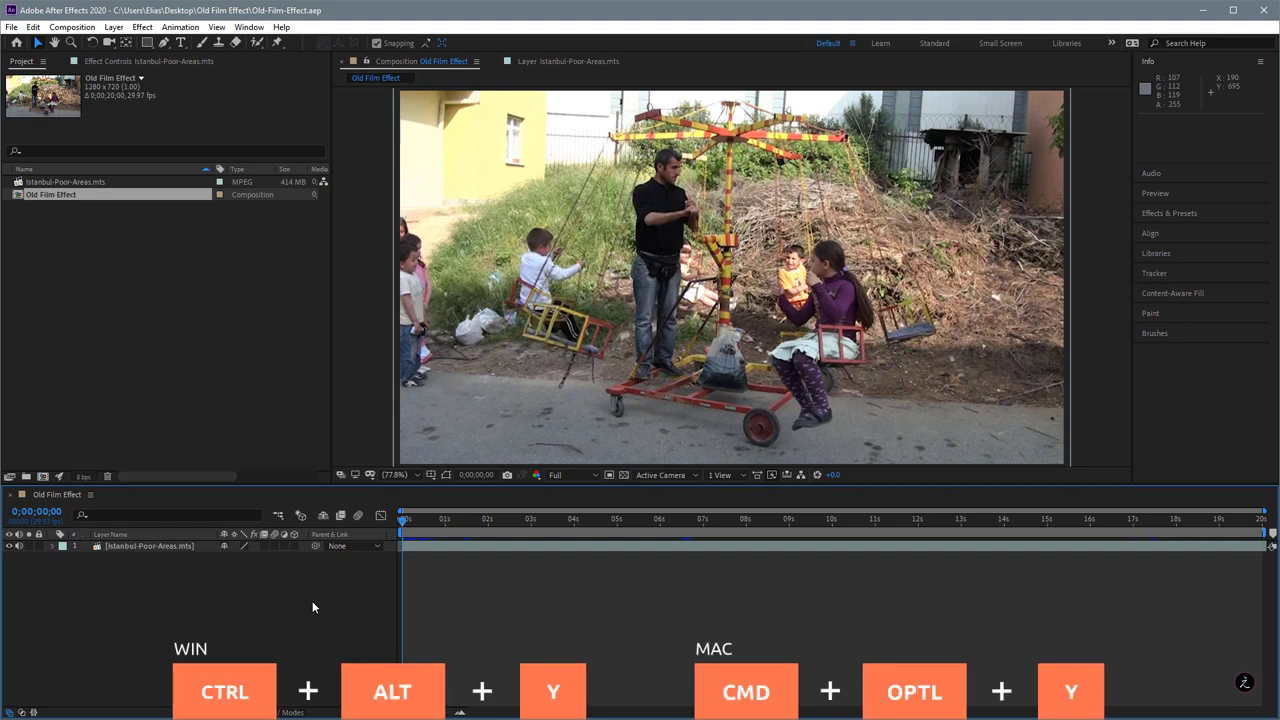
Create an adjustment layer above the footage and name it Color Change.
key("ctrl+alt+y")
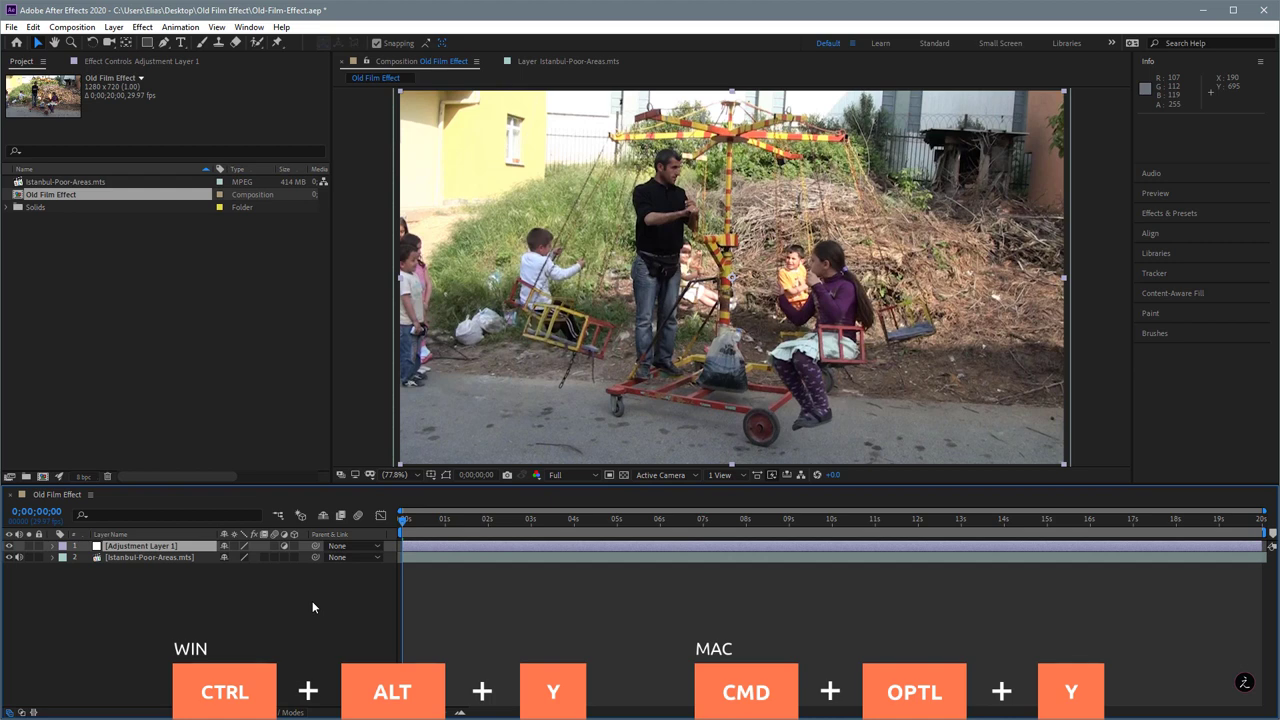
key("Return")
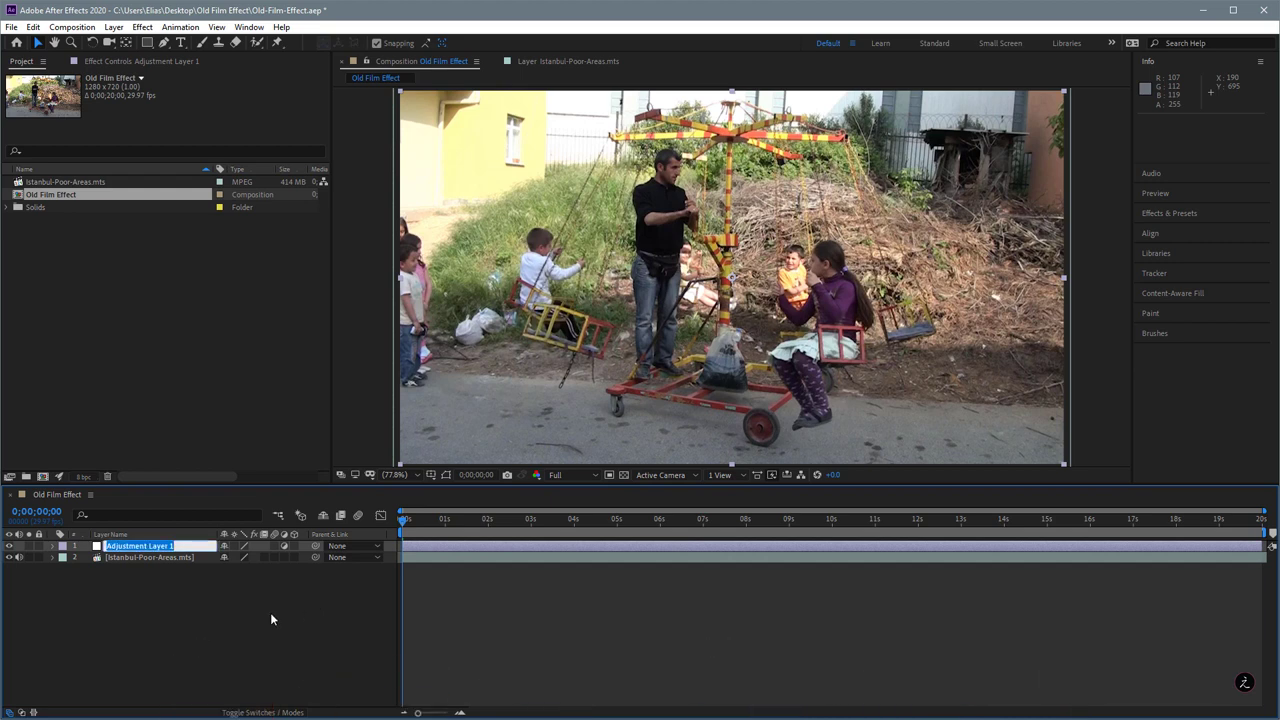
type("Color Change")
key("Return")
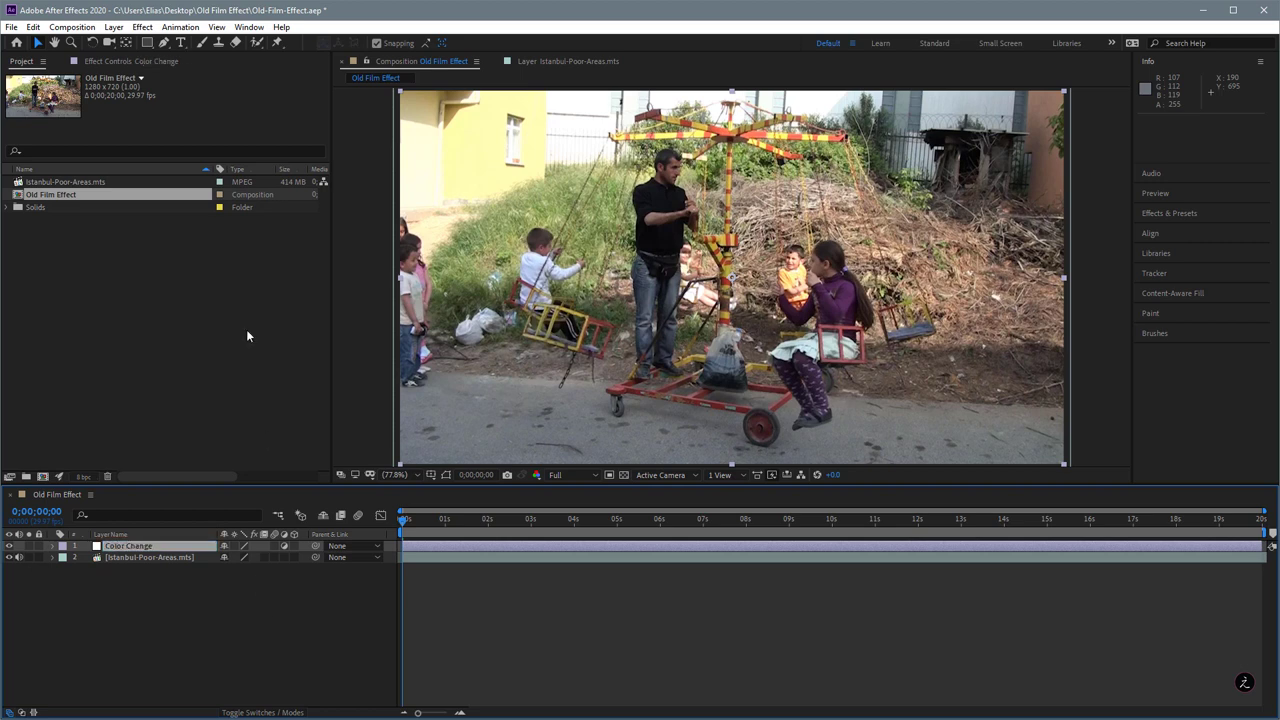
Apply the Curves color correction effect to the Color Change adjustment layer.
left_click(143, 27)
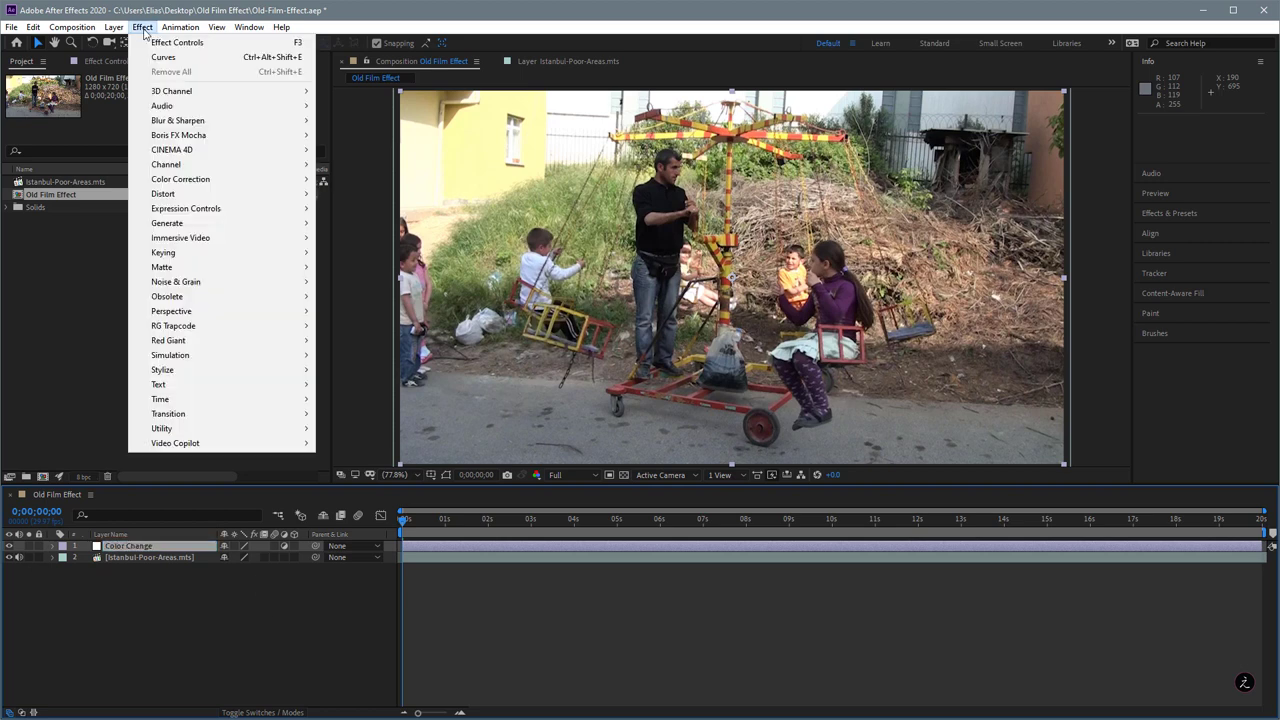
mouse_move(220, 180)
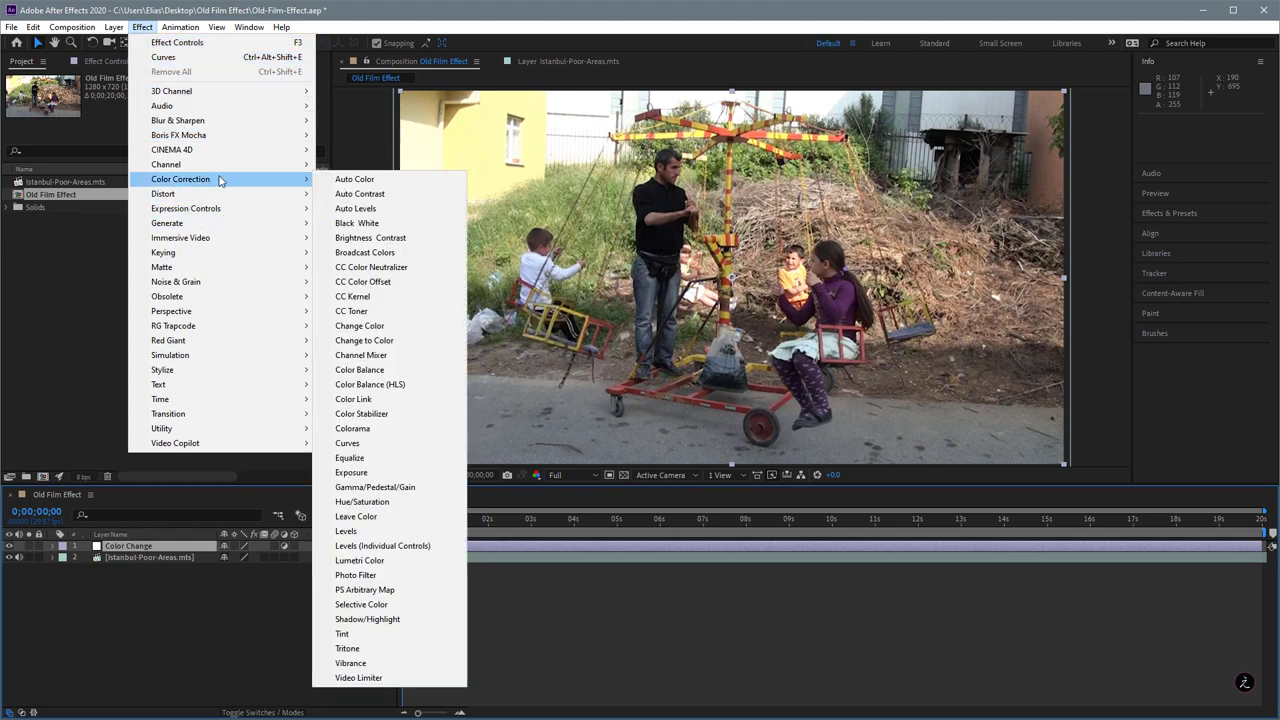
left_click(432, 445)
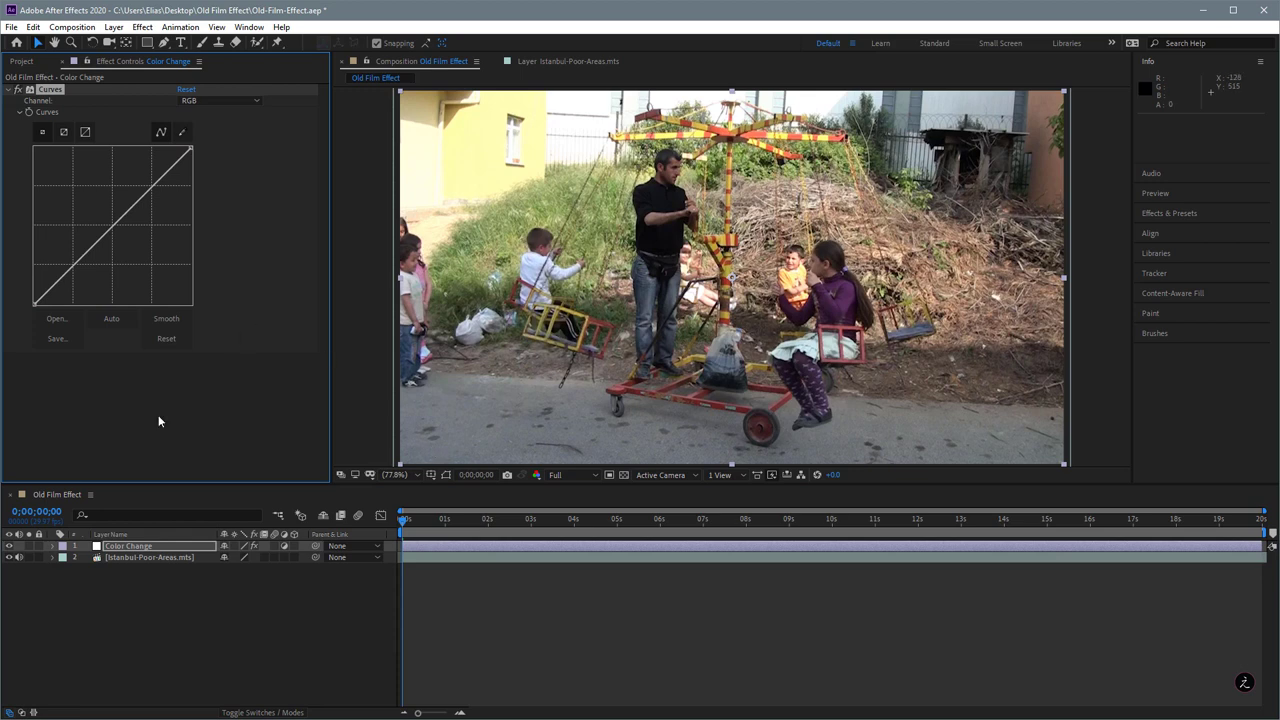
Enlarge the curve graph to fit fully in view, then lower the RGB curve's highlight endpoint and raise its shadow endpoint.
left_click(65, 134)
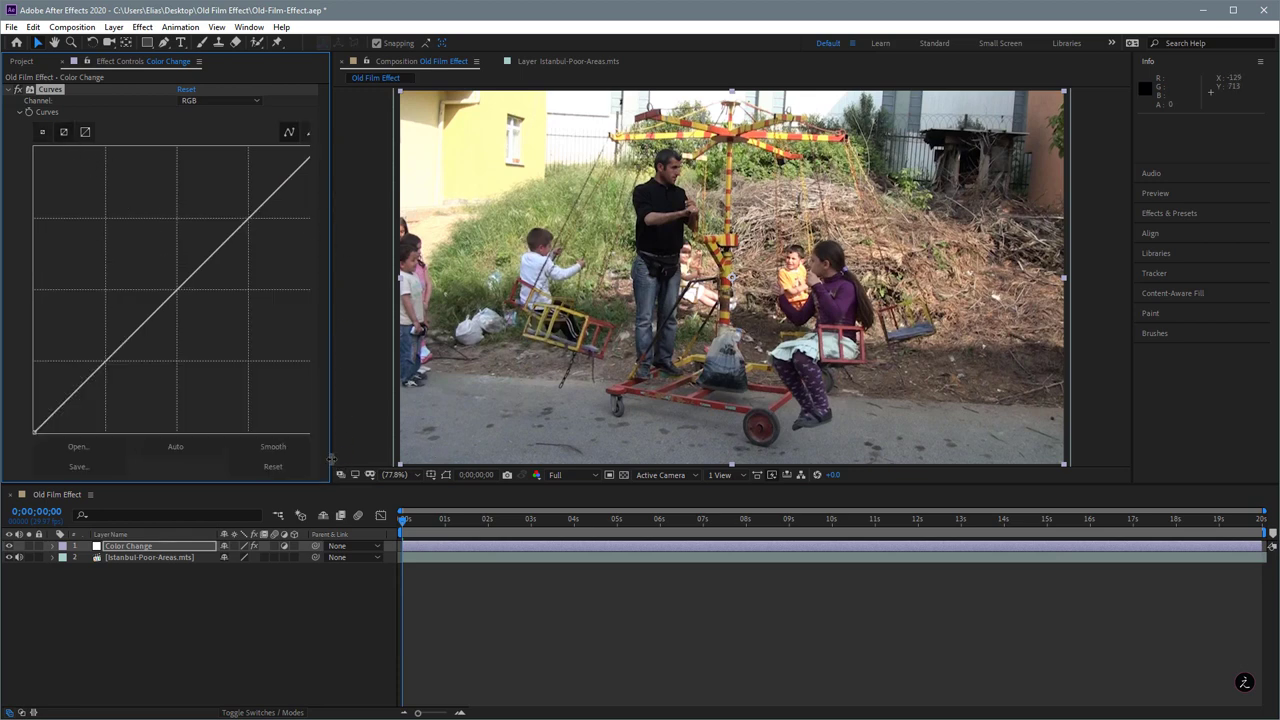
left_click_drag(331, 458, 373, 458)
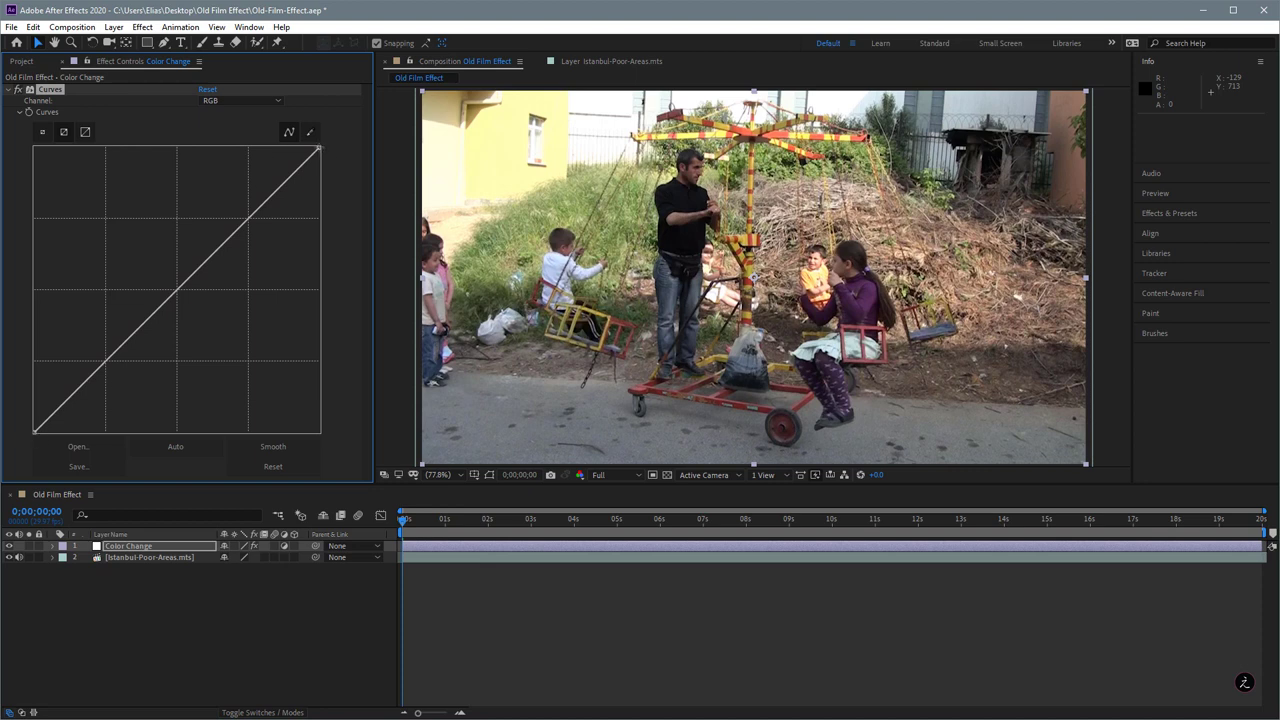
left_click_drag(319, 148, 348, 212)
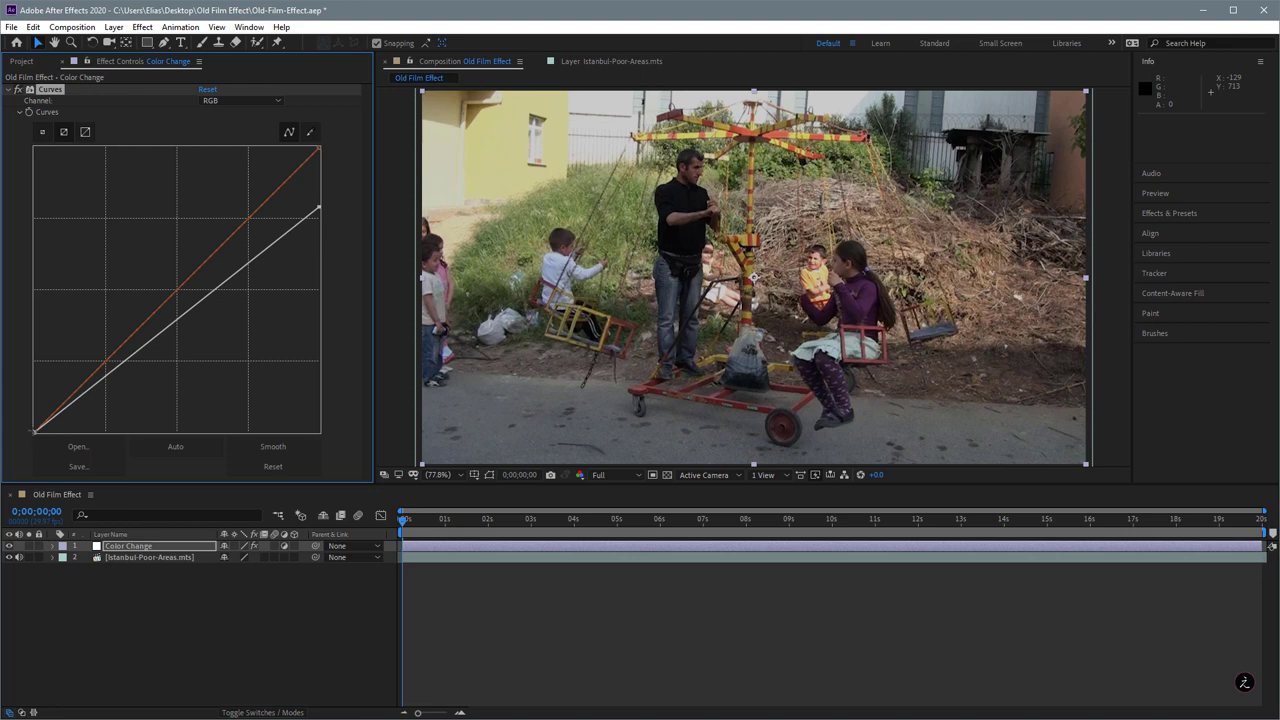
left_click_drag(34, 431, 12, 410)
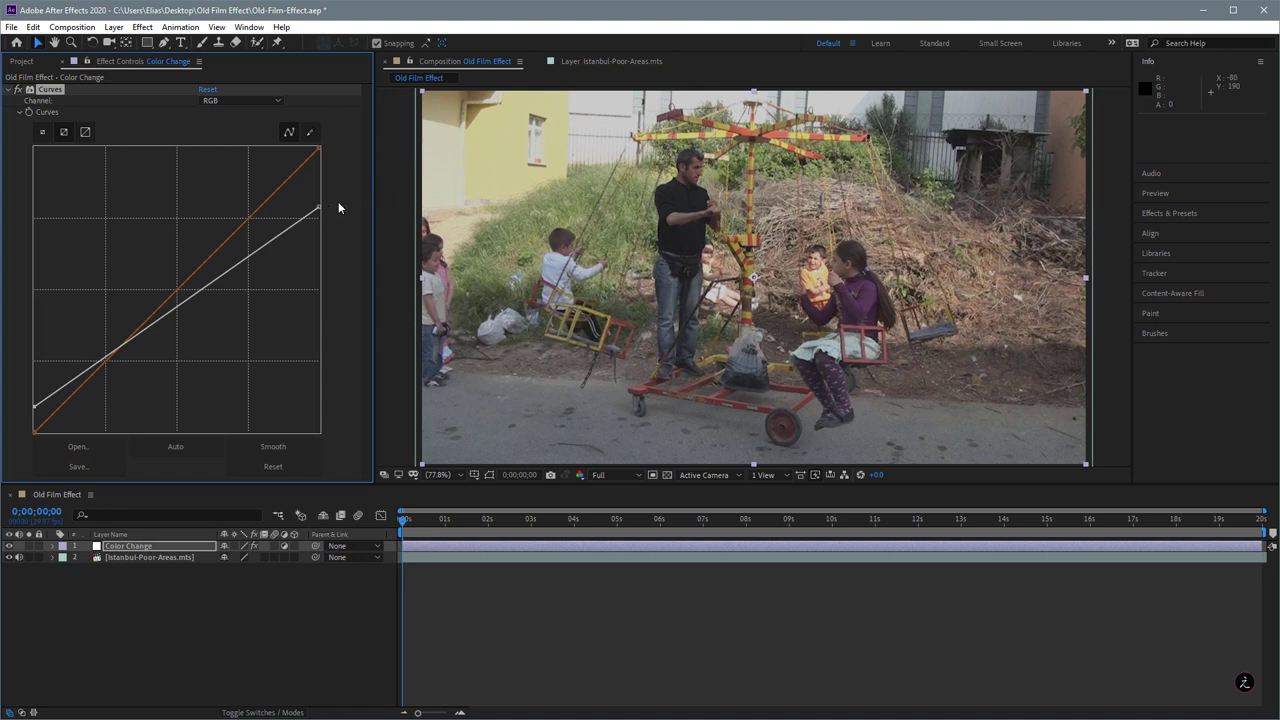
In the Red channel curve, lower the highlight endpoint slightly, raise the shadow endpoint, and compare the footage with and without Curves.
left_click(279, 100)
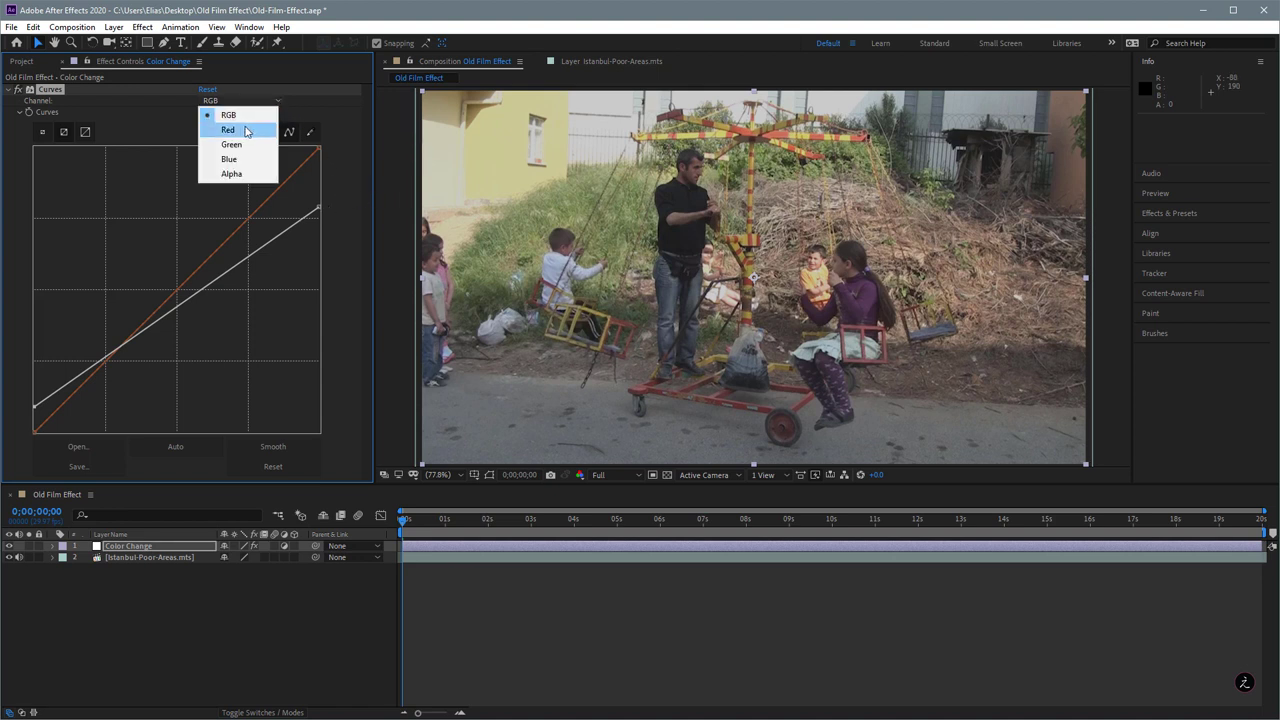
left_click(246, 131)
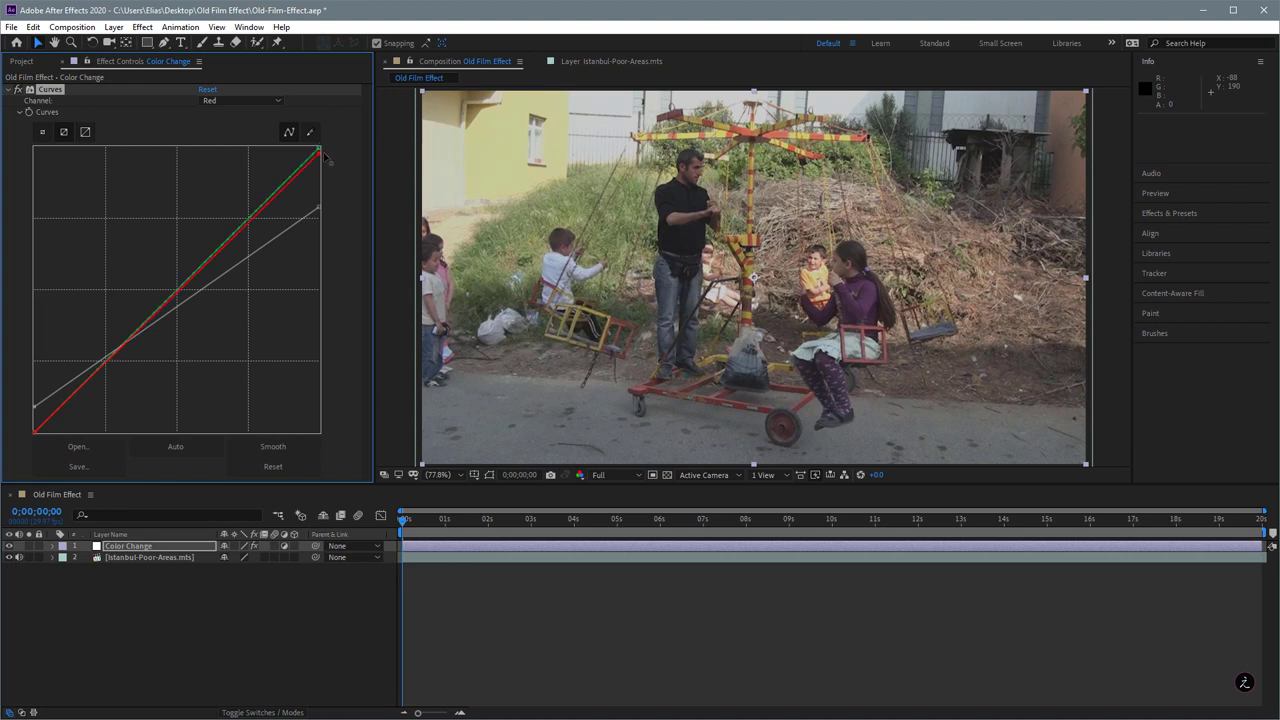
left_click_drag(323, 153, 354, 166)
mouse_move(29, 434)
left_mouse_down()
mouse_move(25, 408)
mouse_move(24, 440)
mouse_move(110, 441)
mouse_move(14, 440)
mouse_move(15, 413)
left_mouse_up()
left_click(19, 89)
left_click(19, 89)
In the Green channel curve, lower the highlight endpoint, shift the shadow endpoint slightly inward along the baseline, and compare with the effect off.
left_click(246, 100)
left_click(238, 142)
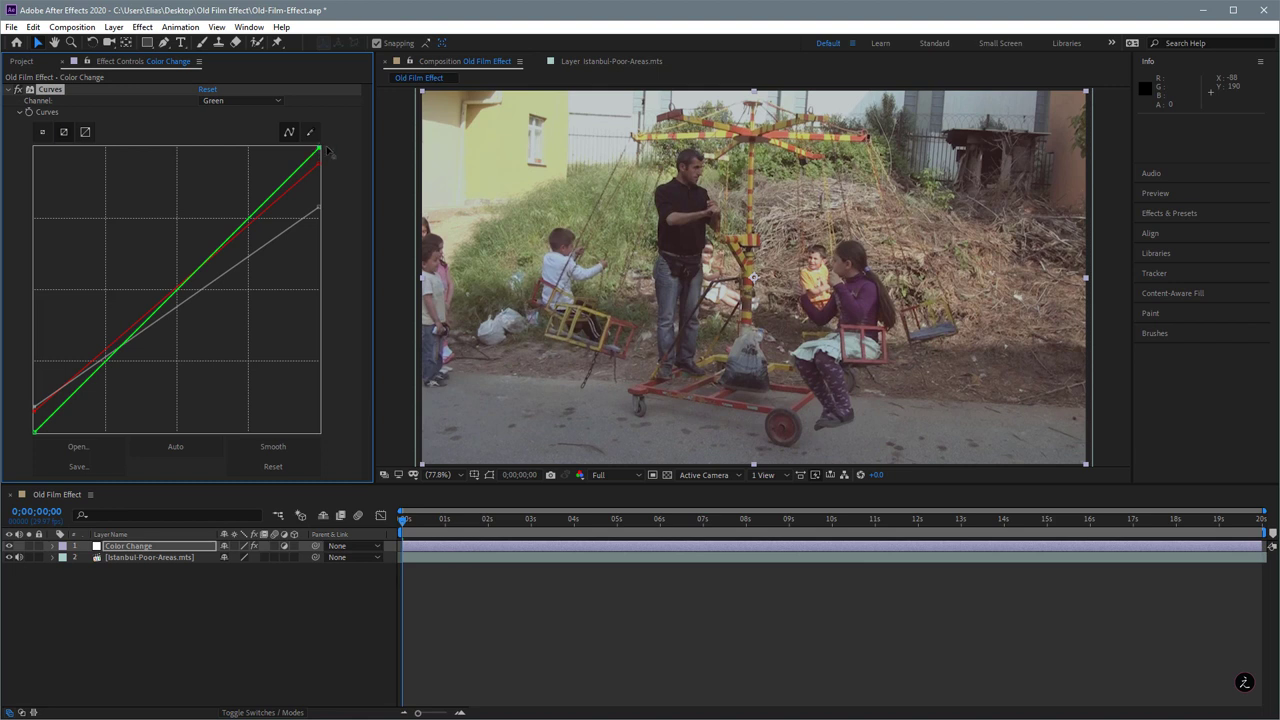
left_click_drag(327, 150, 350, 169)
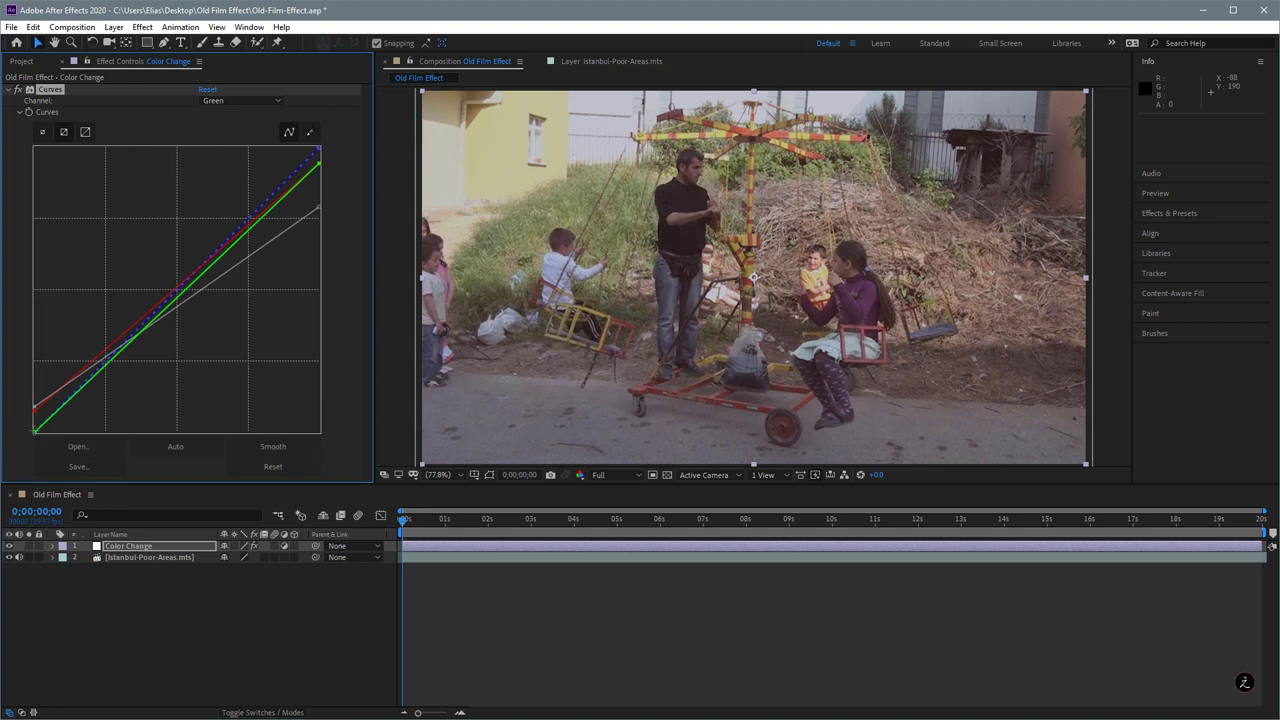
mouse_move(34, 433)
left_mouse_down()
mouse_move(24, 402)
mouse_move(33, 440)
mouse_move(62, 442)
mouse_move(42, 444)
left_mouse_up()
left_click_drag(45, 443, 46, 443)
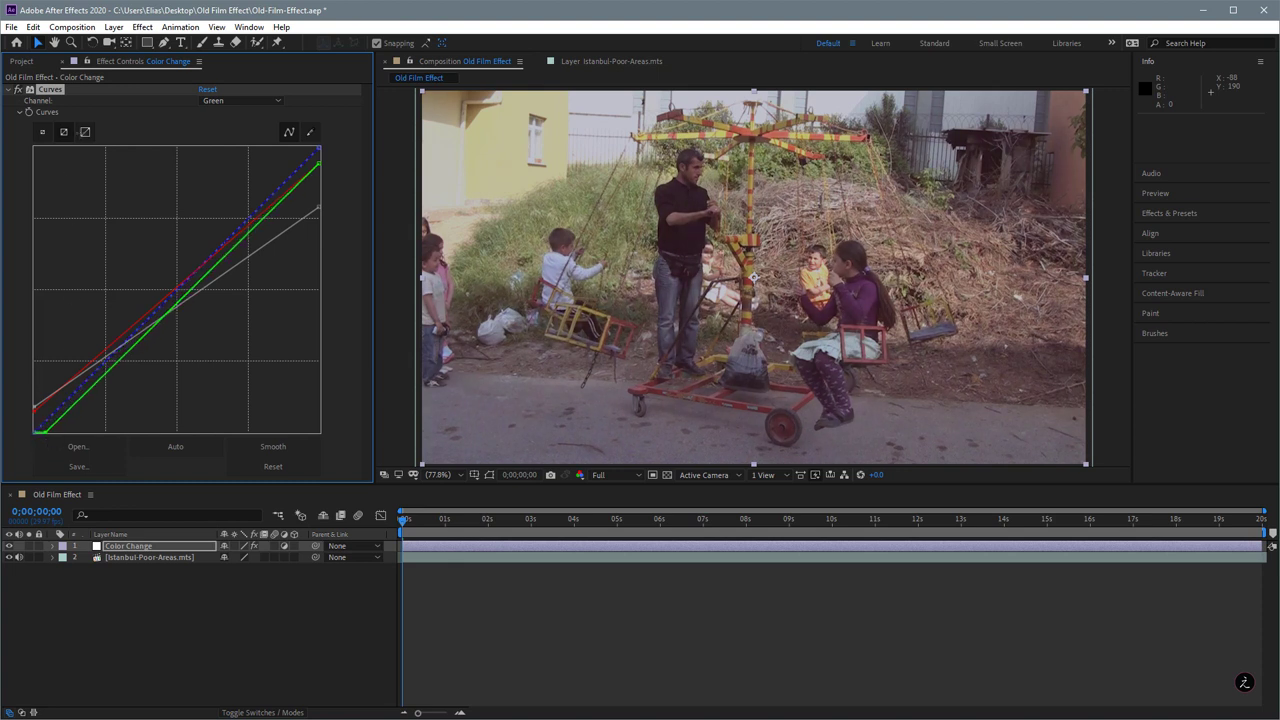
left_click(18, 89)
left_click(18, 89)
In the Blue channel curve, lower the highlight endpoint and raise the shadow endpoint, then compare the footage with and without Curves.
left_click(256, 104)
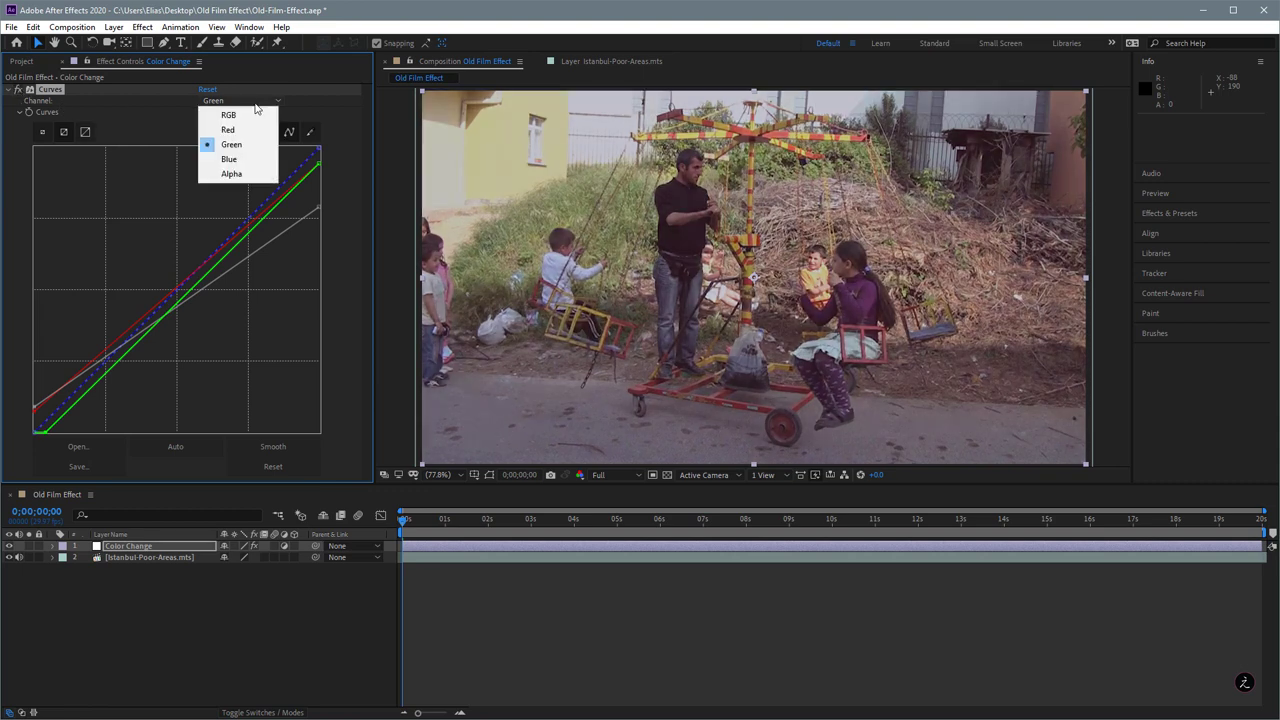
left_click(239, 157)
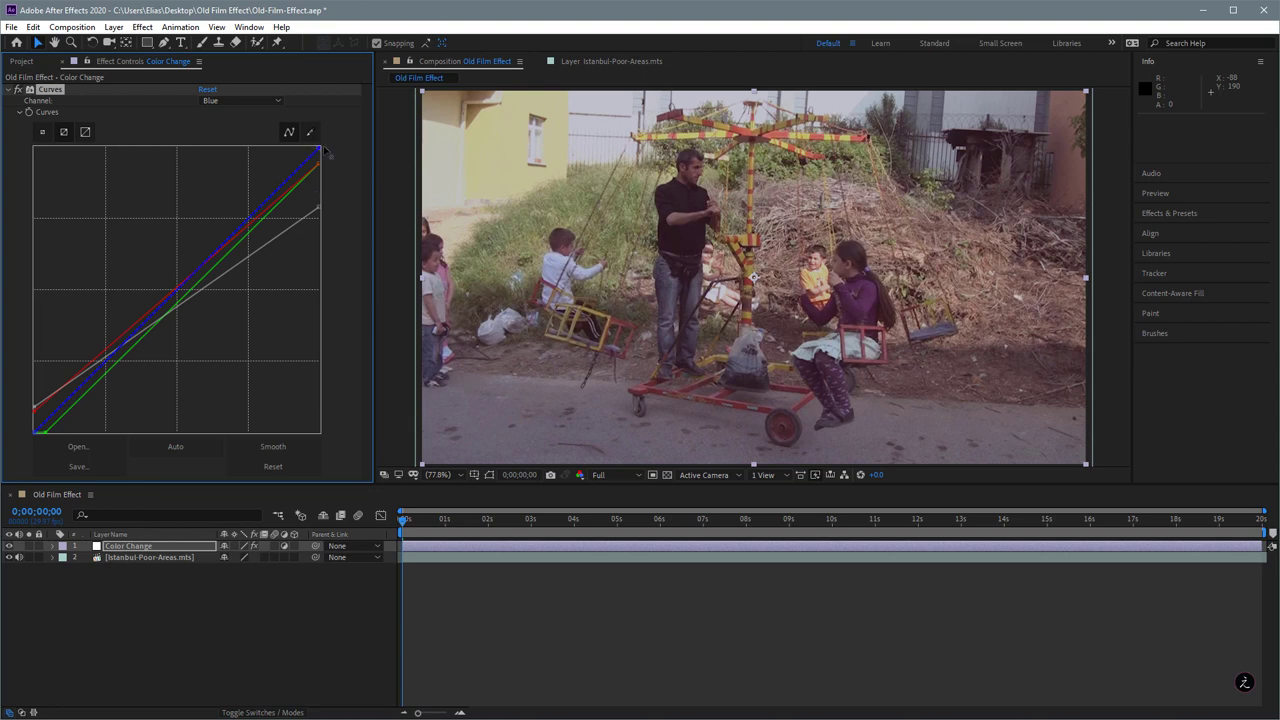
left_click_drag(325, 150, 342, 178)
mouse_move(342, 178)
left_mouse_down()
mouse_move(342, 192)
mouse_move(342, 181)
left_mouse_up()
left_click_drag(36, 431, 17, 397)
left_click(18, 90)
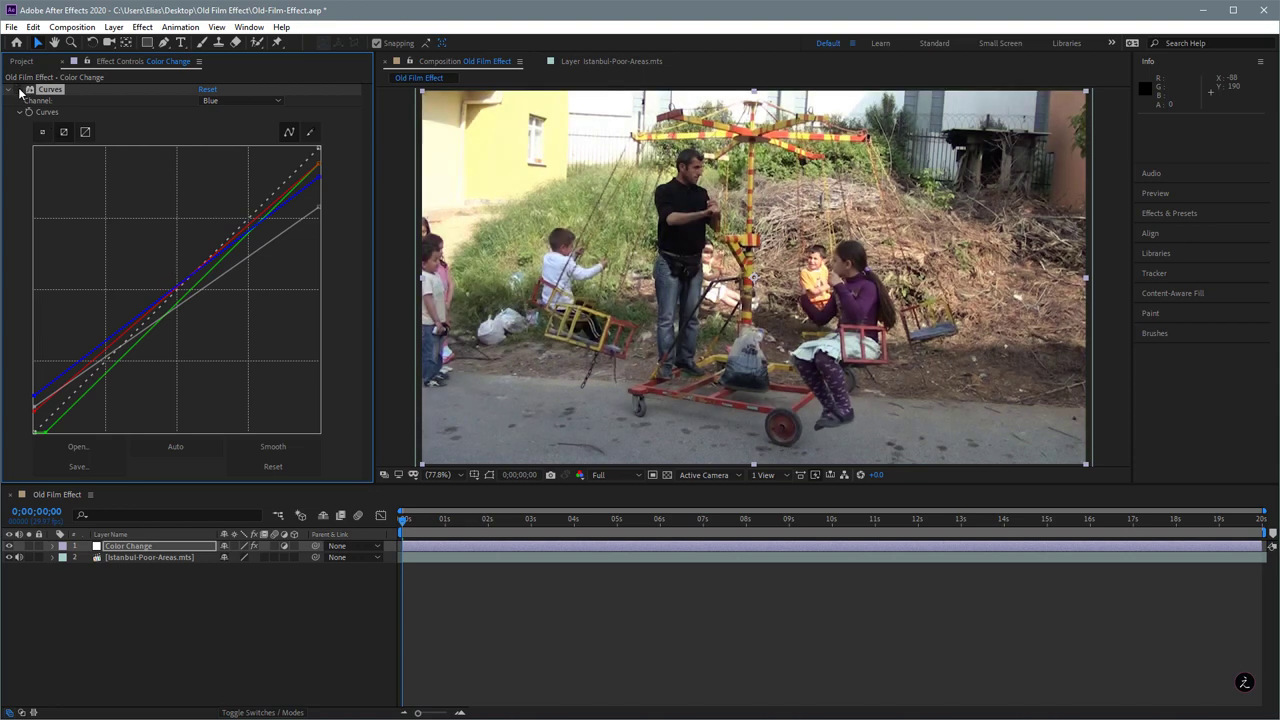
left_click(18, 90)
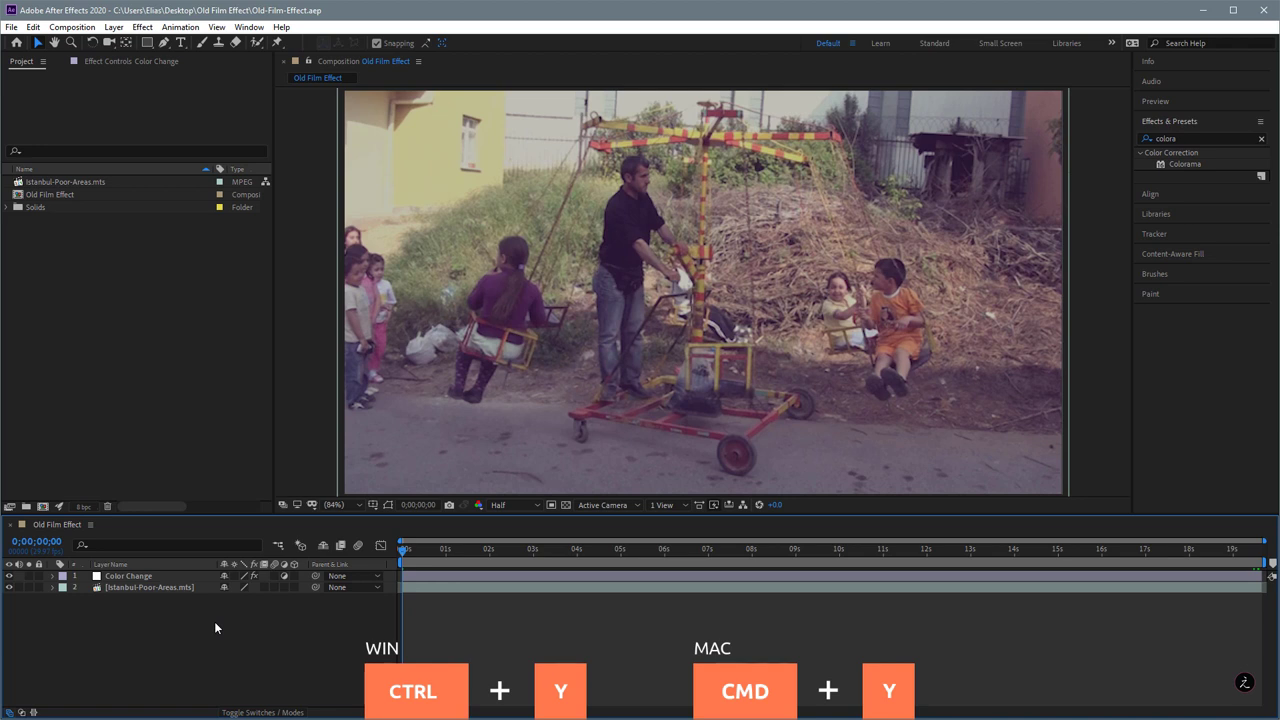
Create a black solid at composition size and name it Scratches.
key("ctrl+y")
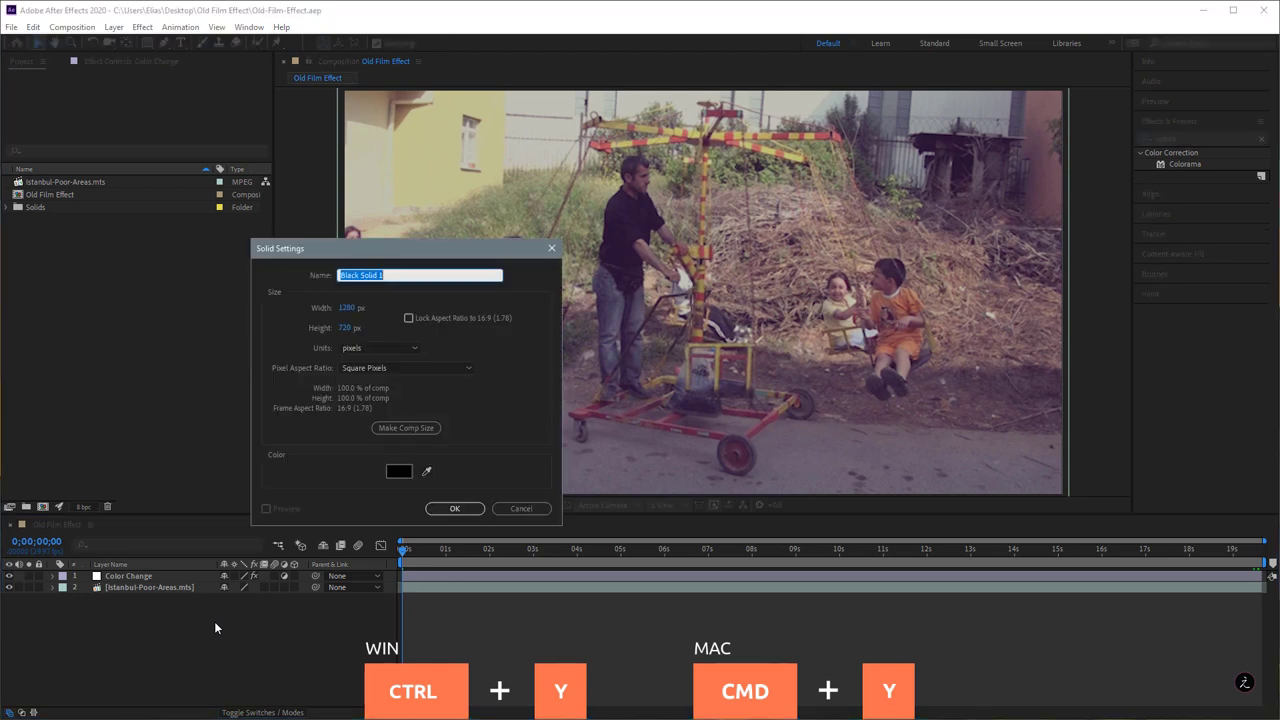
type("Scratches")
left_click(411, 428)
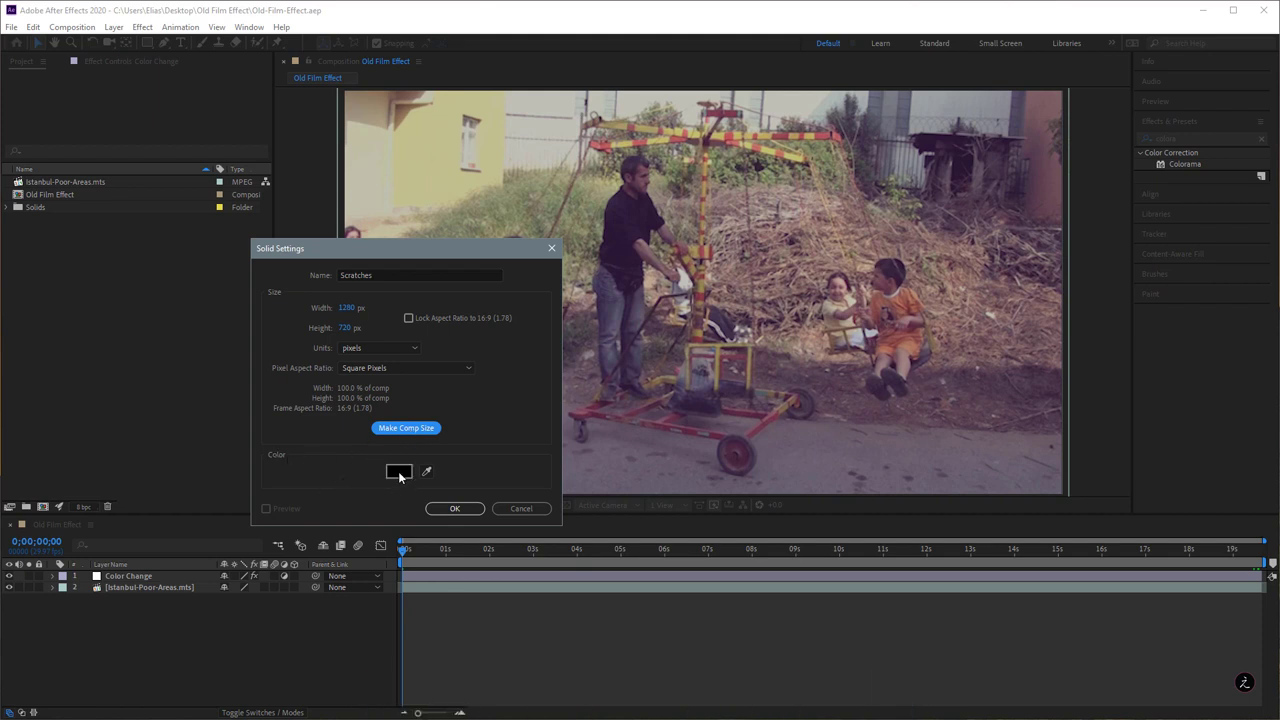
left_click(467, 508)
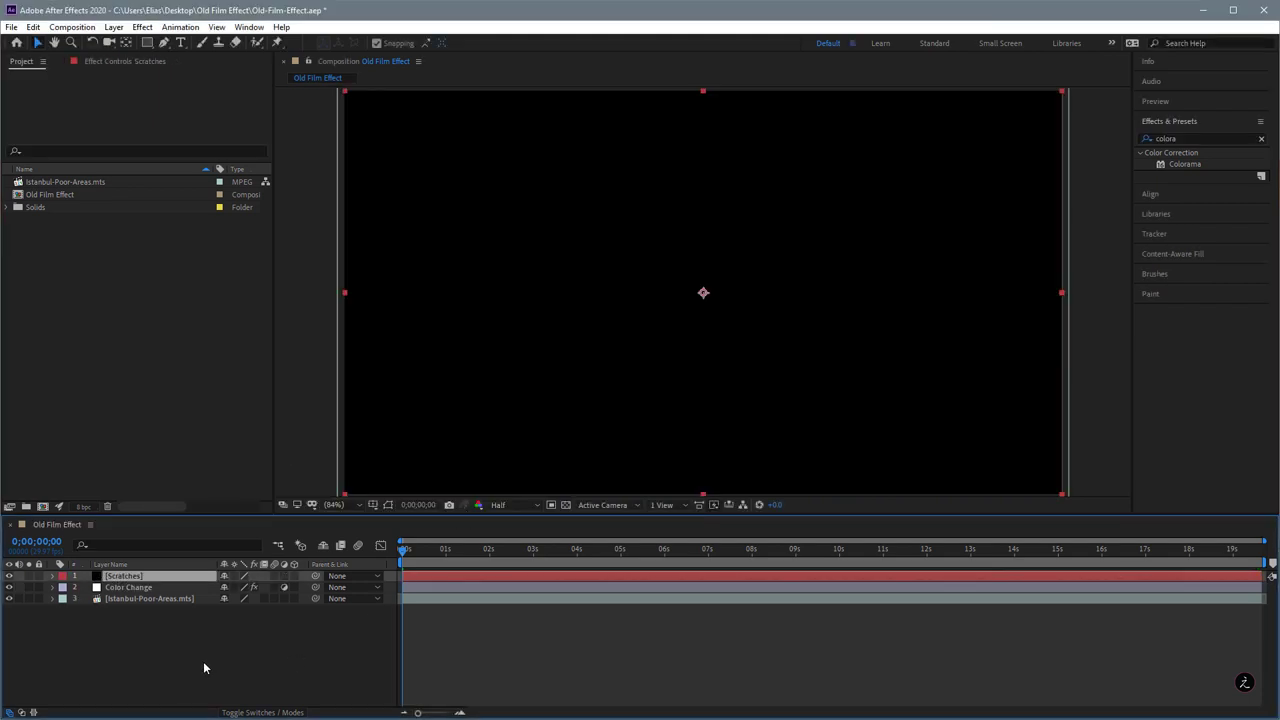
Apply the Fractal Noise effect to the Scratches solid.
left_click(142, 29)
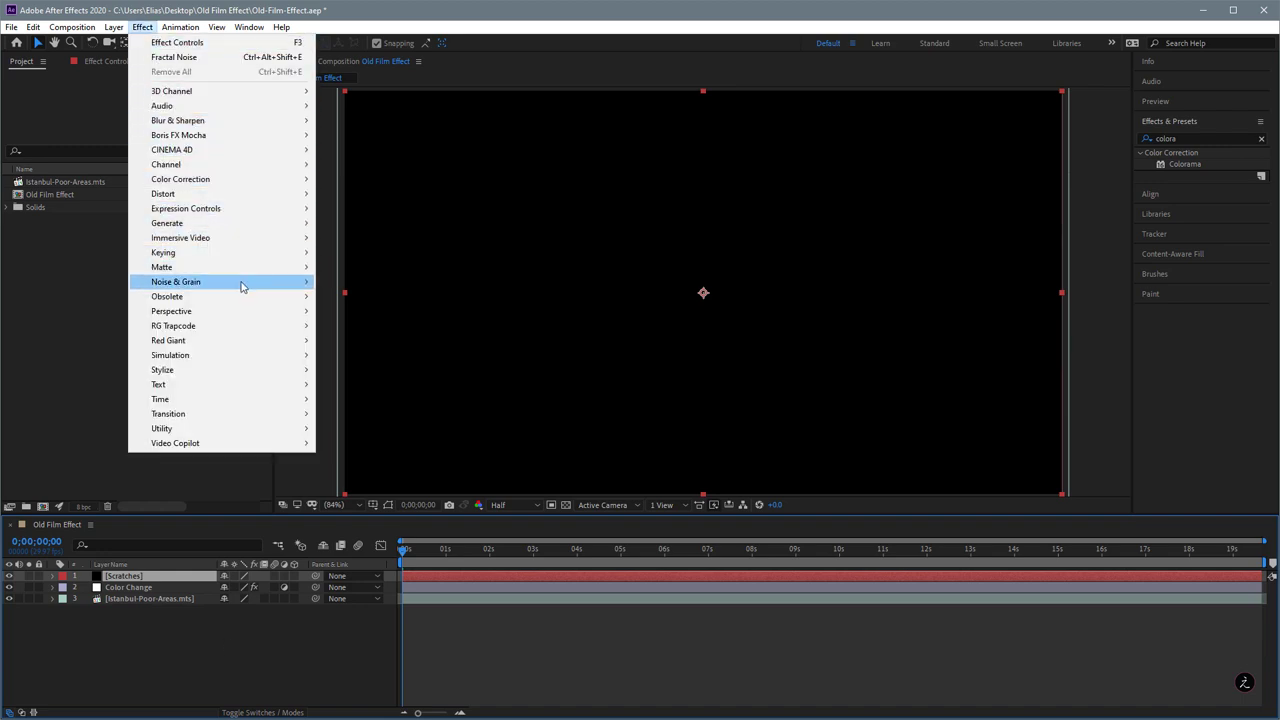
mouse_move(245, 284)
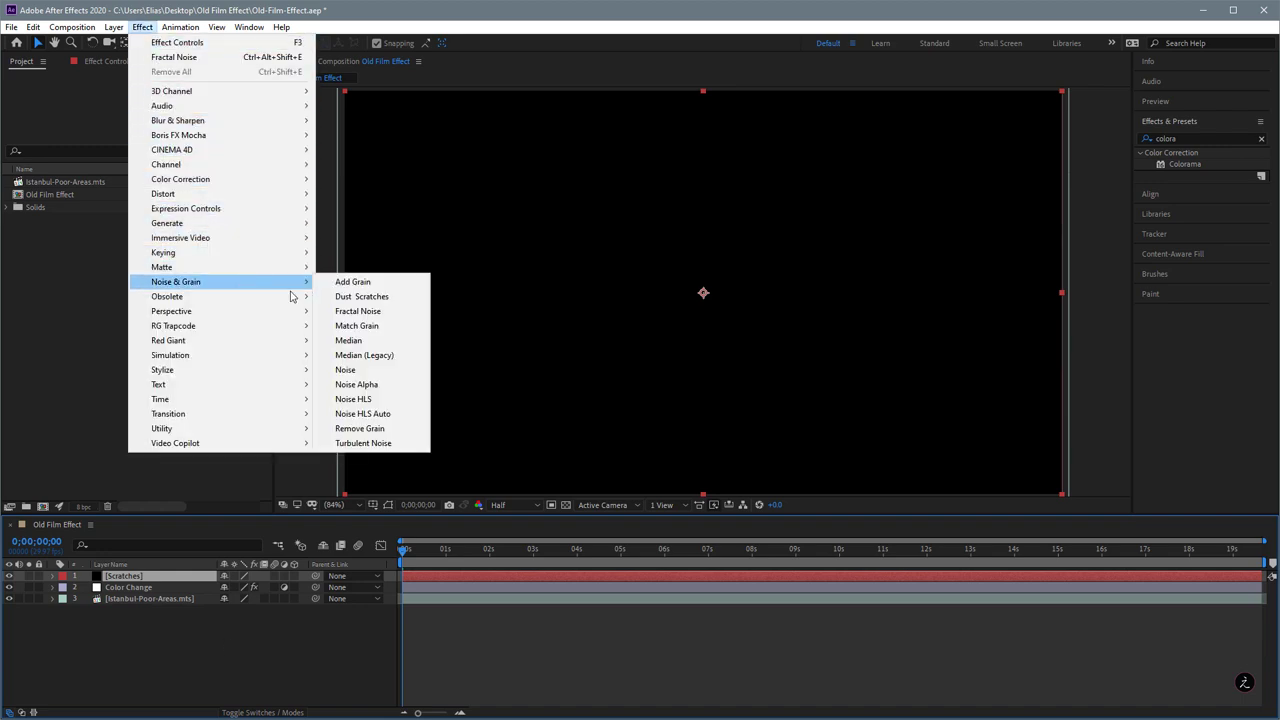
left_click(405, 314)
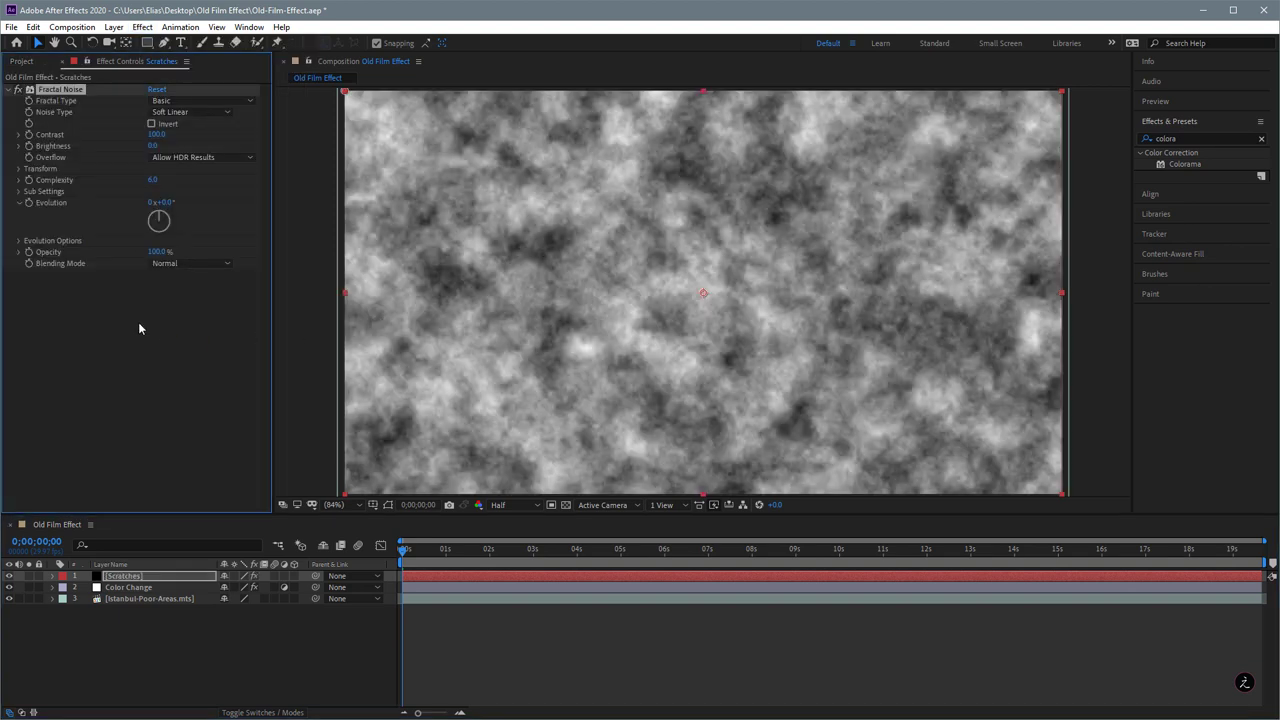
Set the Fractal Noise contrast to 224 and brightness to -56.
left_click(143, 374)
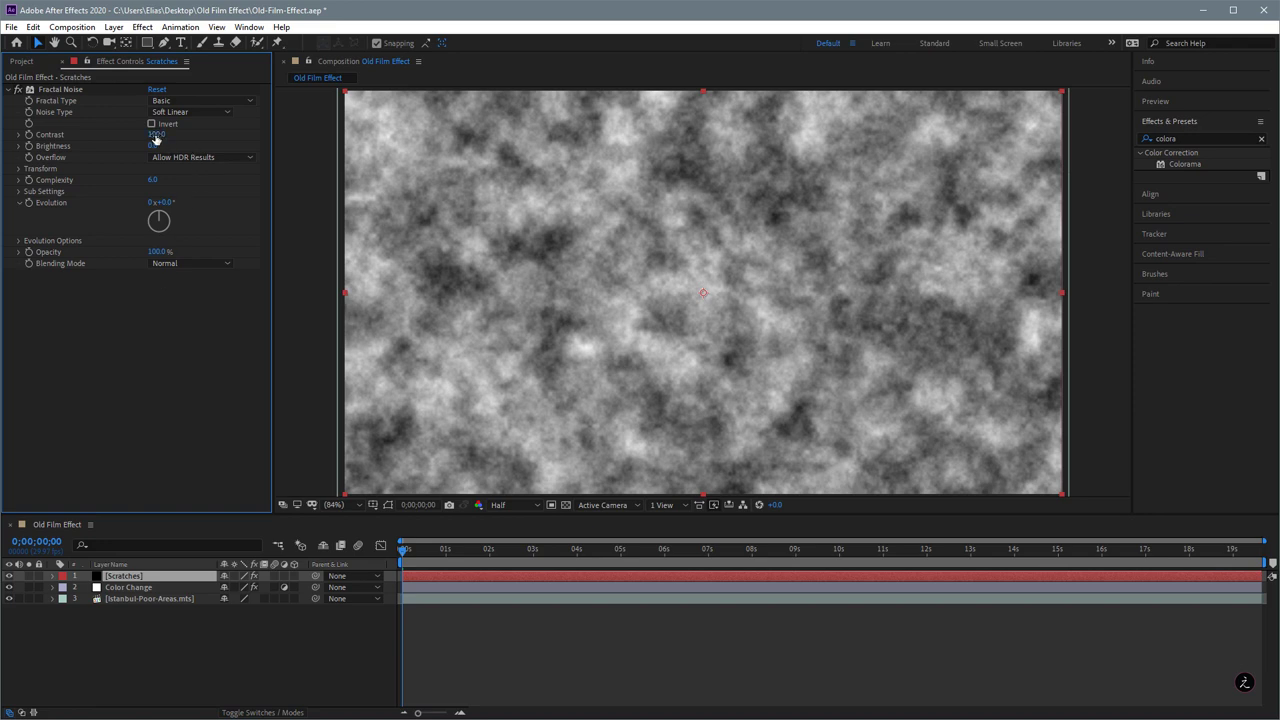
left_click_drag(156, 139, 246, 145)
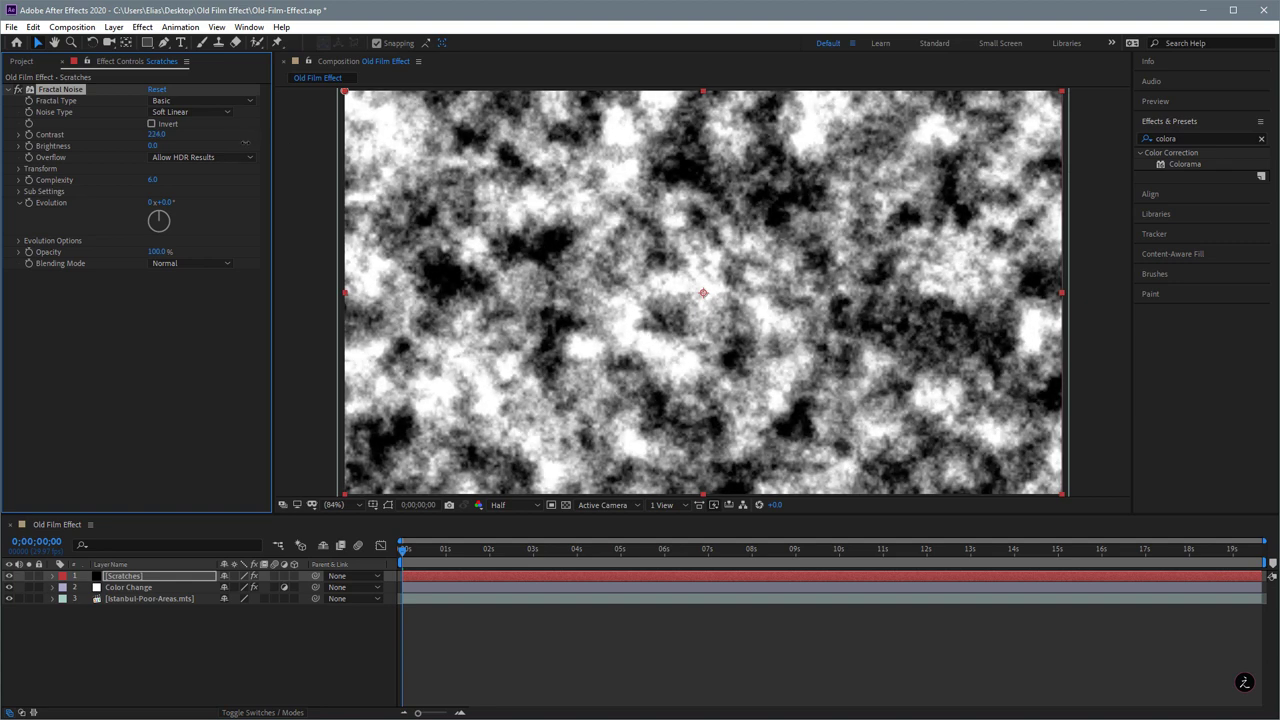
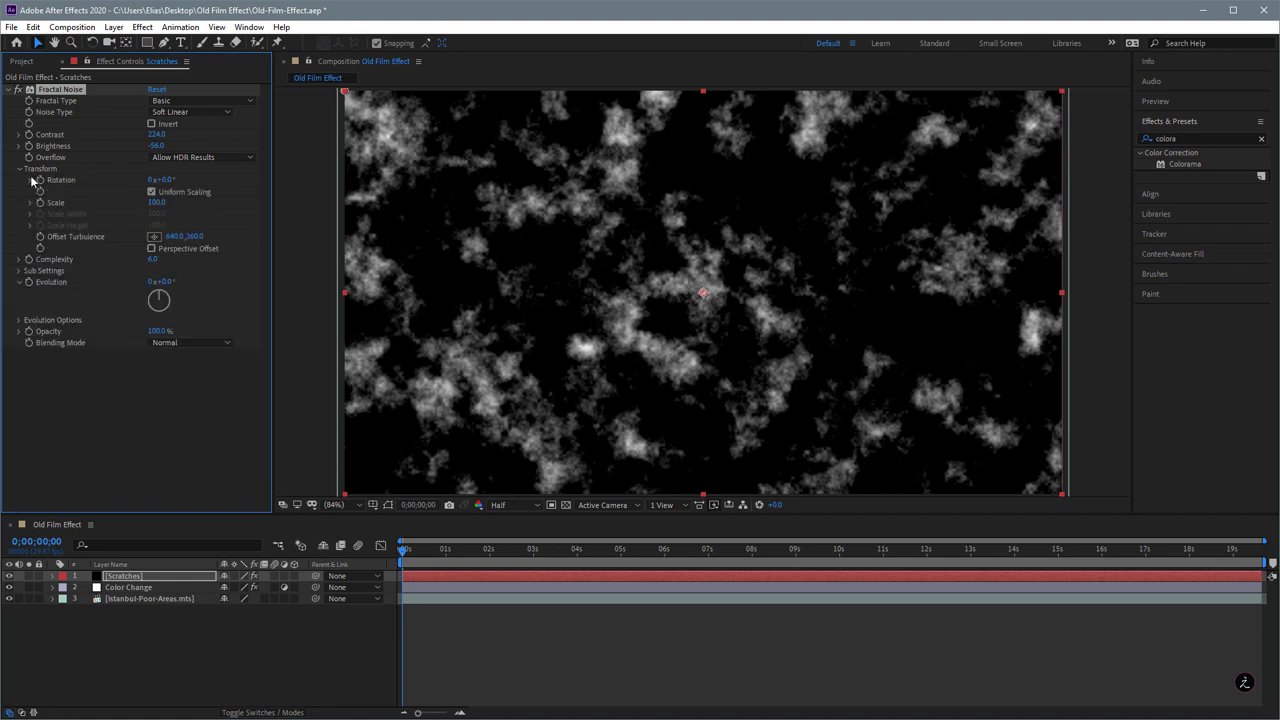
Turn off uniform scaling for the Fractal Noise and set its scale width to 1 and scale height to 10000.
left_click(151, 191)
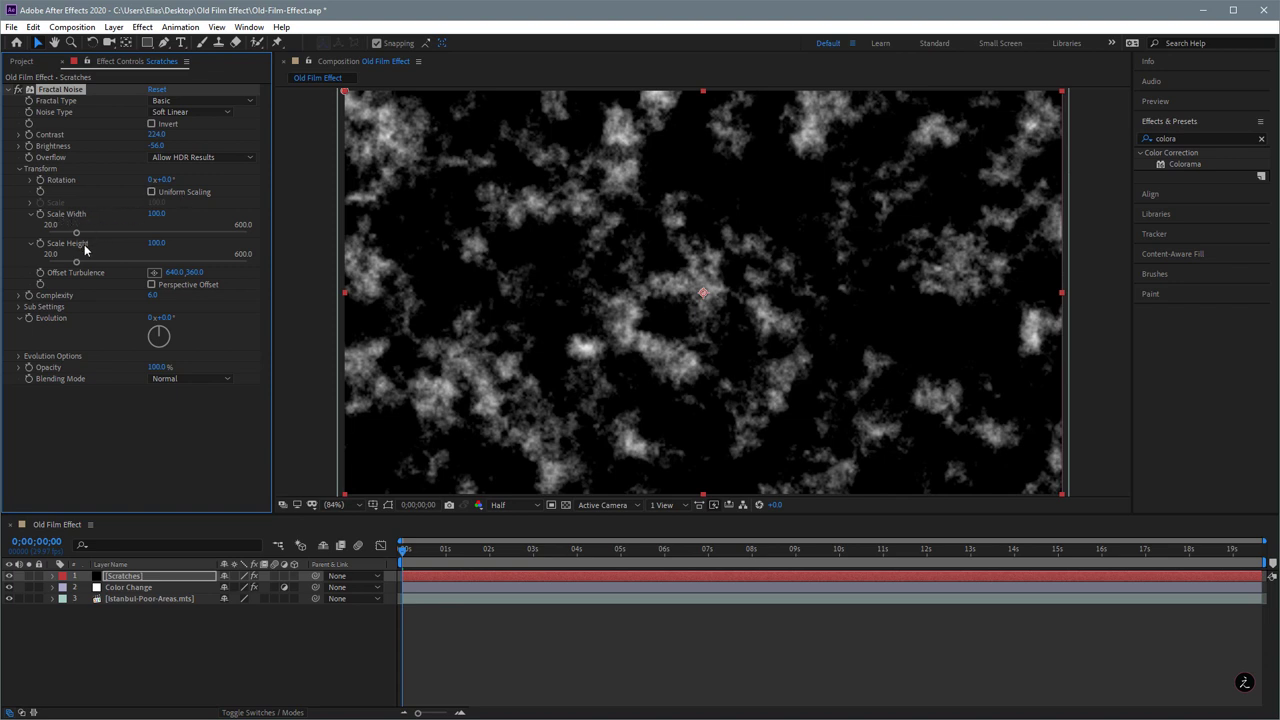
left_click(158, 214)
type("1")
key("Return")
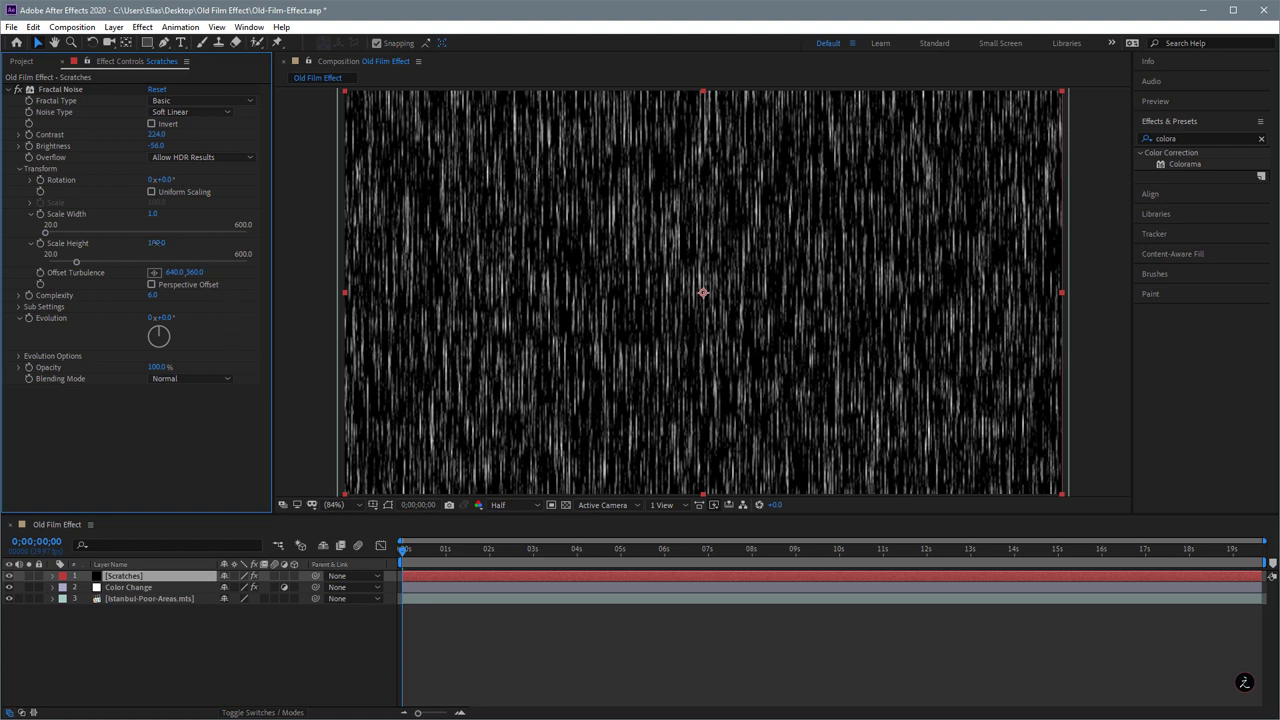
left_click(156, 243)
type("10000")
key("Return")
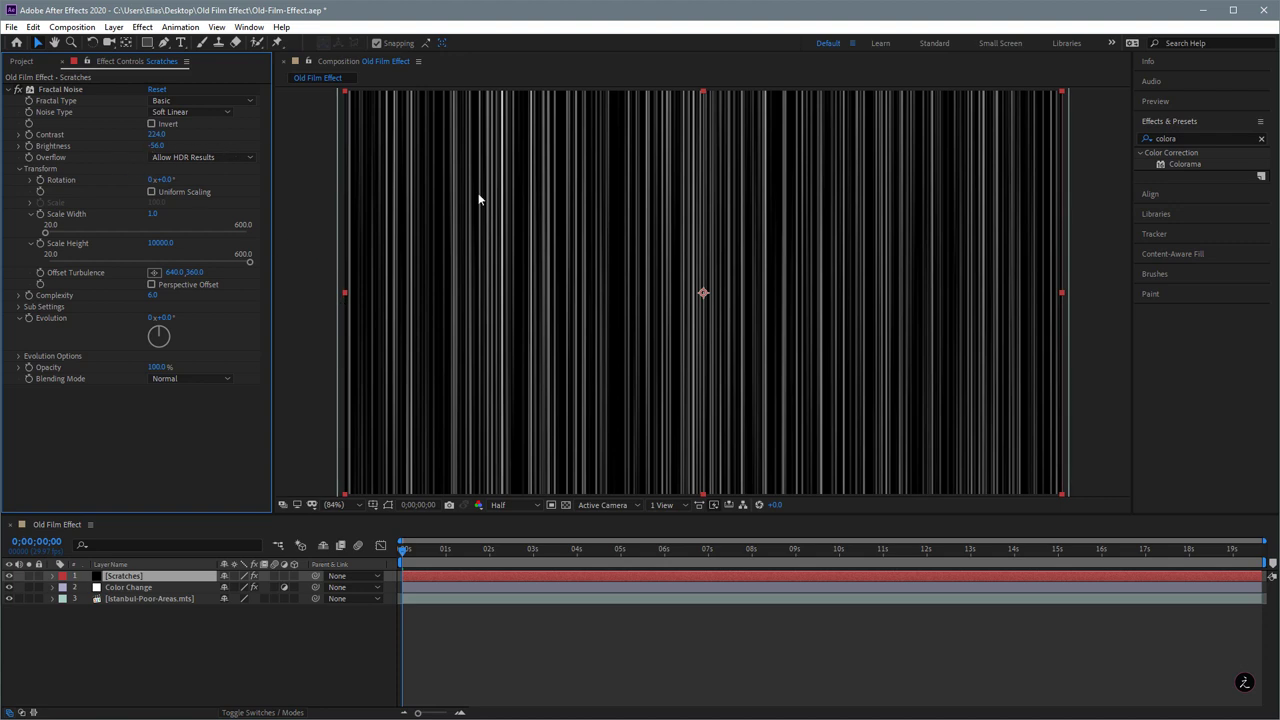
Lower the Fractal Noise brightness to -105 so only a few thin scratches remain, and deselect the layer.
mouse_move(157, 148)
left_mouse_down()
mouse_move(190, 146)
mouse_move(126, 147)
left_mouse_up()
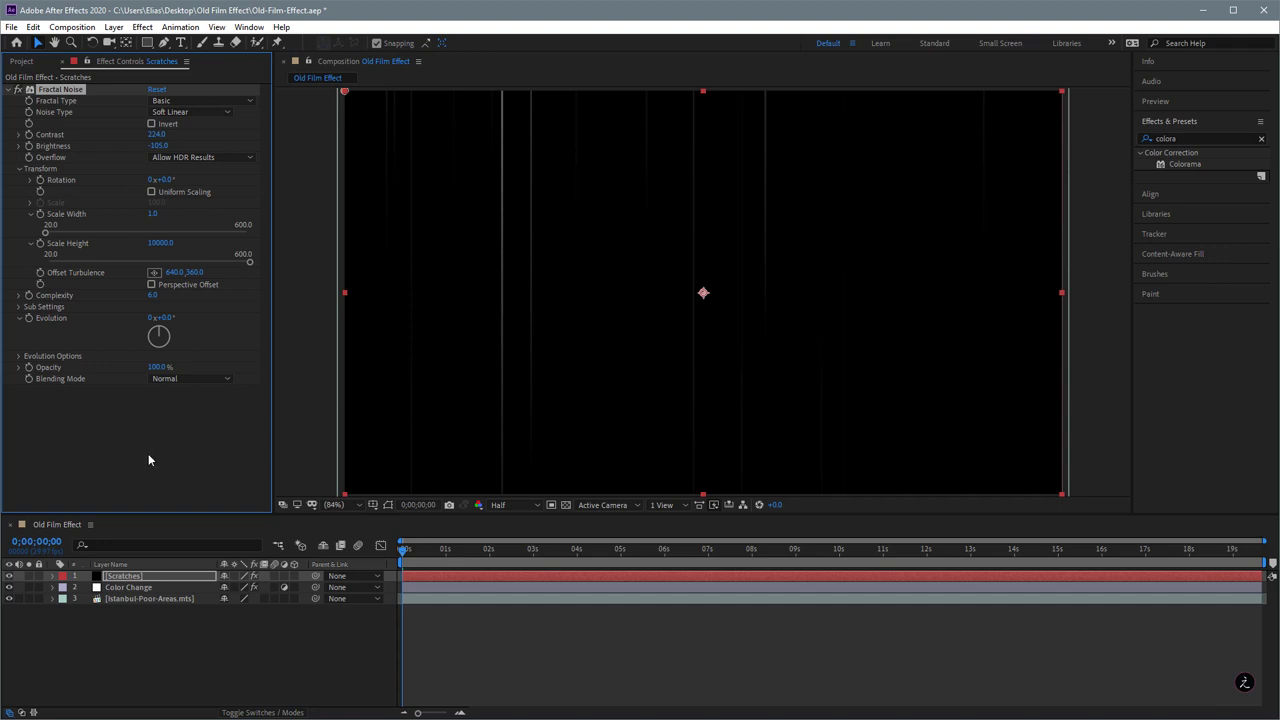
left_click(199, 655)
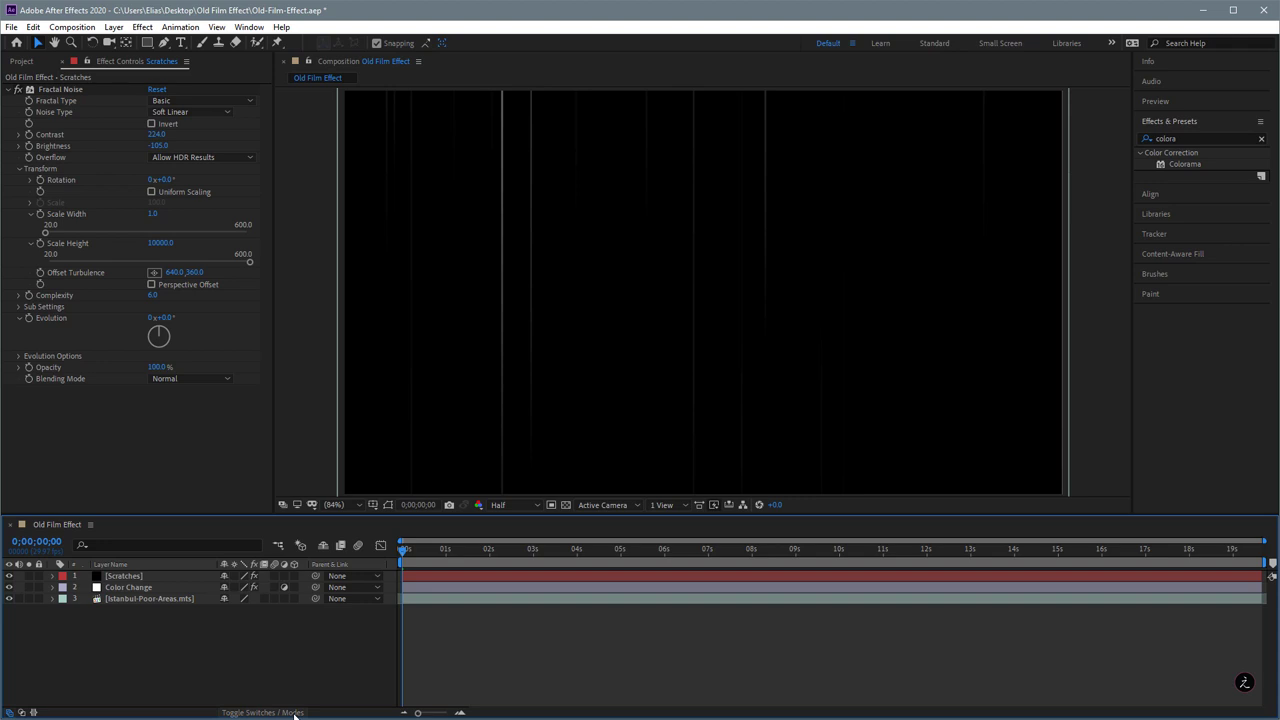
Set the Scratches layer's blending mode to Add and preview the scratches over the footage.
left_click(292, 713)
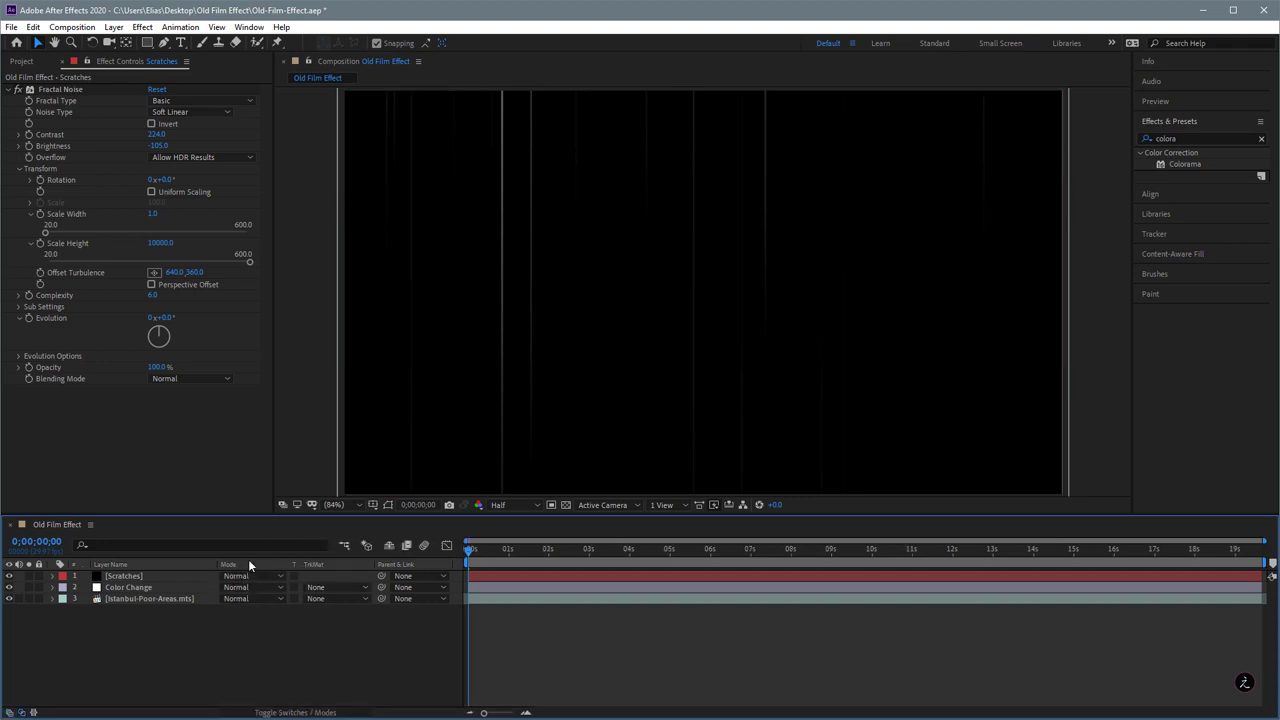
left_click(258, 590)
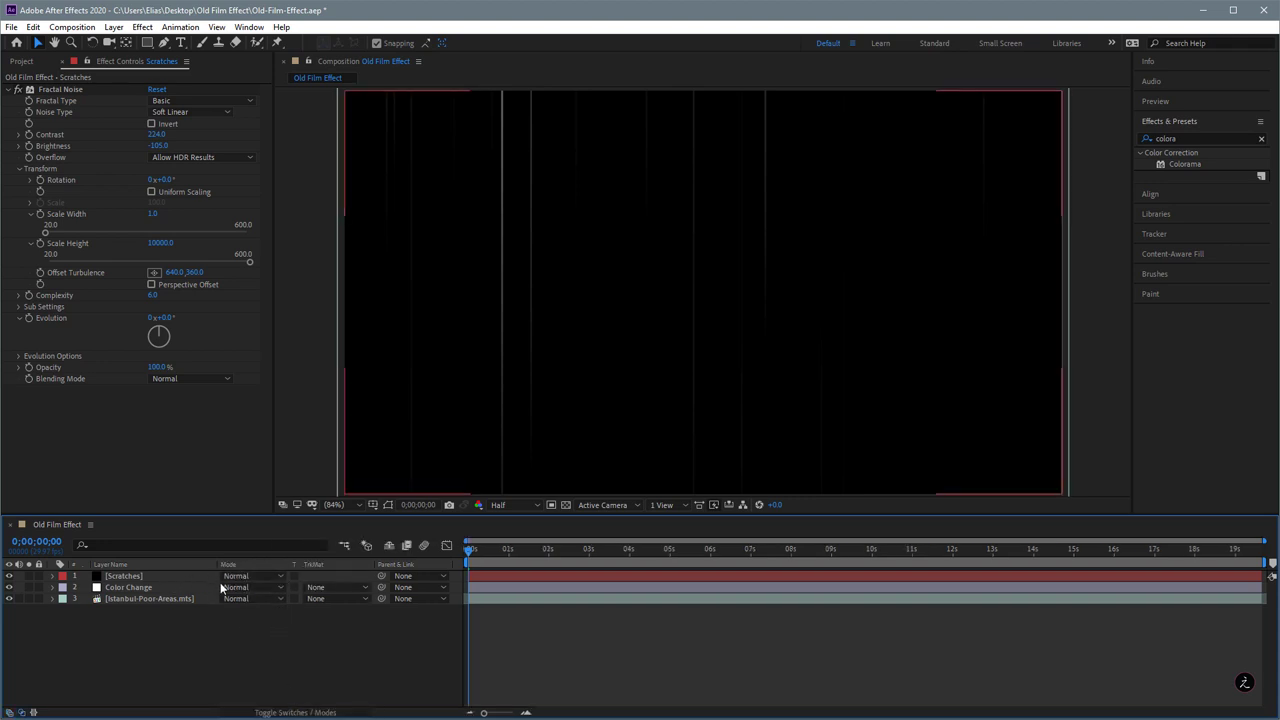
left_click(258, 579)
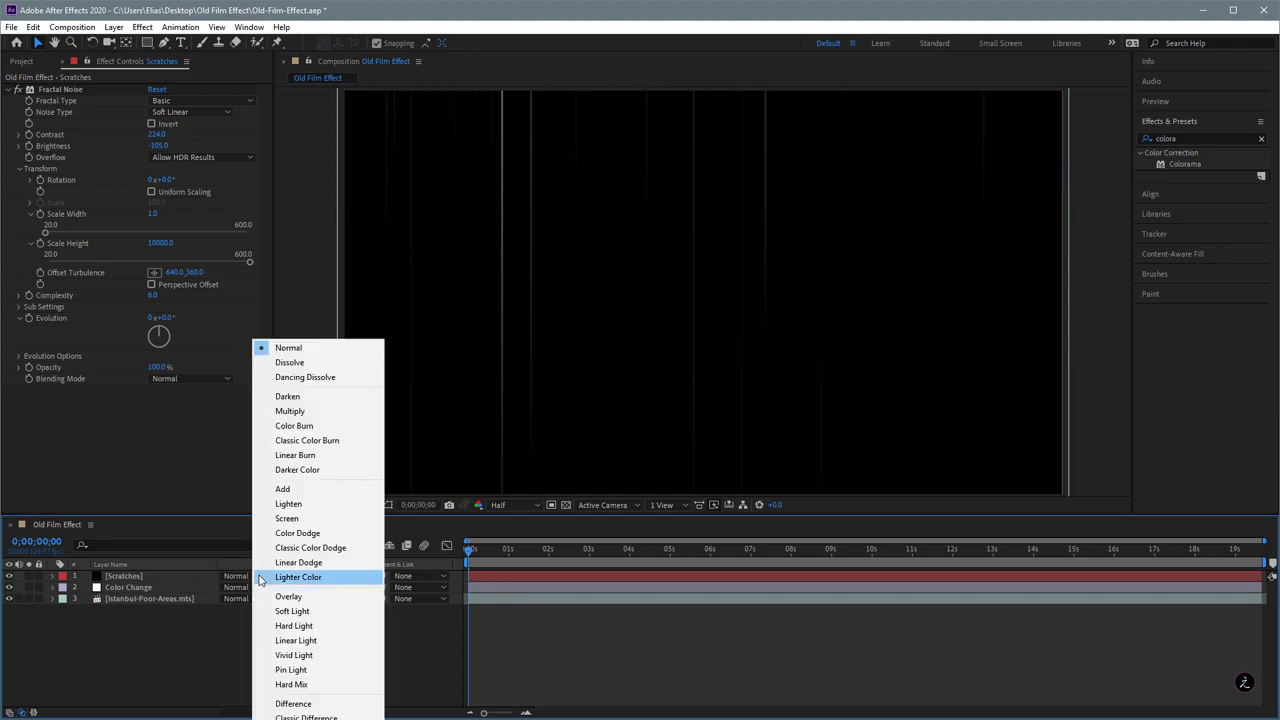
left_click(318, 488)
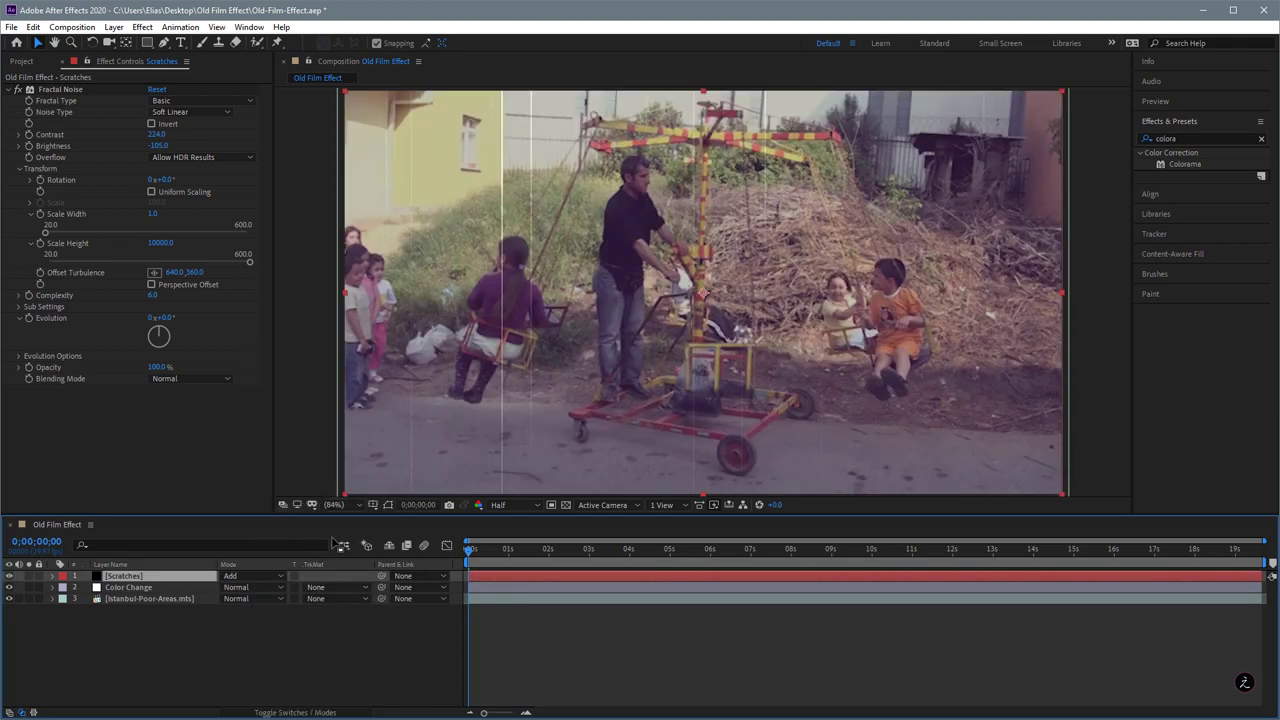
left_click(337, 644)
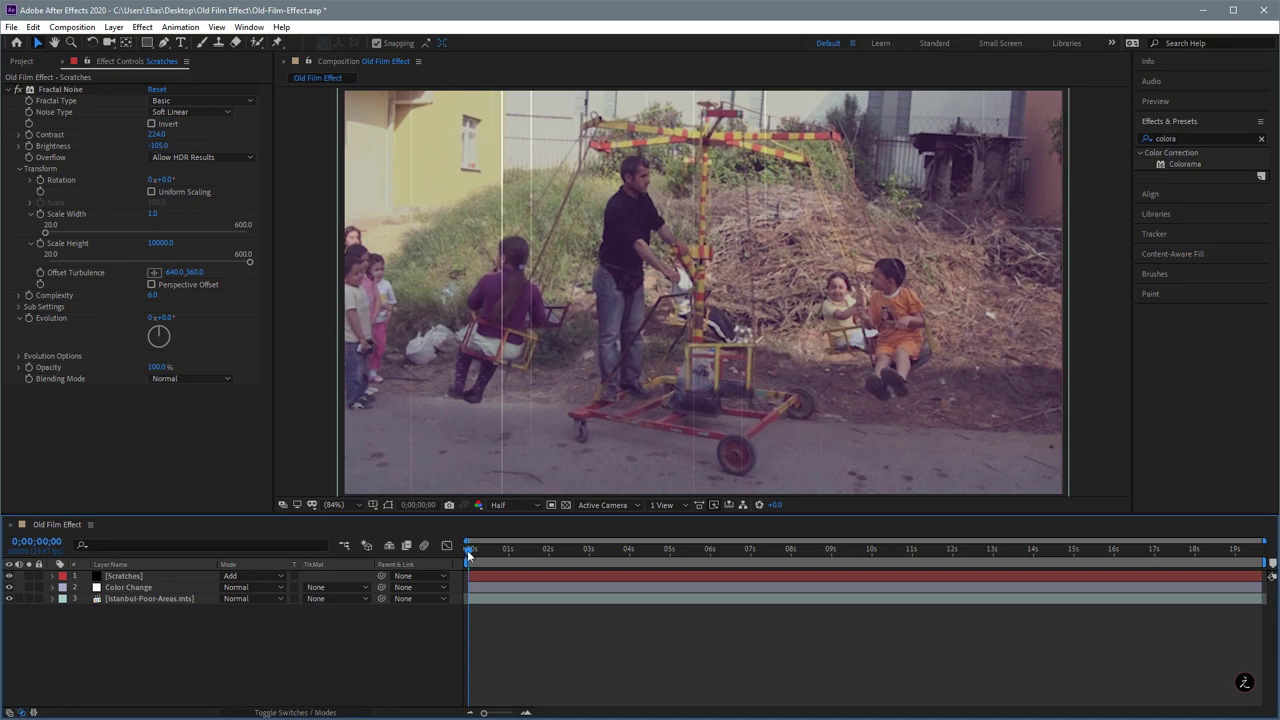
key("space")
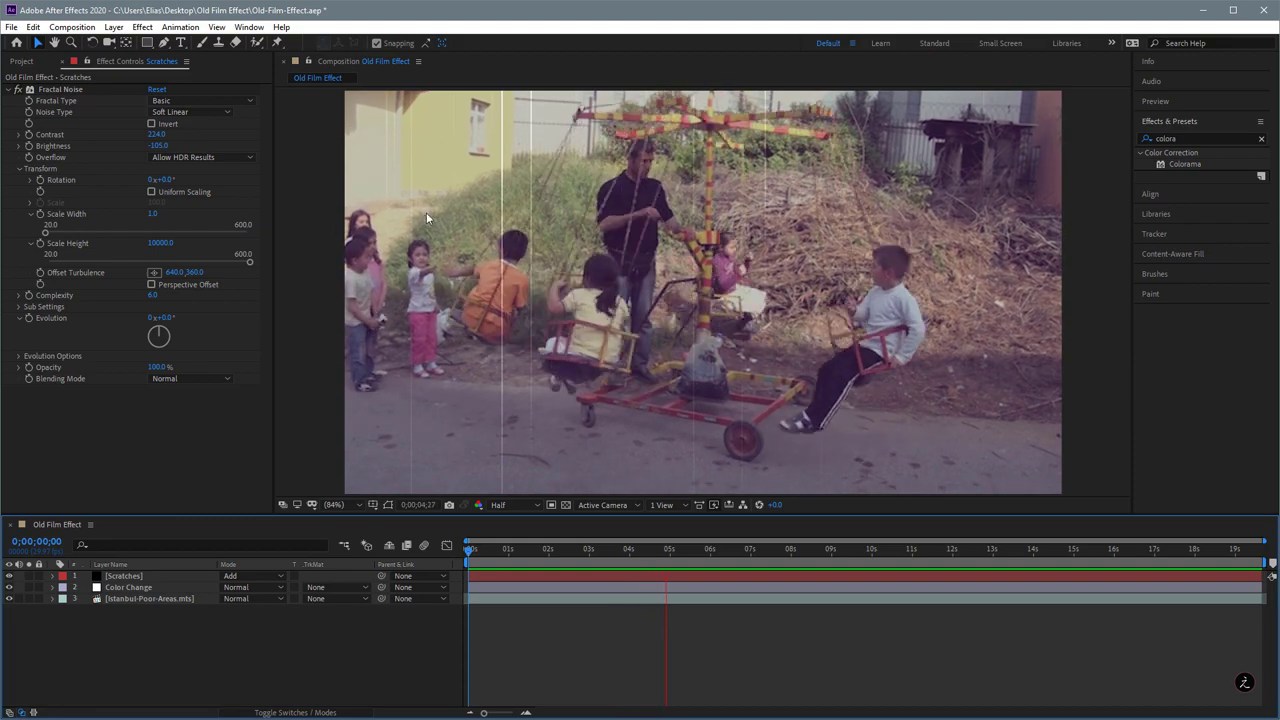
key("space")
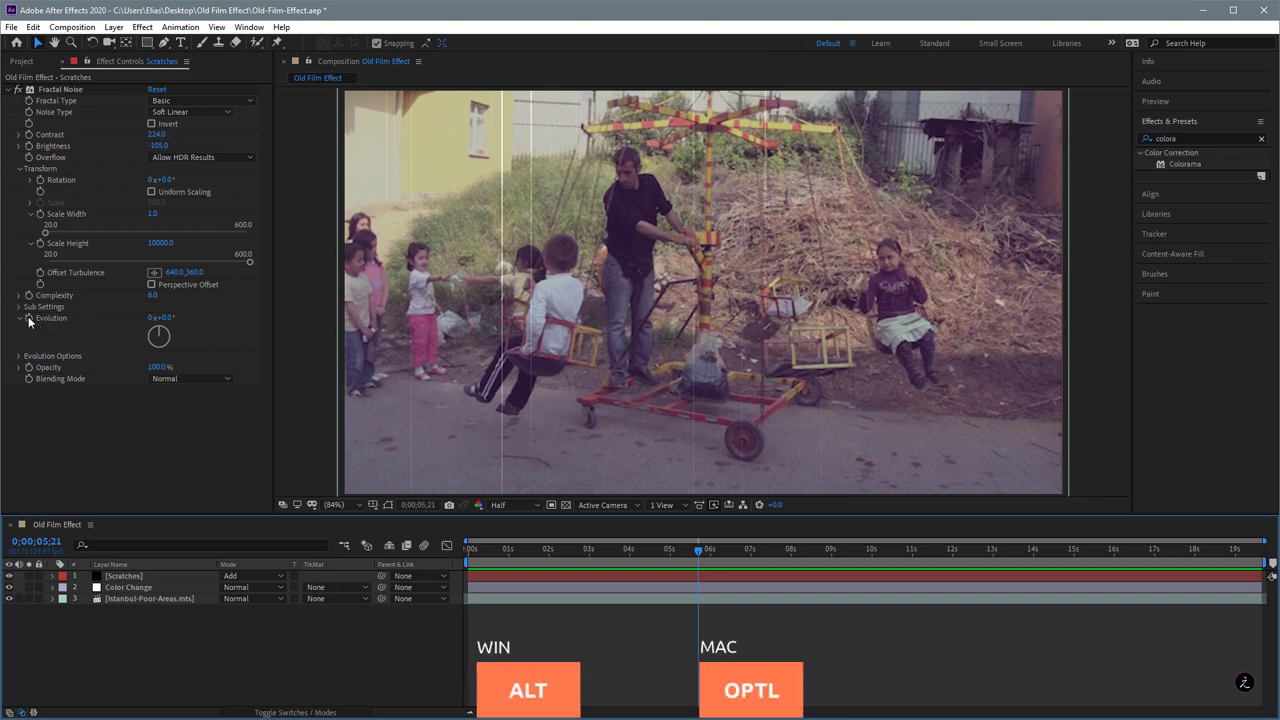
Add the expression time*200 to the Fractal Noise Evolution property on the Scratches layer.
left_click(29, 319, "alt")
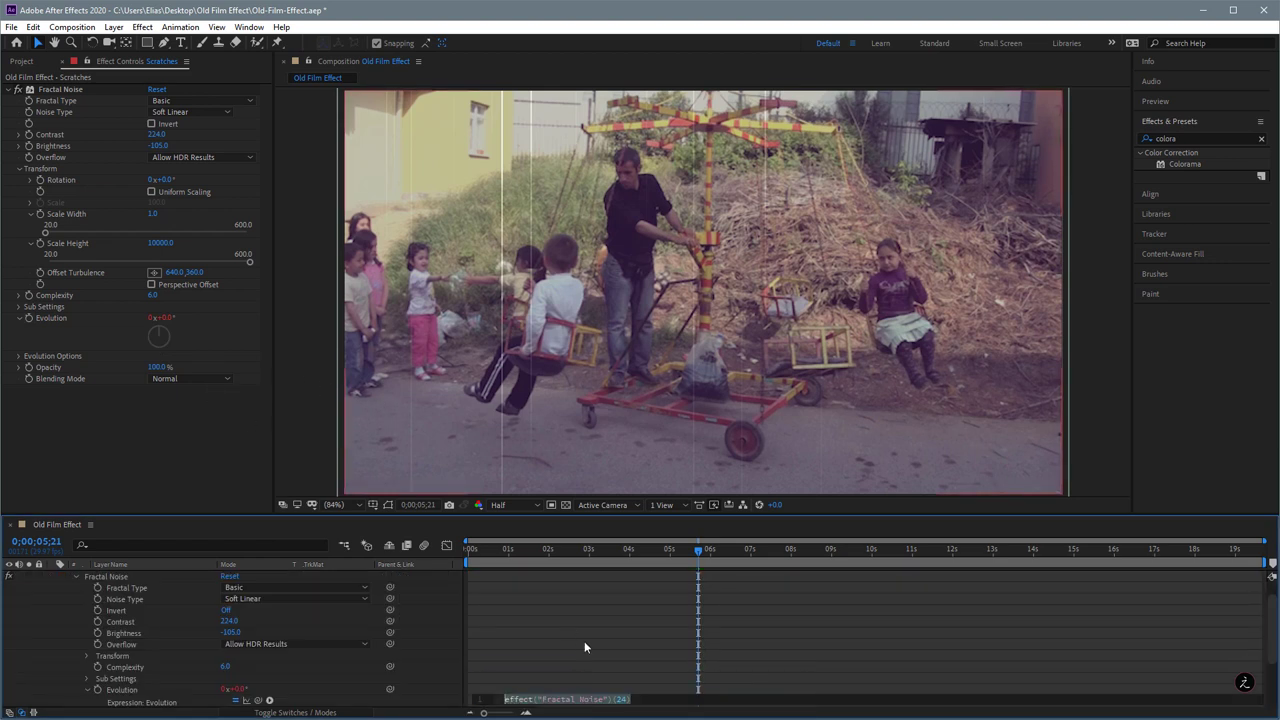
scroll(640, 690, "down", 1)
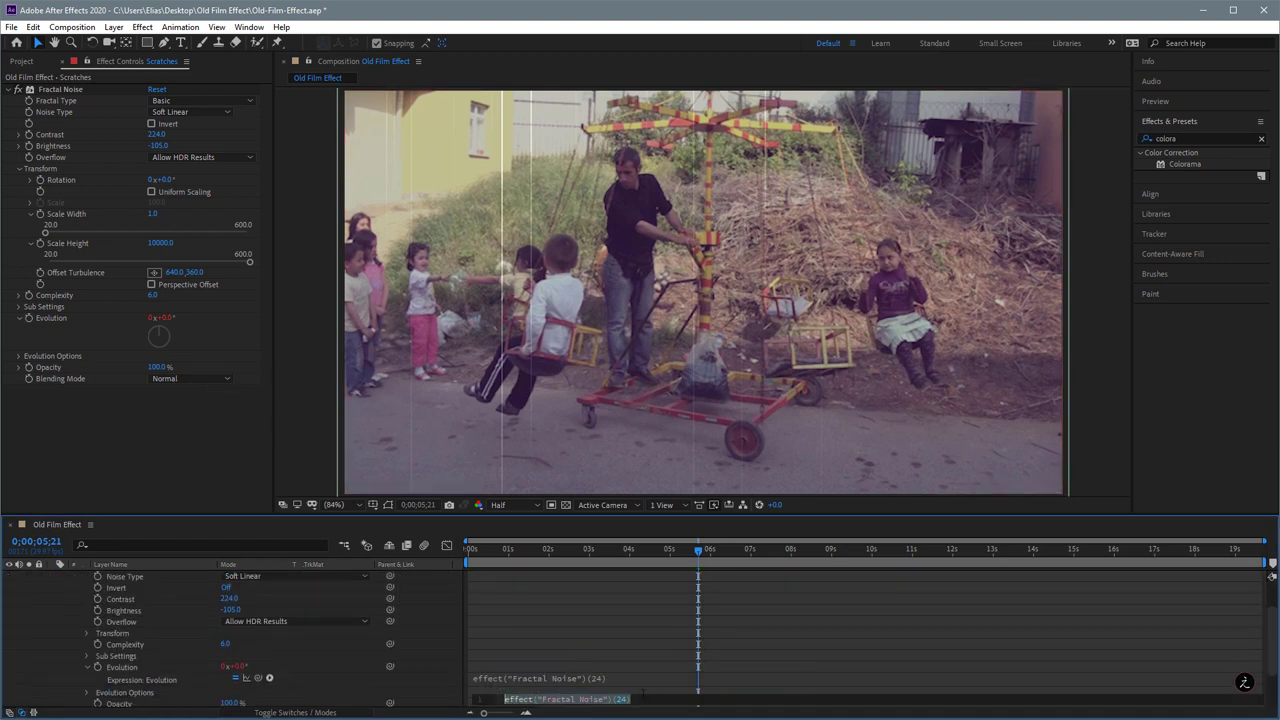
type("time")
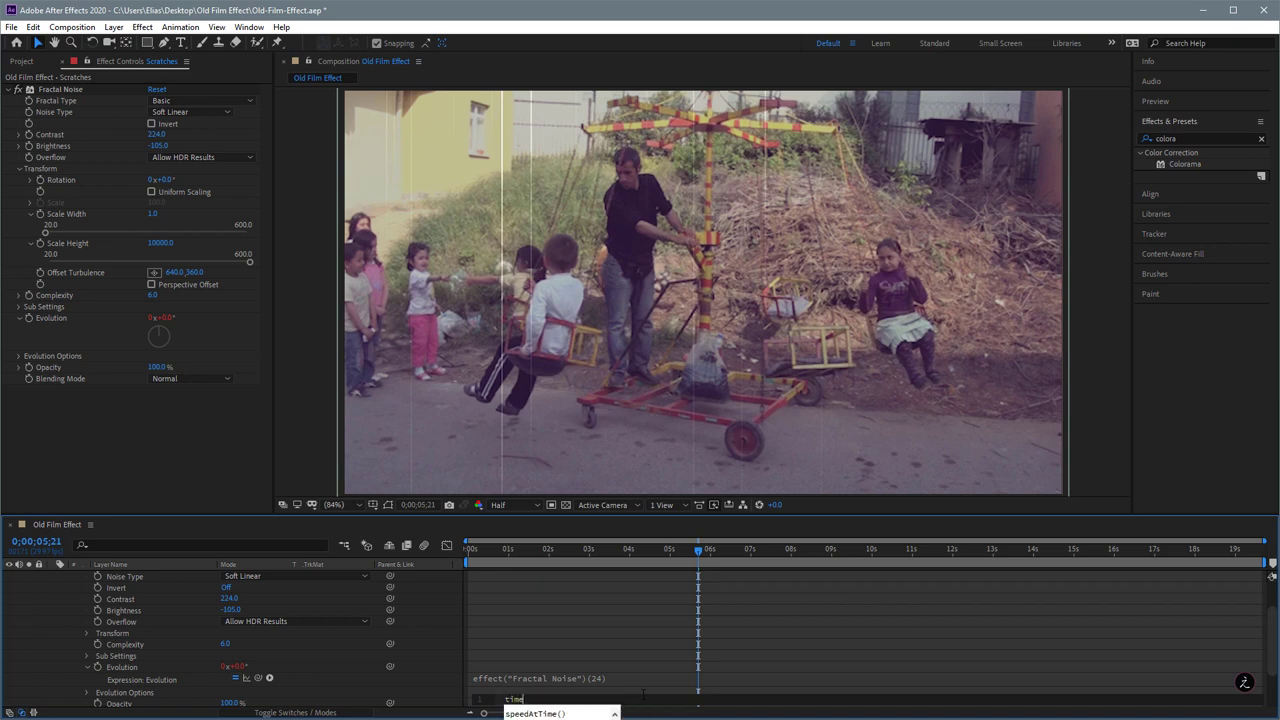
key("Escape")
type("*200")
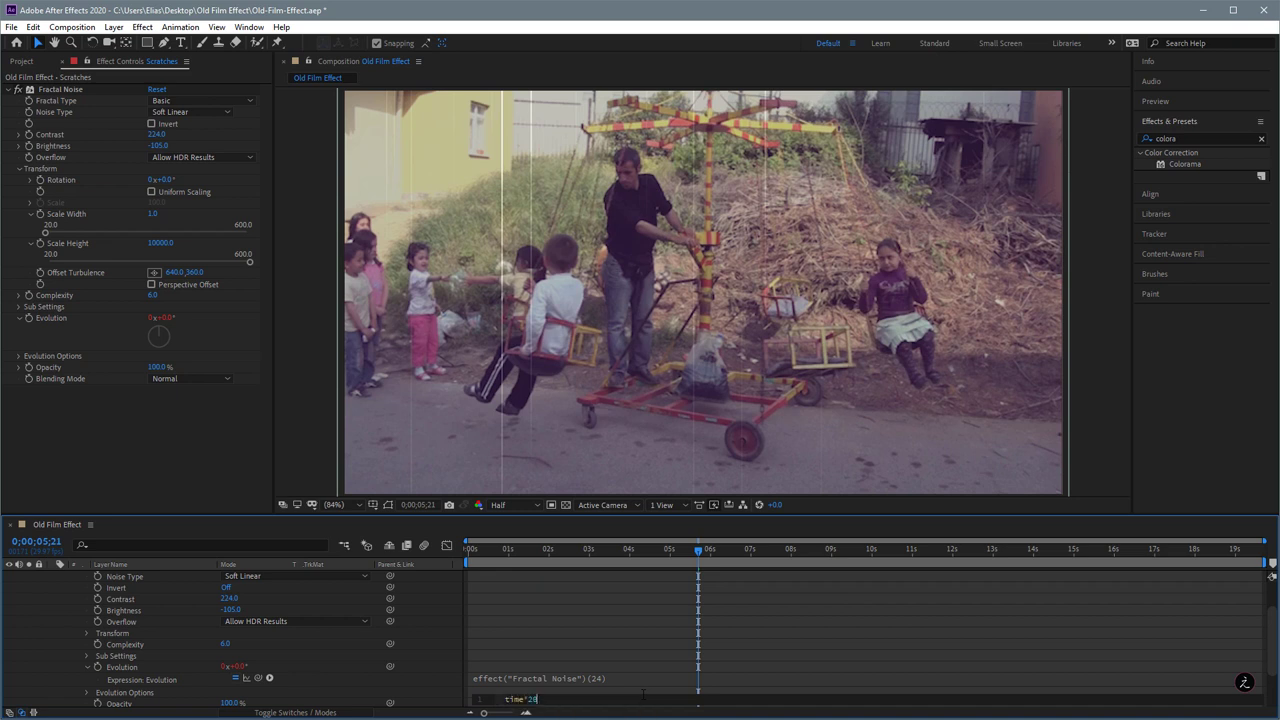
left_click(550, 646)
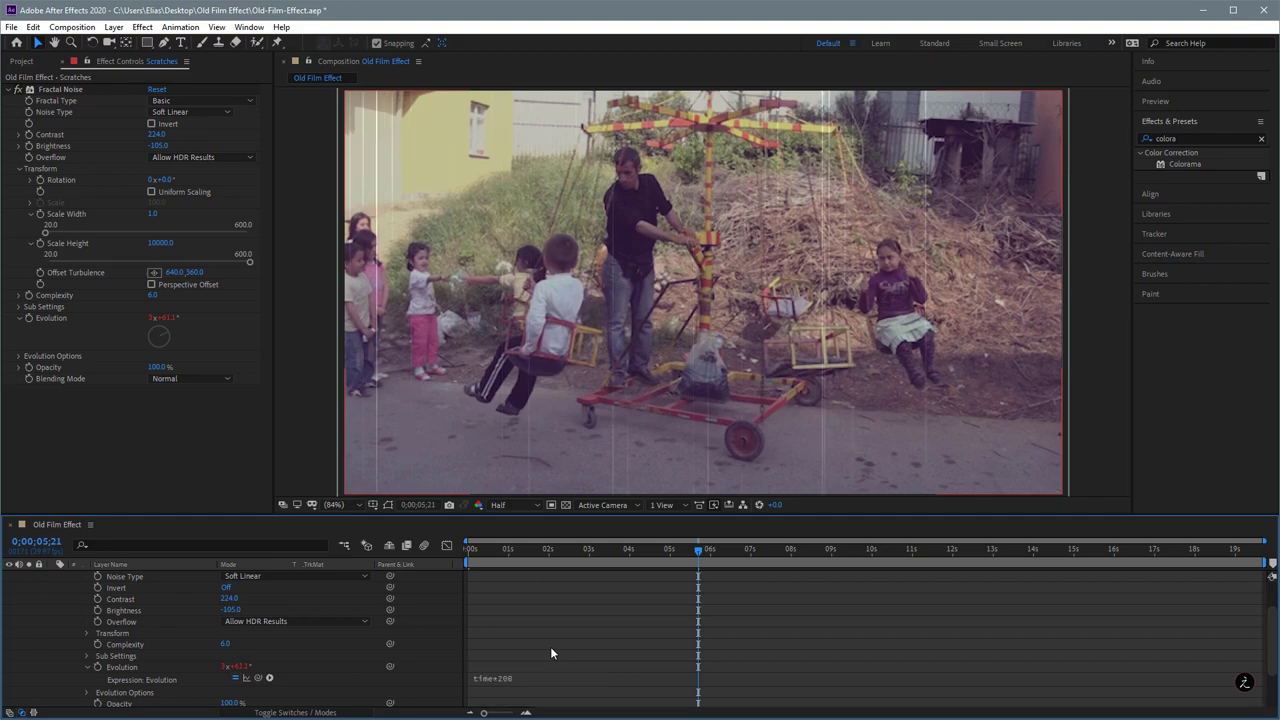
Preview the animated scratches from near the start and lower the Fractal Noise opacity to make them fainter.
left_click_drag(706, 554, 532, 555)
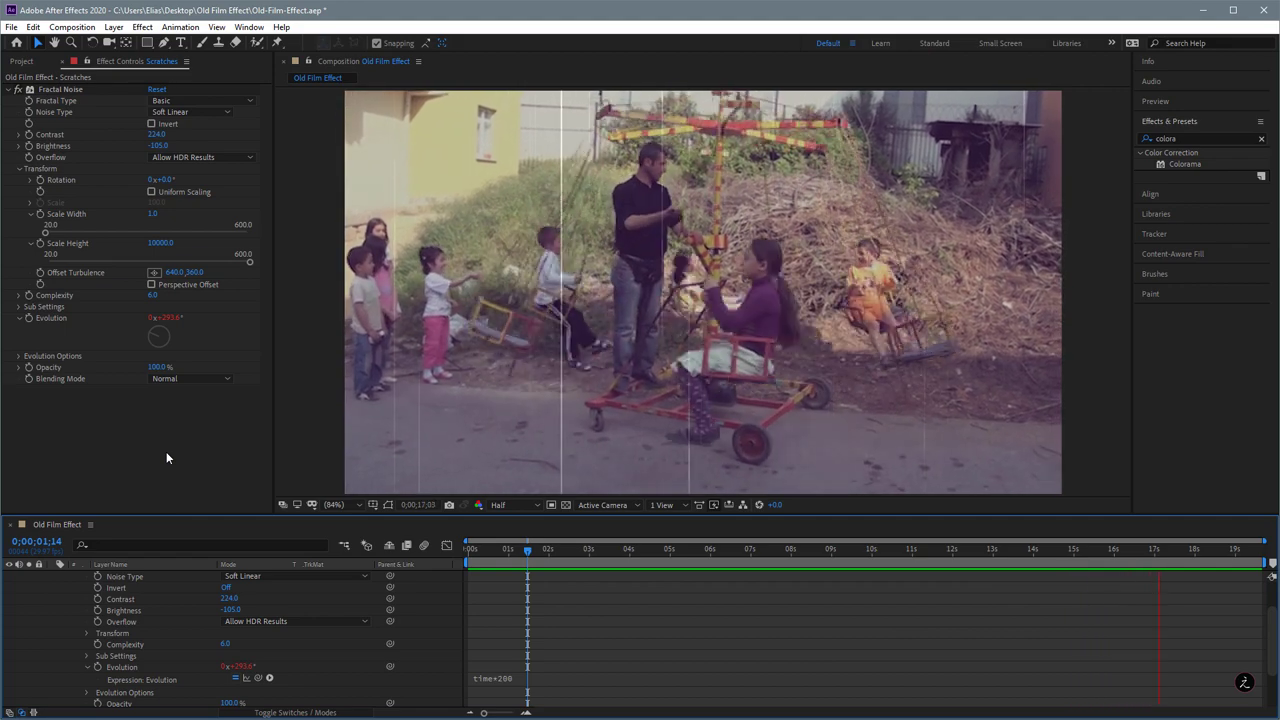
key("space")
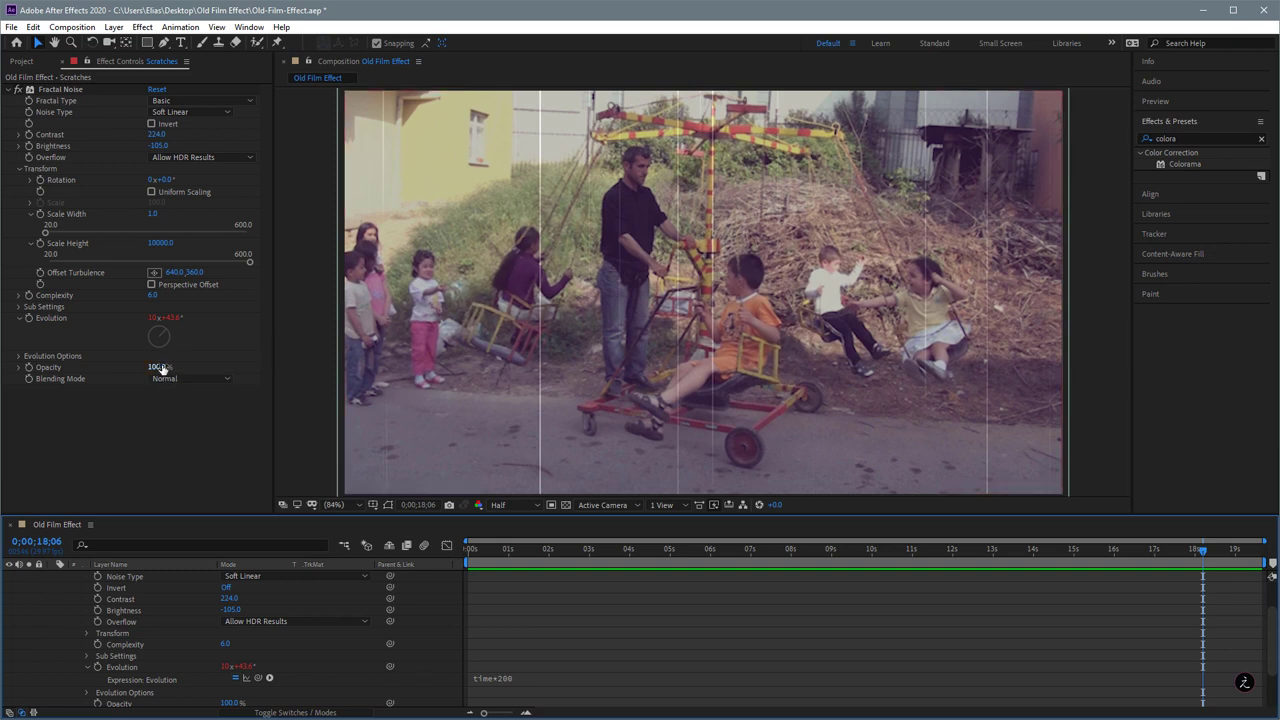
left_click_drag(157, 368, 146, 367)
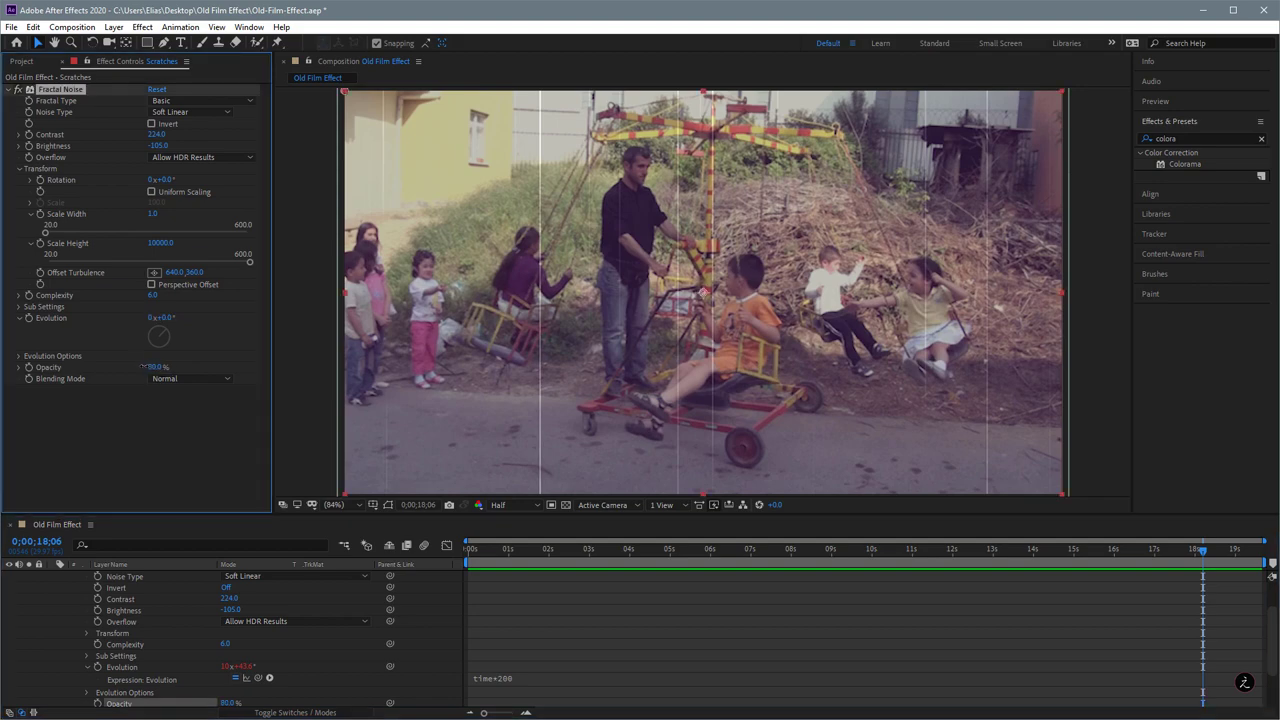
key("space")
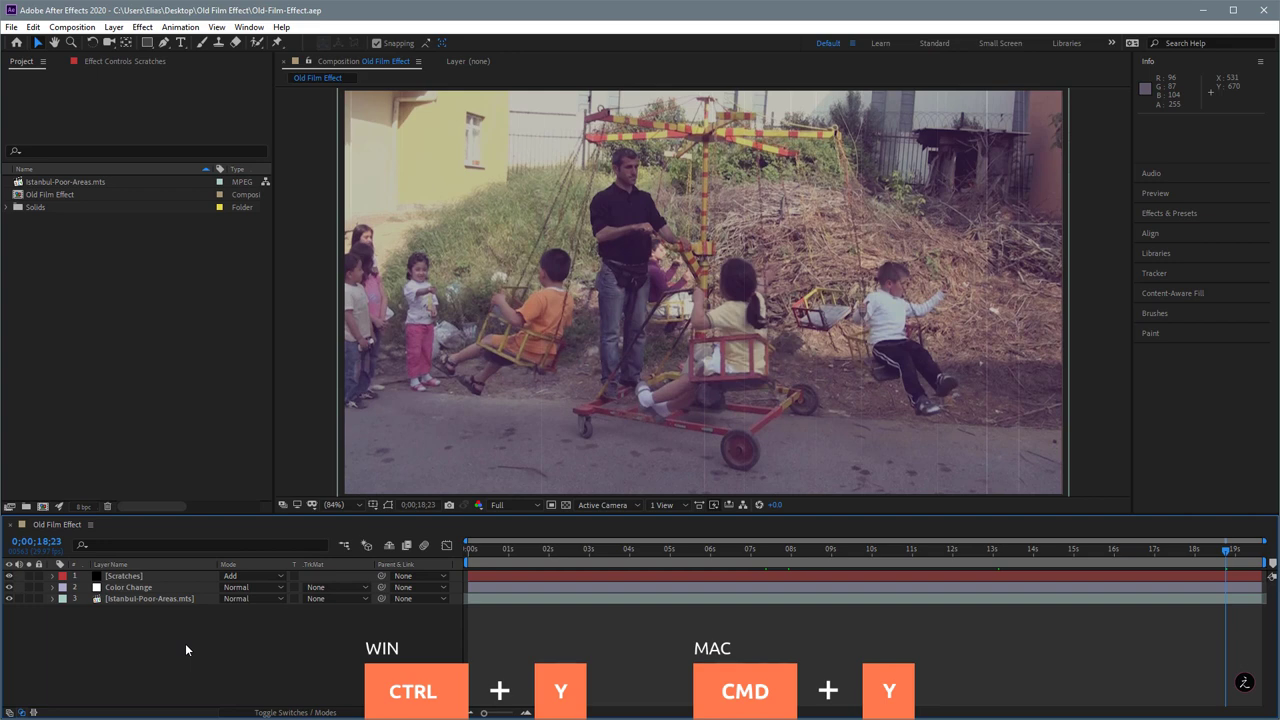
Create a composition-sized white (ffffff) solid named Dust.
key("ctrl+y")
type("Dust")
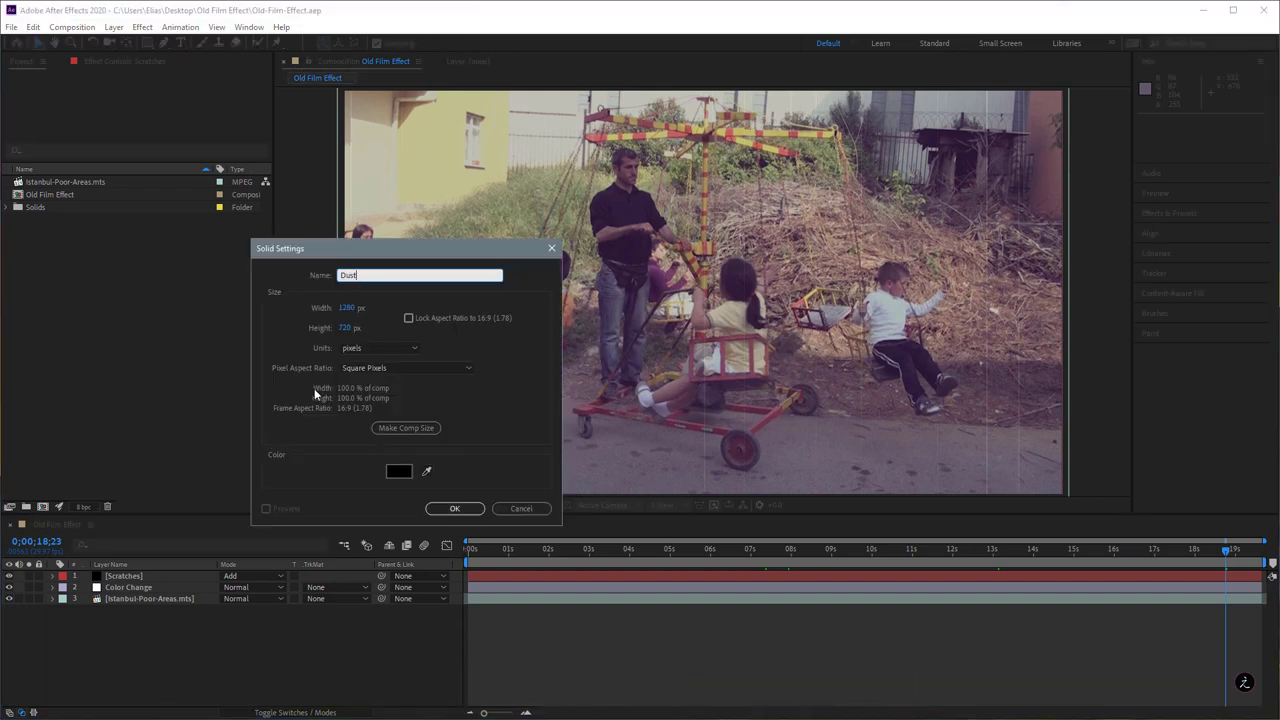
left_click(411, 430)
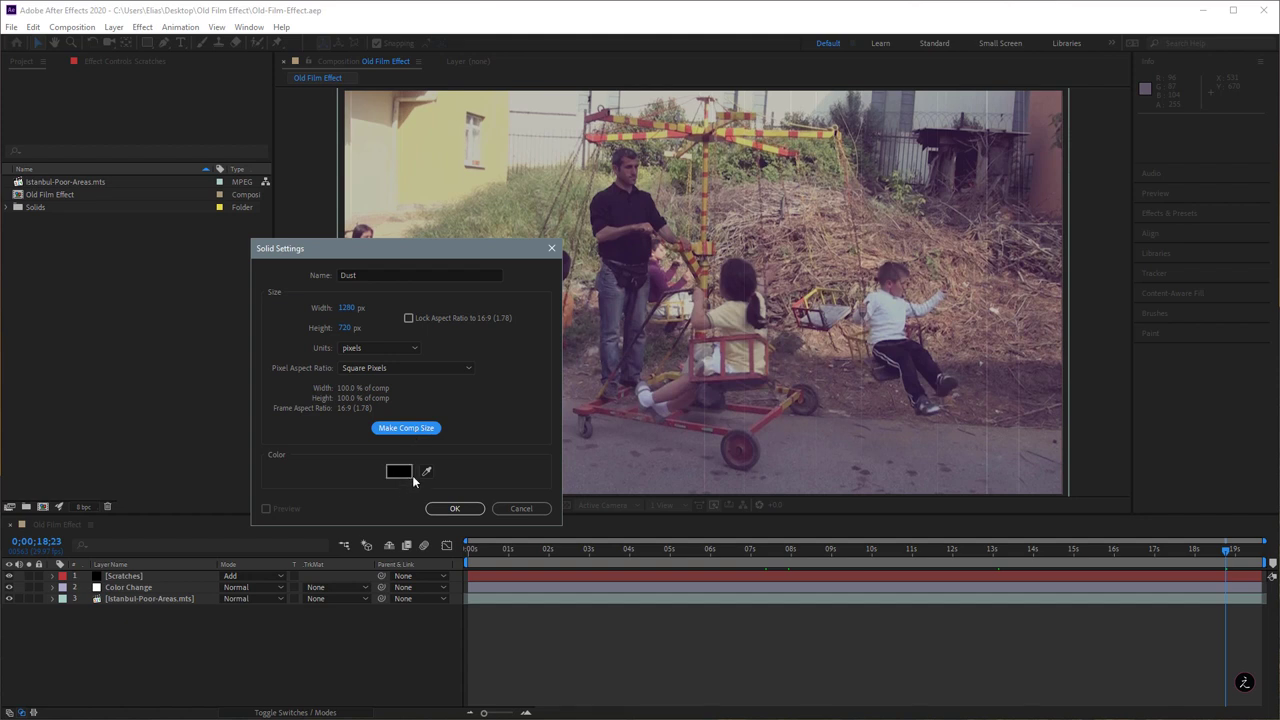
left_click(399, 473)
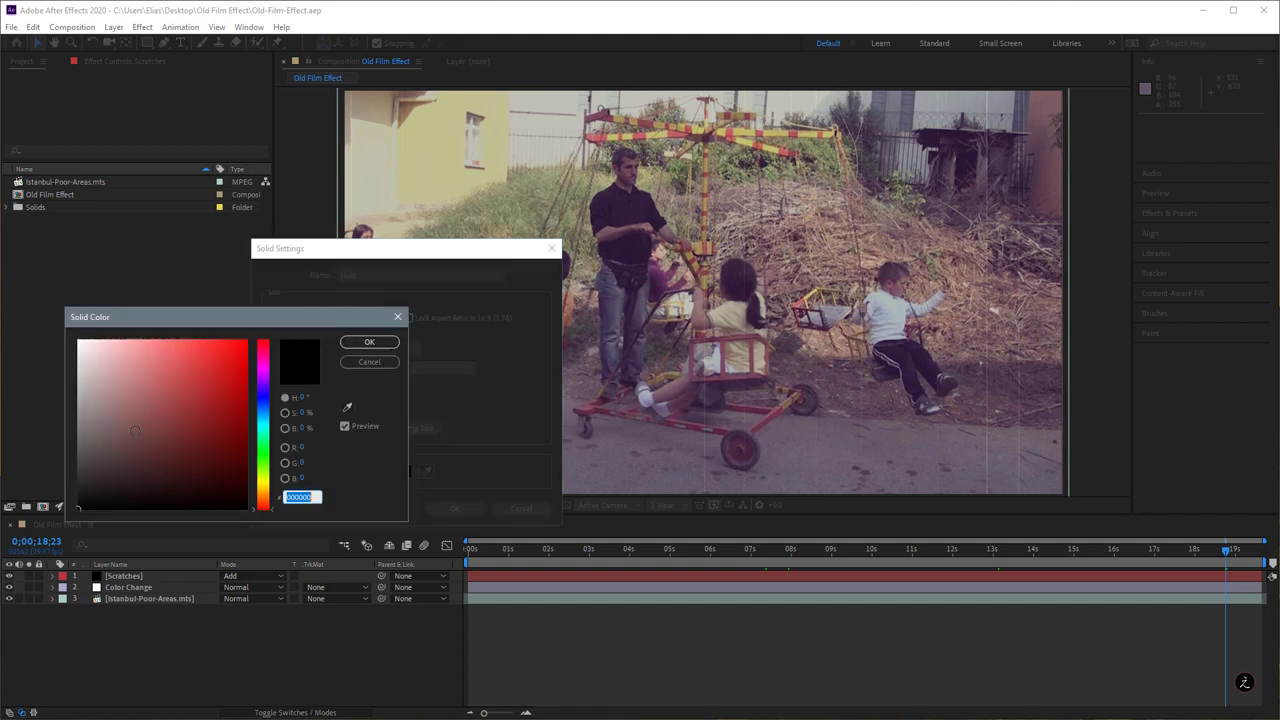
type("ffffff")
left_click(376, 344)
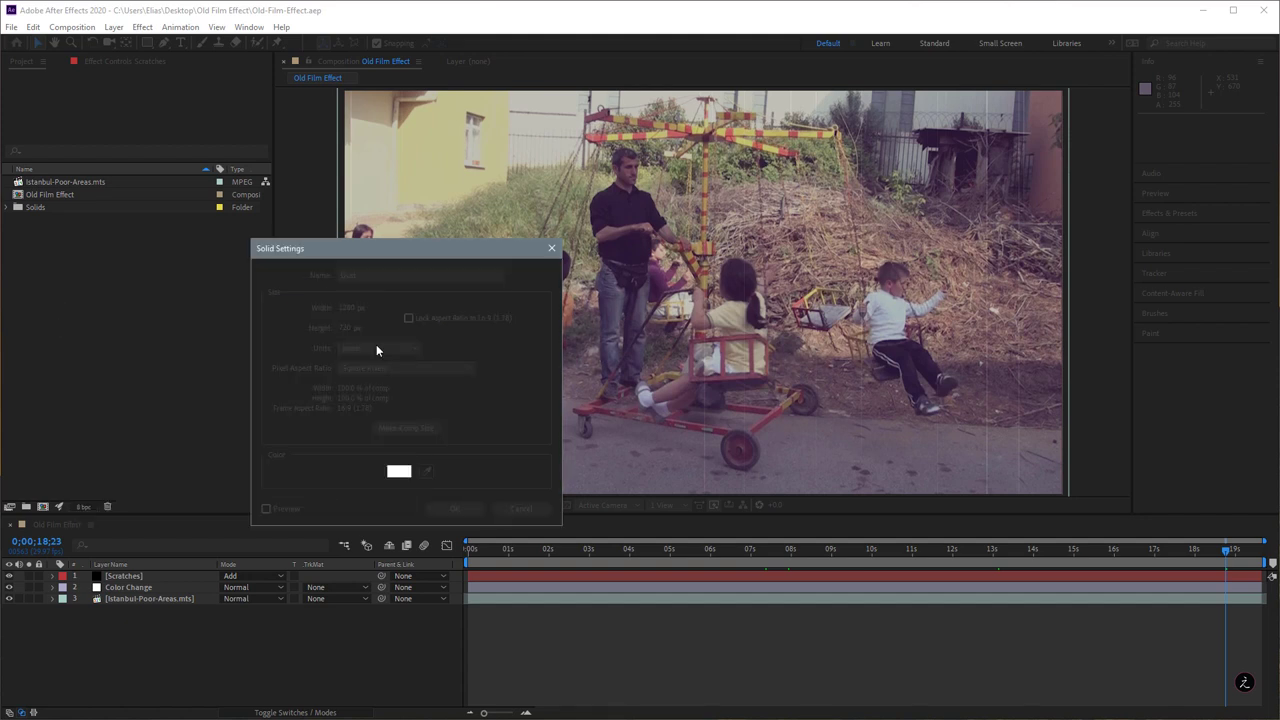
left_click(455, 509)
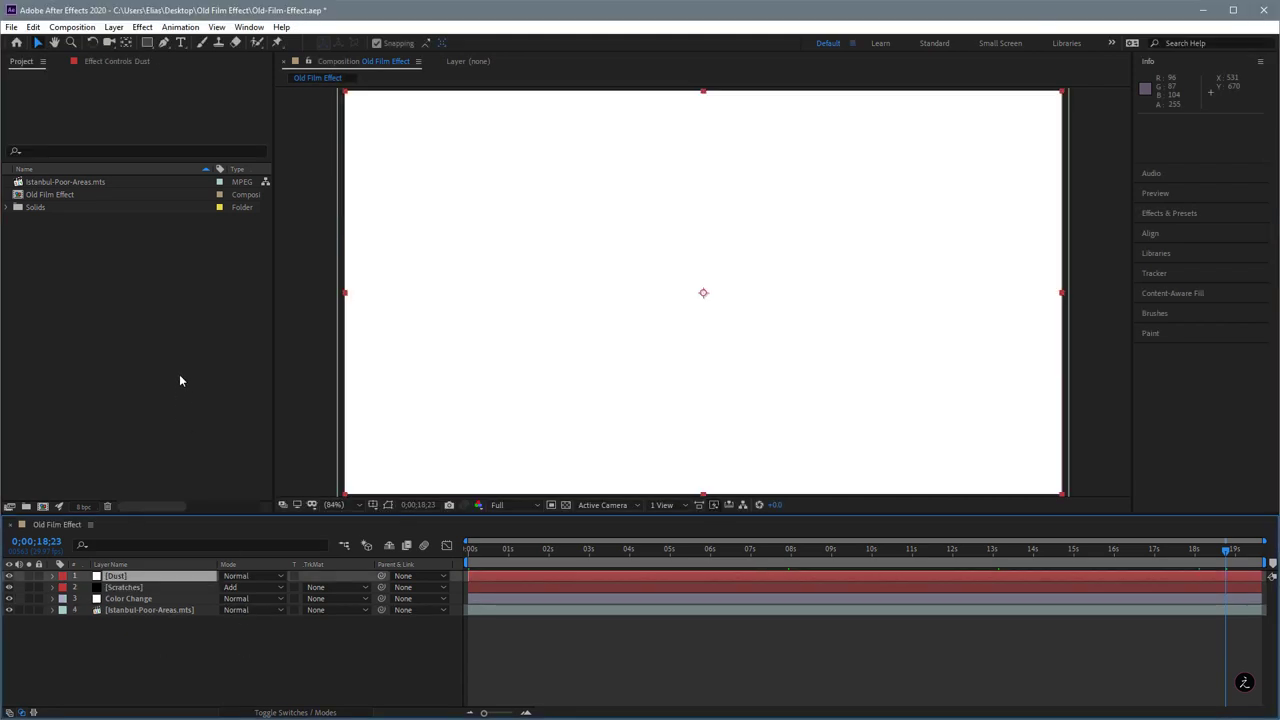
Activate the Brush tool with its Paint settings available and open the Dust layer in its own Layer view.
left_click(201, 44)
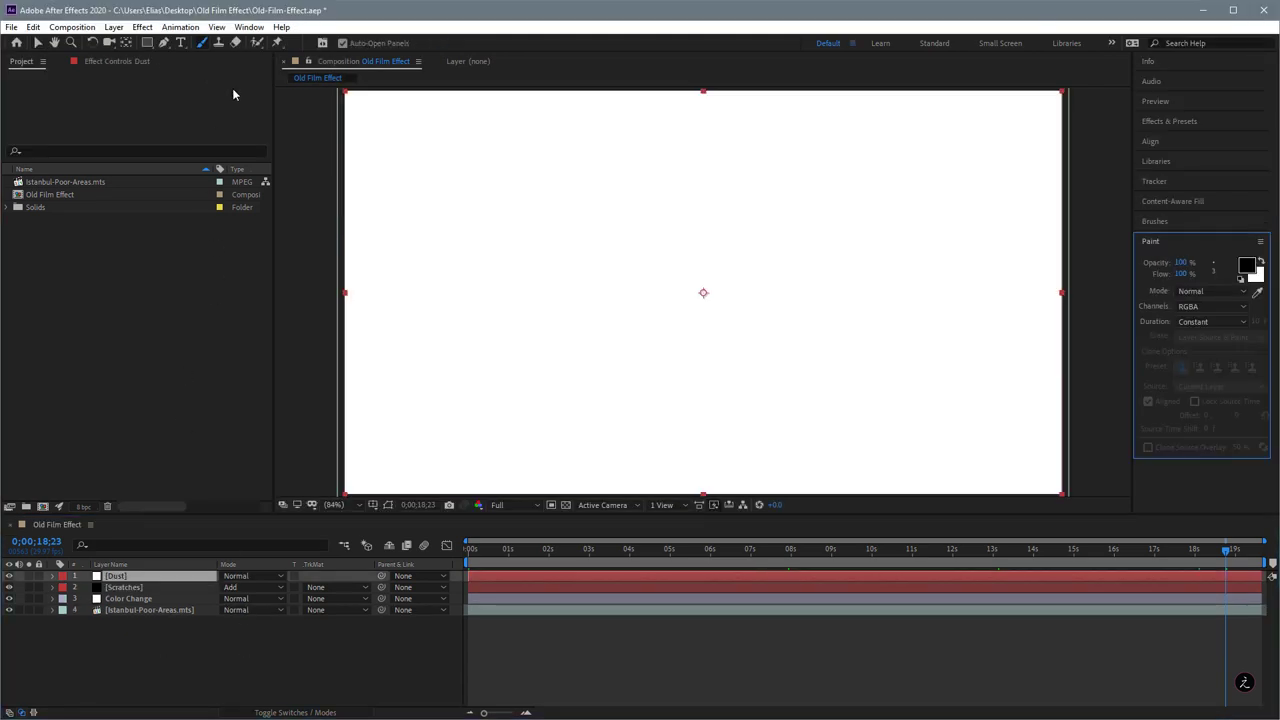
left_click(249, 27)
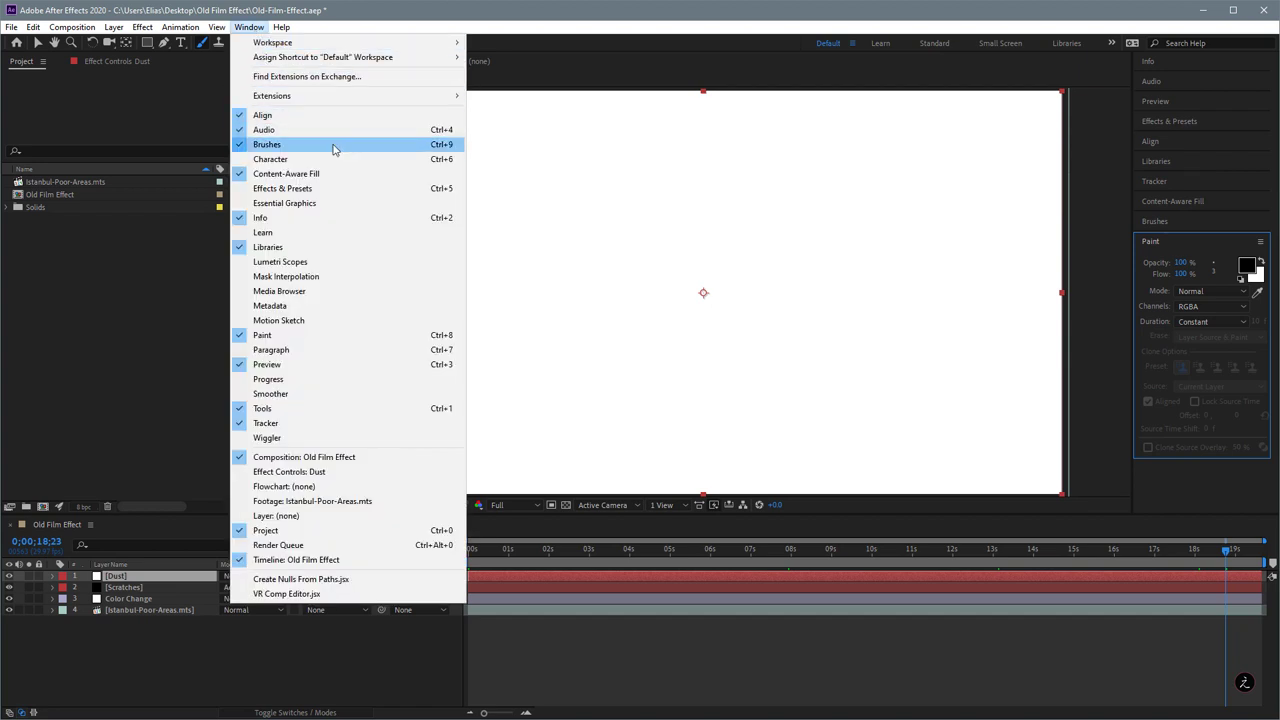
left_click(335, 338)
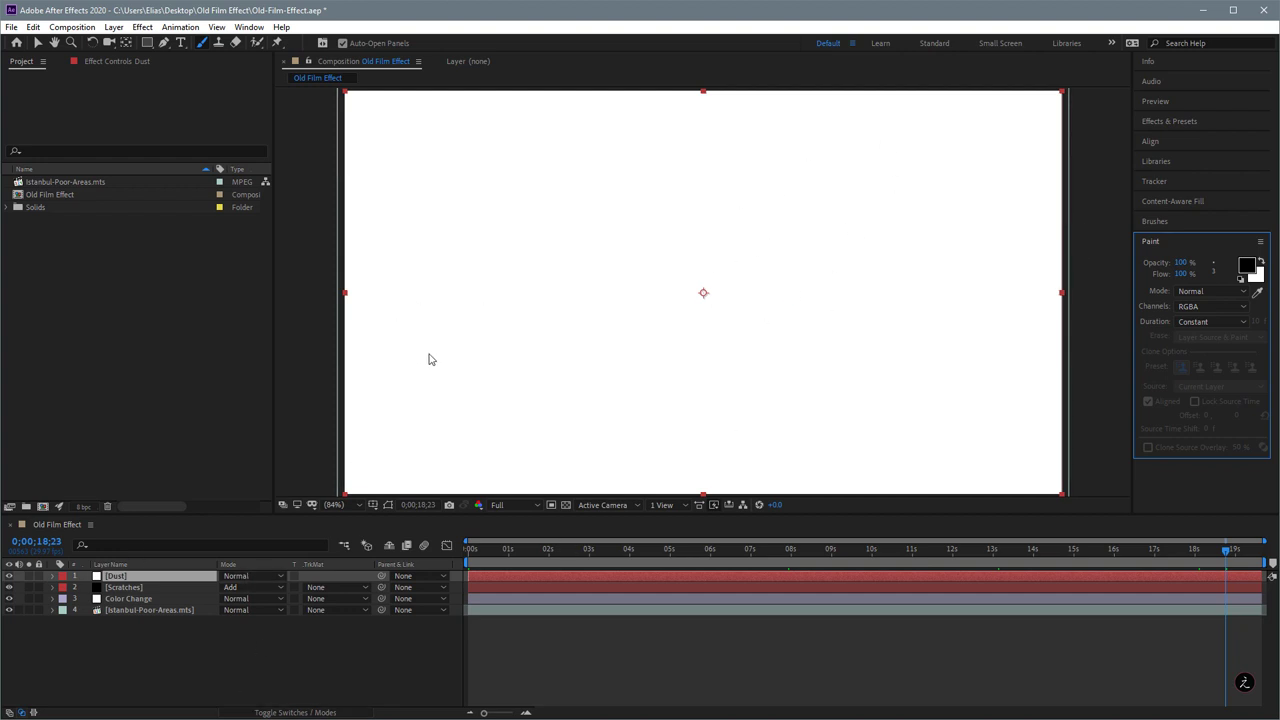
double_click(102, 578)
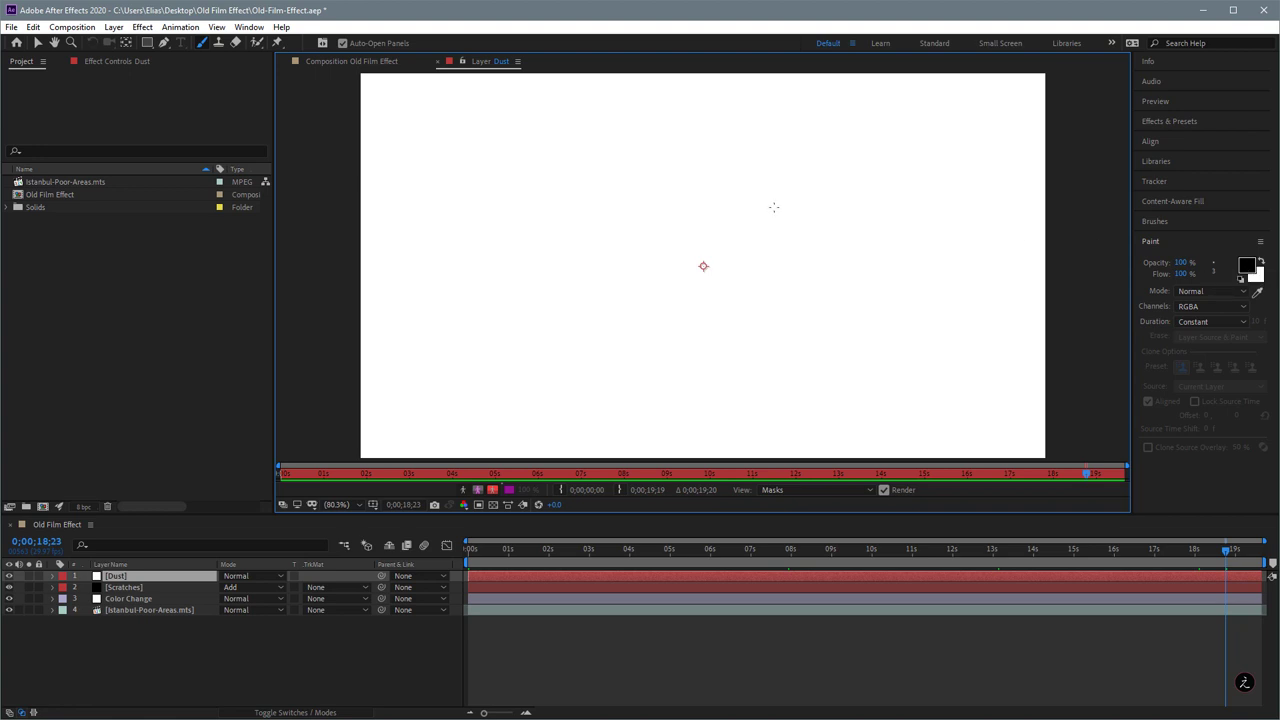
Set the paint stroke duration to Custom with a length of 2 frames.
left_click(1222, 323)
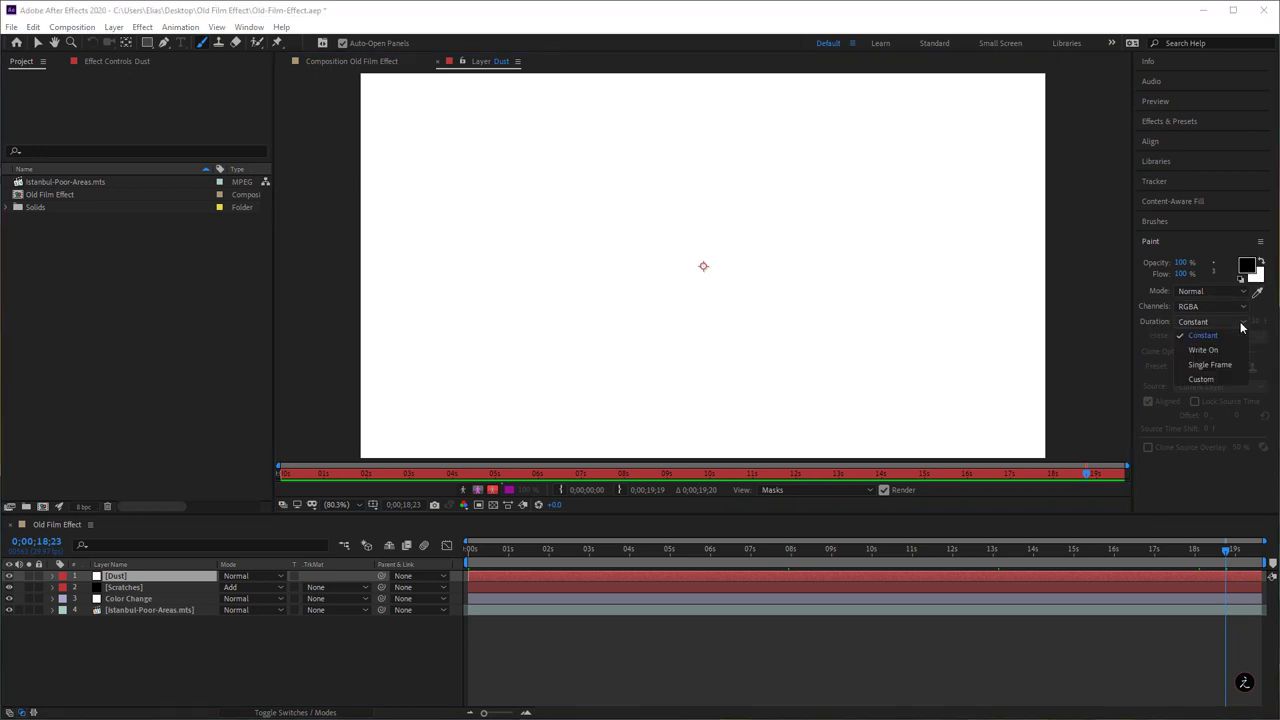
left_click(1230, 380)
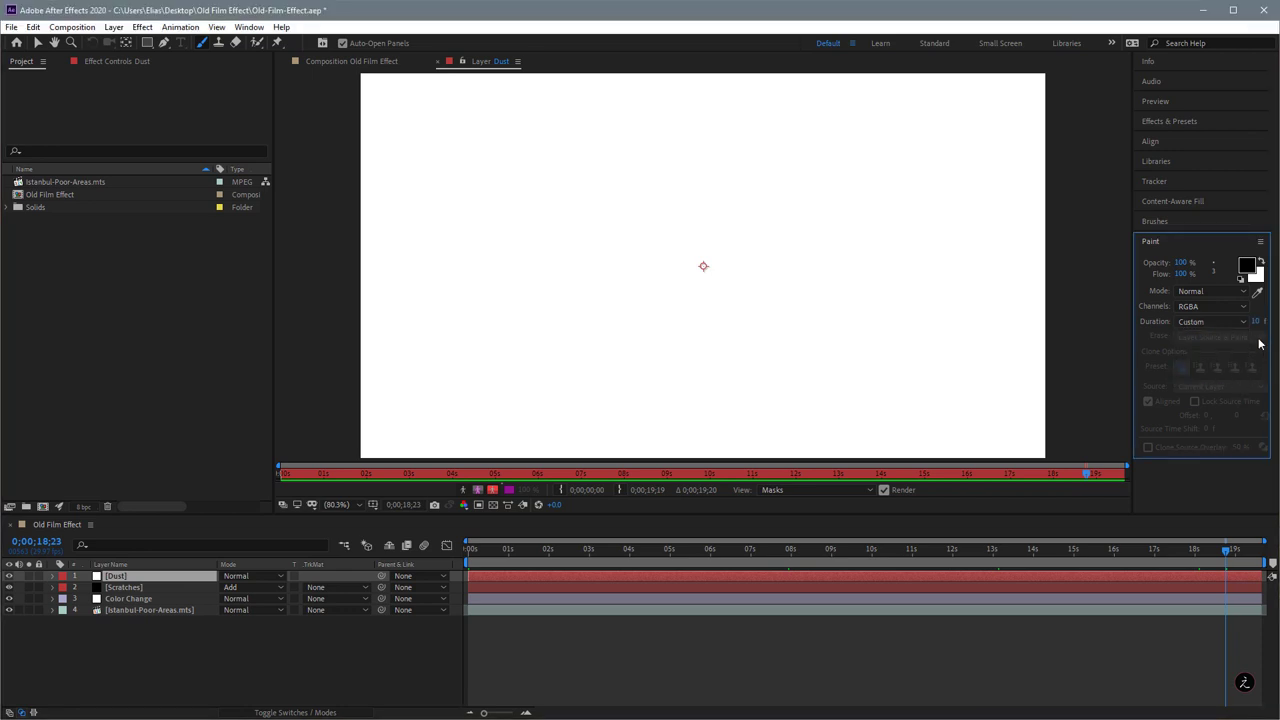
left_click(1254, 322)
type("2")
key("Return")
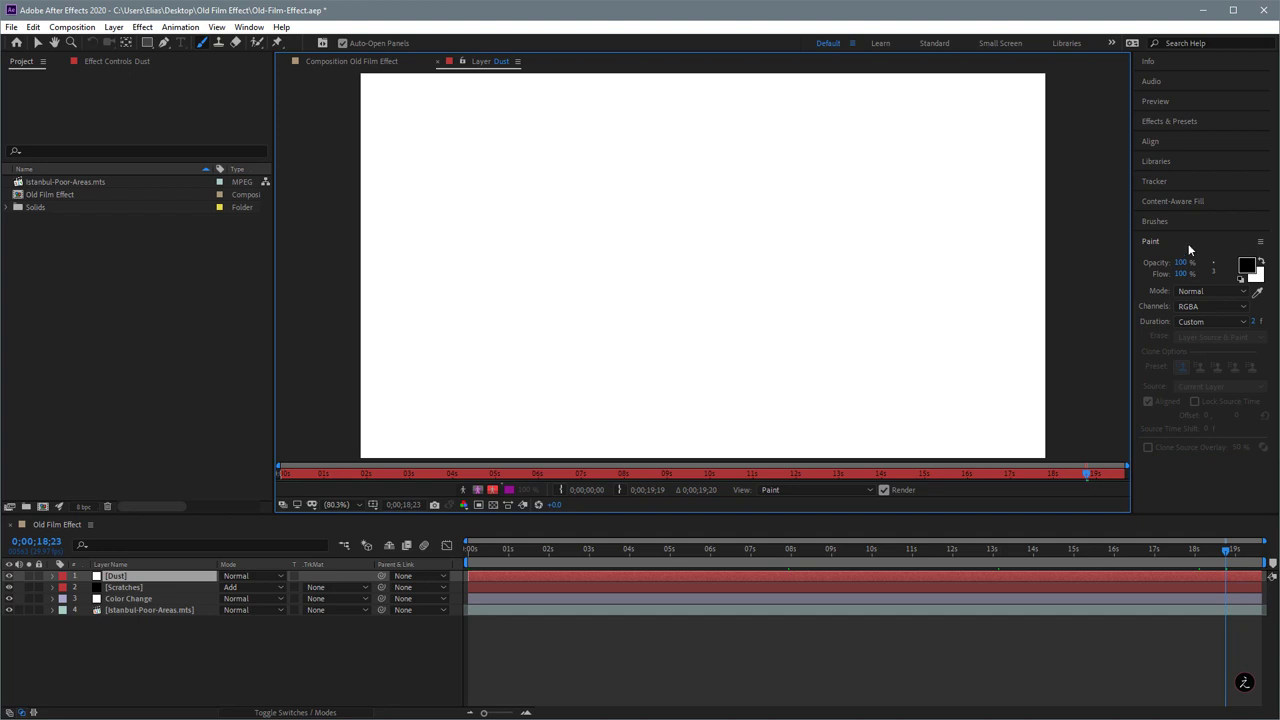
Choose the Hard Round 3 pixels brush and set its hardness to 87%.
left_click(1155, 221)
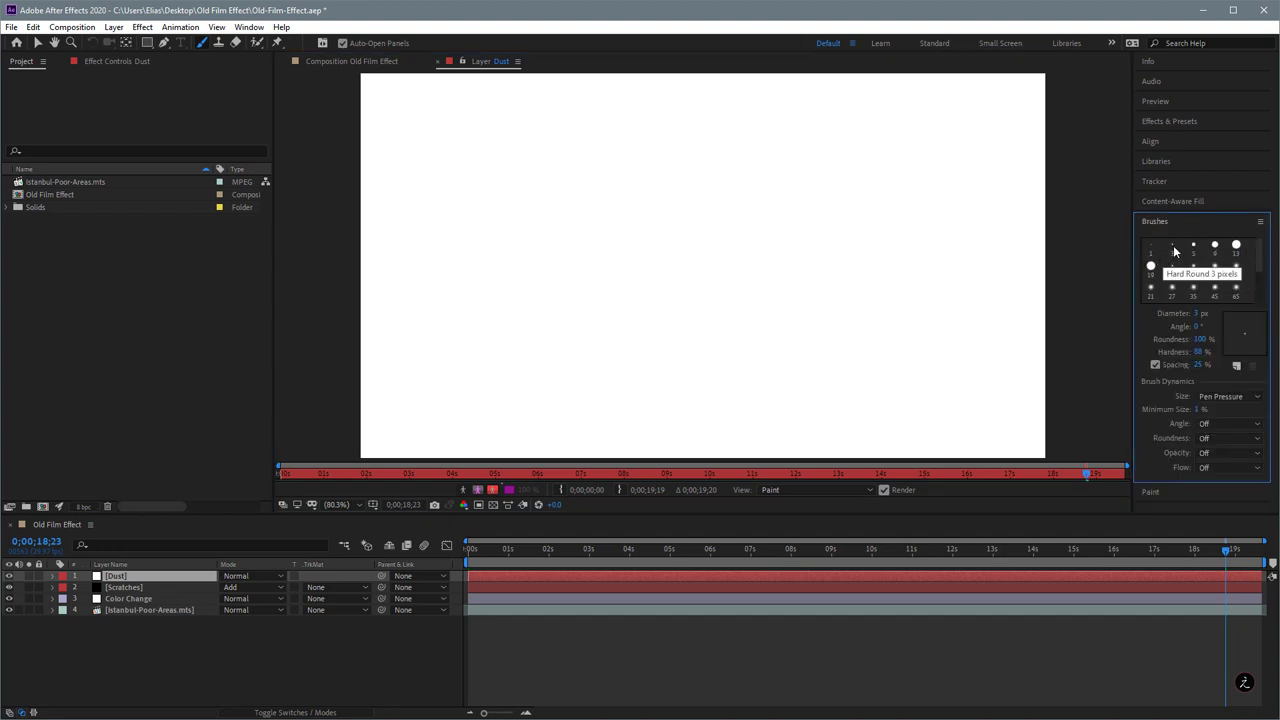
left_click(1175, 251)
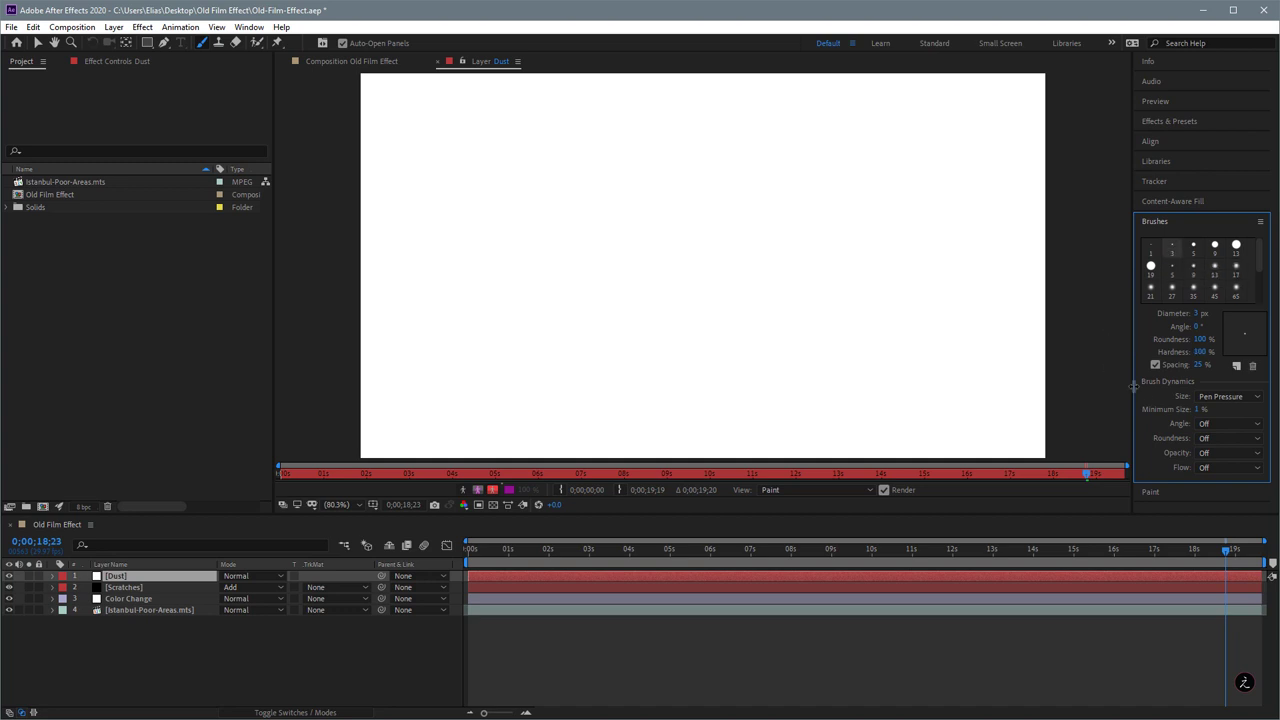
left_click(1200, 352)
type("87")
key("Return")
Go to the first frame and paint several small black dust marks scattered across the Dust layer.
left_click(1217, 550)
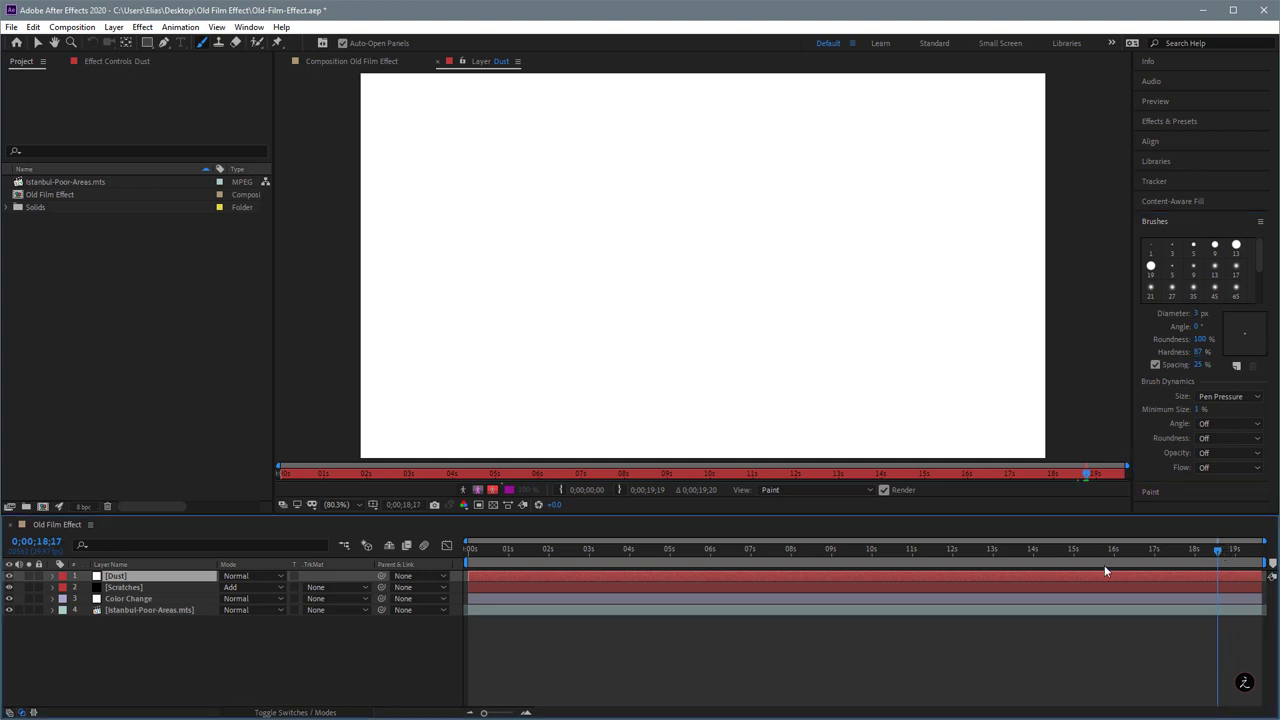
left_click_drag(1104, 565, 453, 563)
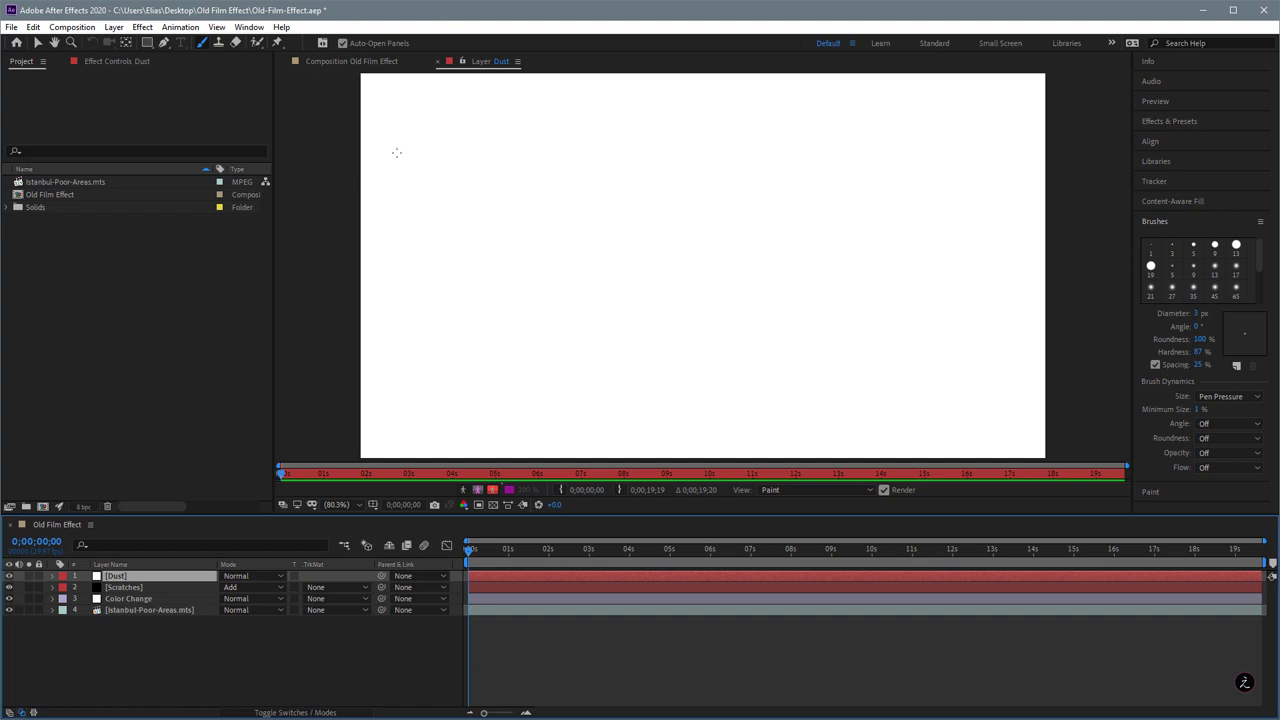
left_click_drag(423, 174, 428, 157)
left_click_drag(589, 259, 558, 269)
left_click_drag(624, 309, 655, 320)
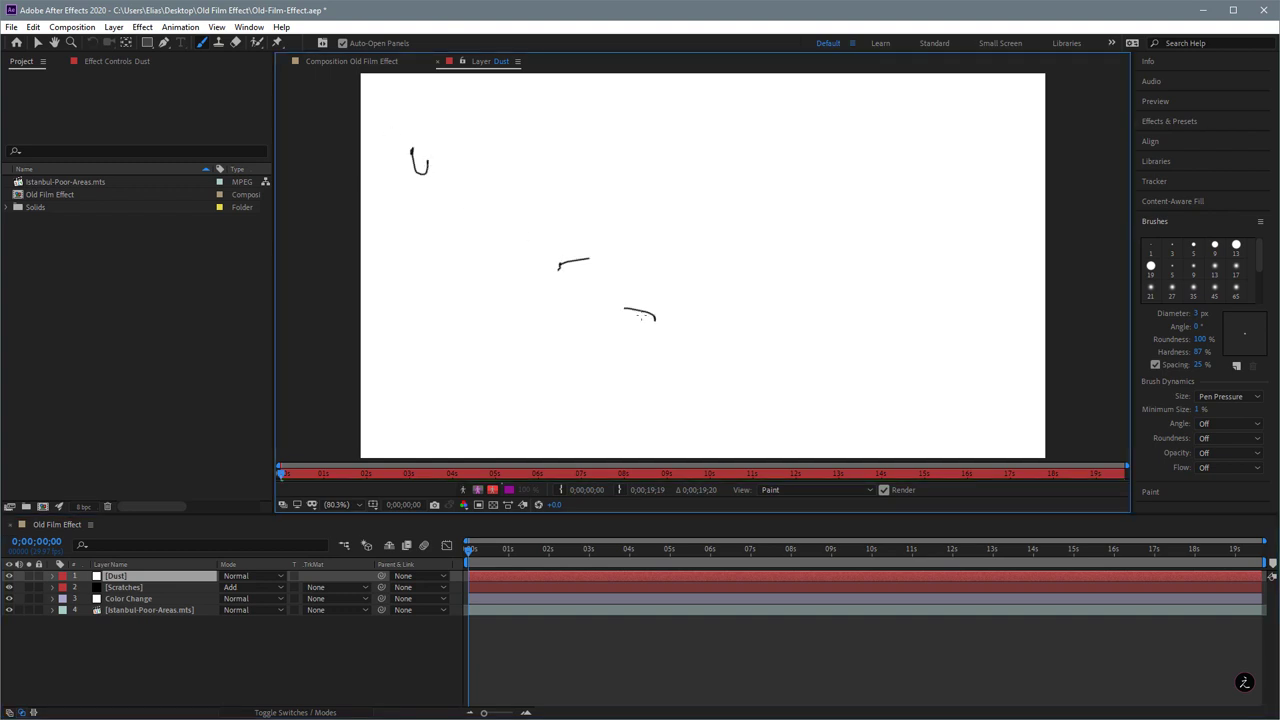
left_click_drag(804, 208, 829, 207)
left_click_drag(797, 404, 787, 374)
Move to 0;00;01;20 and paint another scattered set of small black dust marks on the Dust layer.
left_click_drag(475, 548, 535, 557)
left_click_drag(456, 435, 478, 424)
left_click_drag(533, 308, 522, 322)
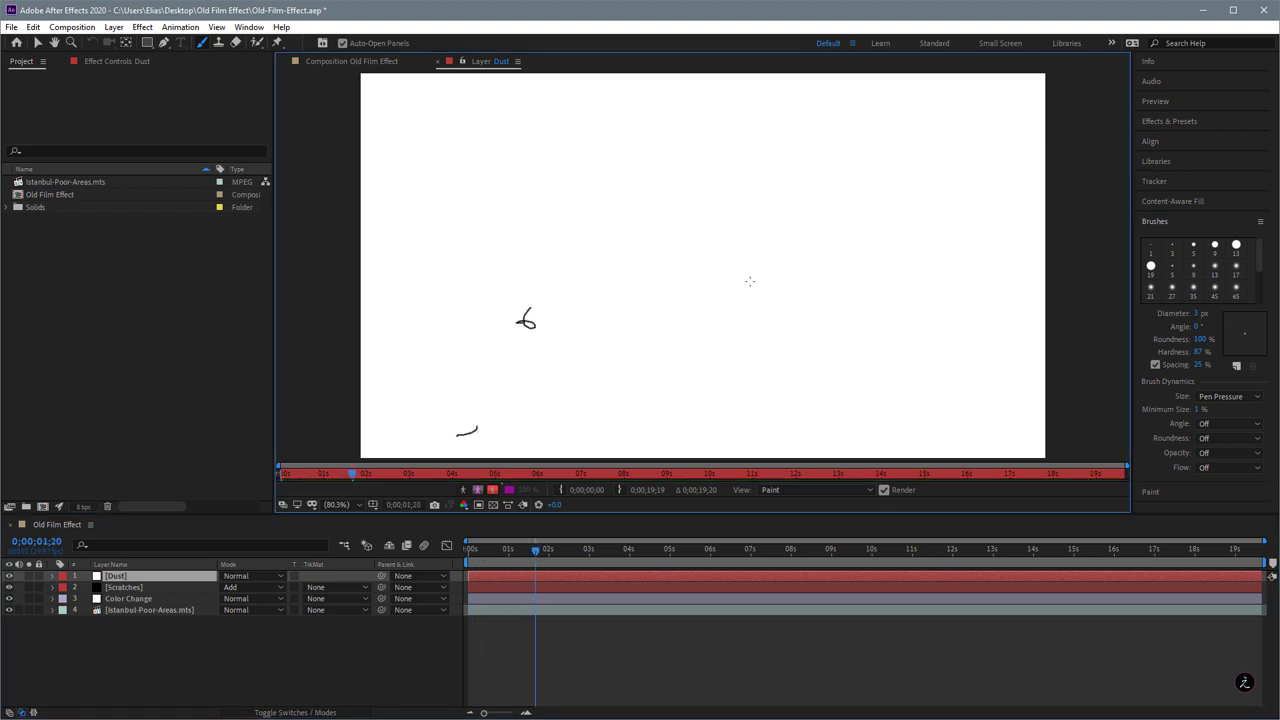
left_click_drag(760, 245, 784, 262)
left_click_drag(719, 175, 680, 180)
left_click_drag(731, 376, 744, 375)
Move to 0;00;03;18 and paint small loops and hook-shaped dust marks across the Dust layer.
left_click_drag(536, 548, 613, 552)
left_click_drag(576, 416, 596, 406)
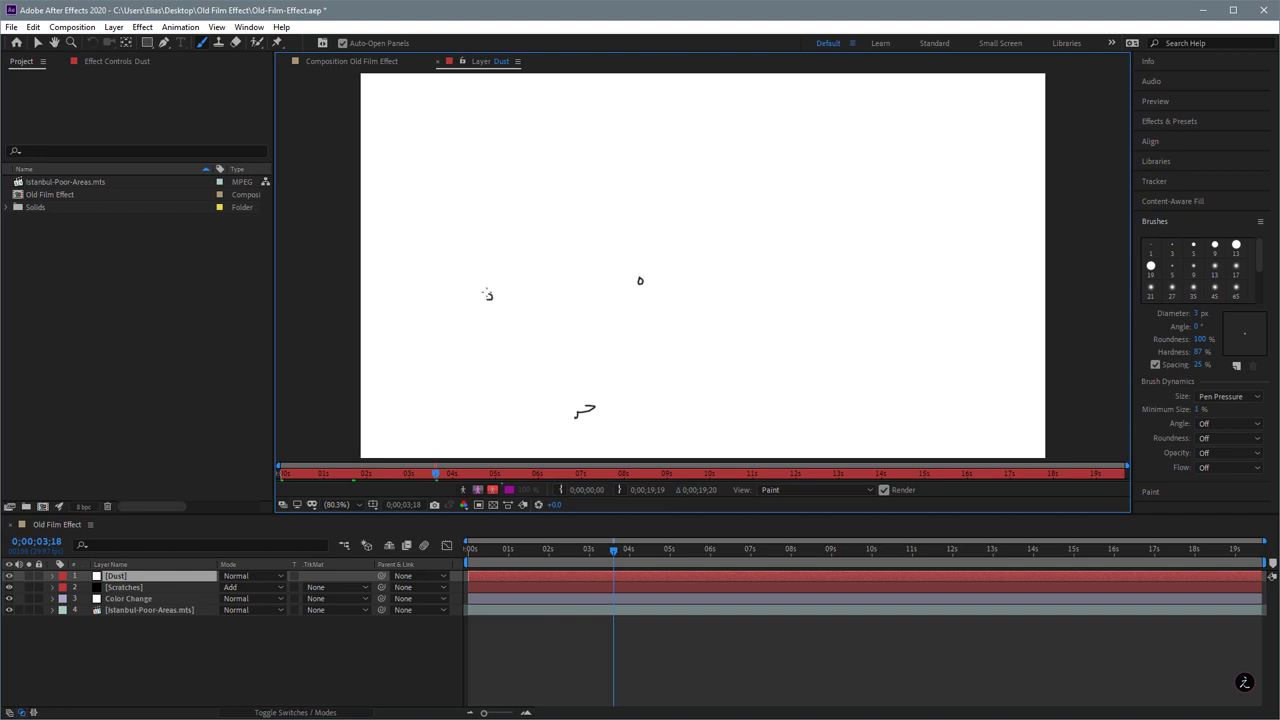
left_click_drag(756, 170, 788, 142)
left_click_drag(619, 184, 585, 188)
left_click_drag(822, 355, 837, 353)
left_click_drag(832, 271, 831, 283)
Move to 0;00;05;22 and paint about five short curved dust marks across the Dust layer.
left_click_drag(613, 552, 699, 552)
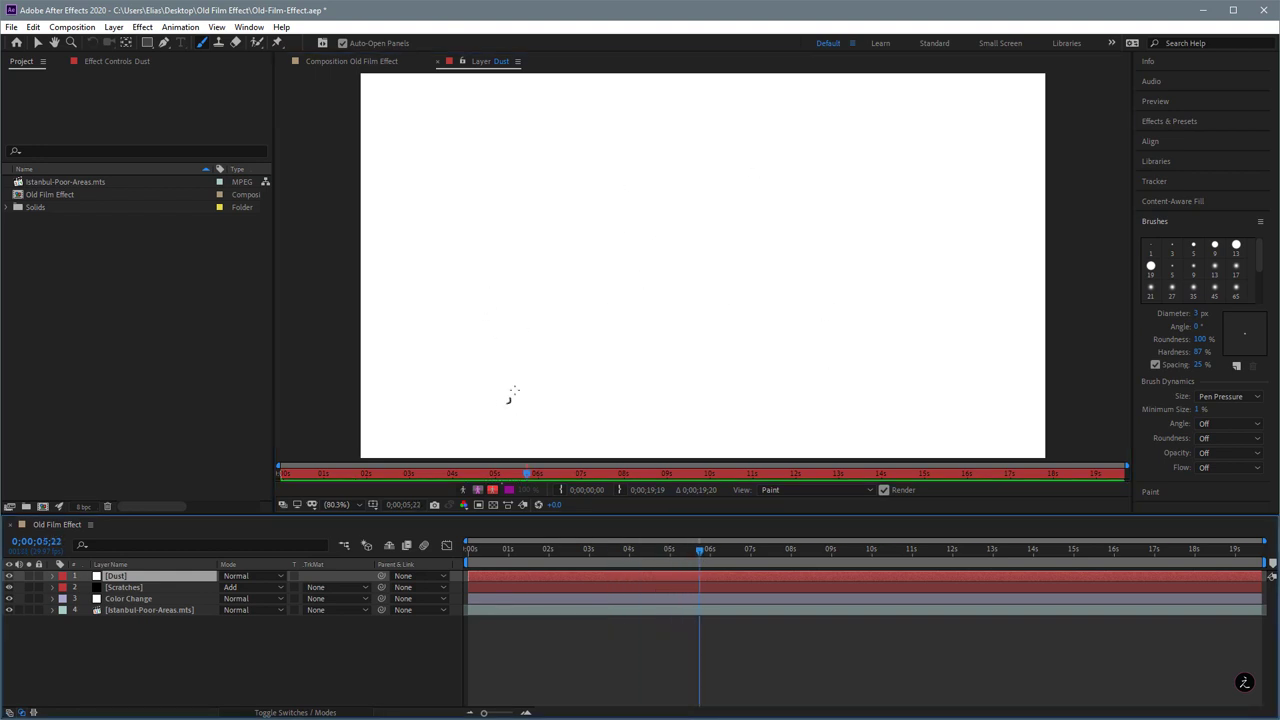
left_click_drag(524, 291, 547, 288)
left_click_drag(750, 208, 735, 216)
left_click_drag(701, 322, 714, 327)
left_click_drag(537, 148, 526, 157)
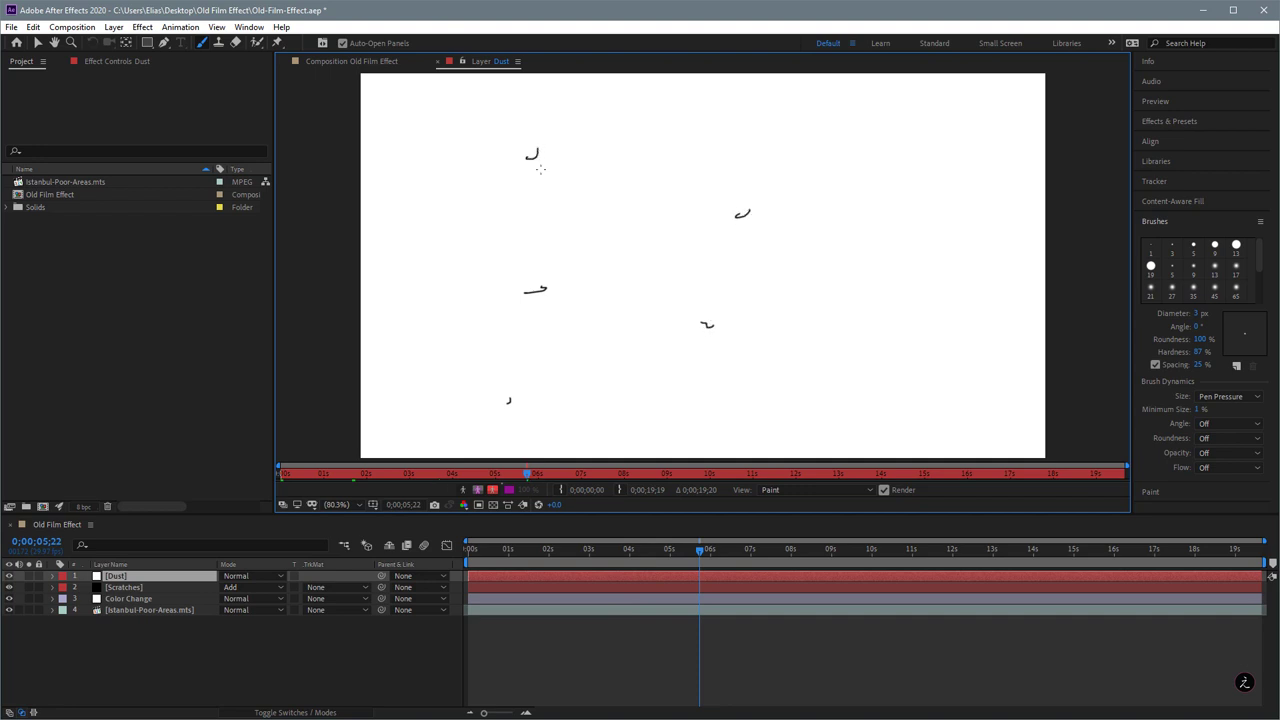
Move to 0;00;07;05 and paint a few scattered dust marks, including flattened loops, on the Dust layer.
left_click_drag(705, 552, 757, 552)
left_click_drag(710, 393, 734, 396)
left_click_drag(584, 253, 620, 258)
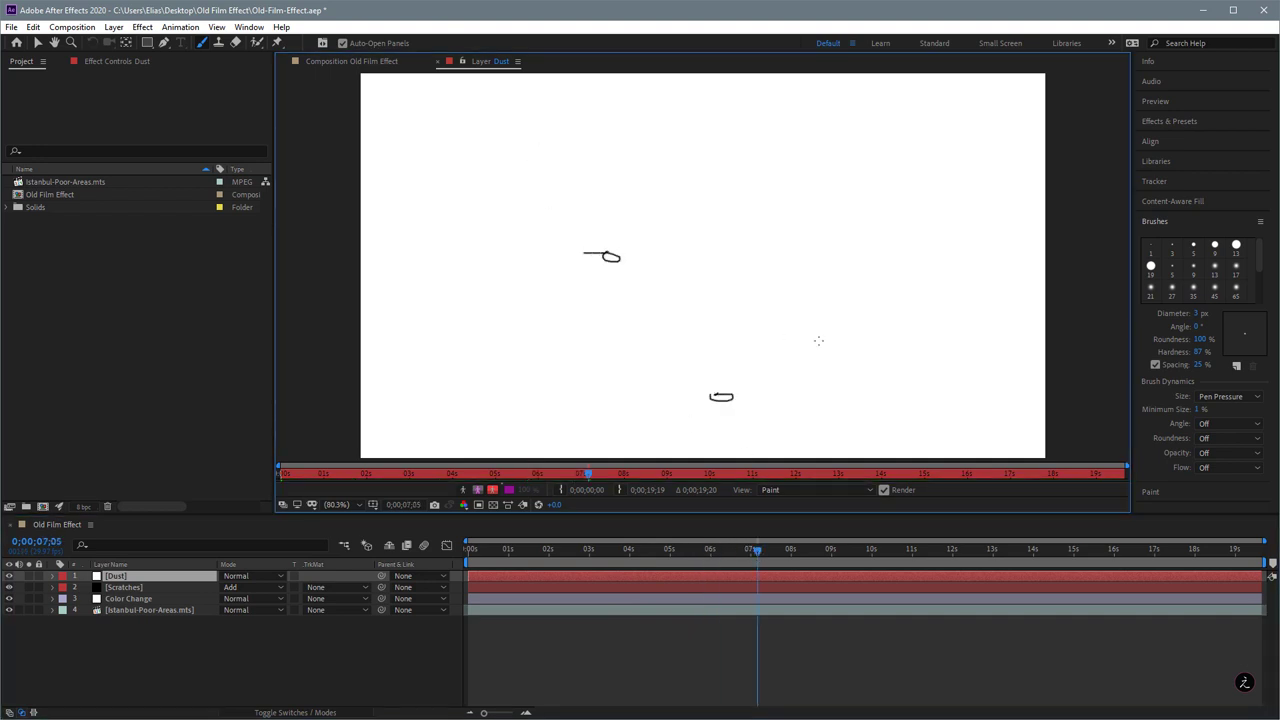
left_click_drag(452, 343, 477, 341)
left_click_drag(618, 397, 615, 385)
Move to 0;00;08;12 and paint small hooks and curls as dust marks spread over the whole Dust layer.
left_click(805, 549)
left_click_drag(482, 157, 487, 176)
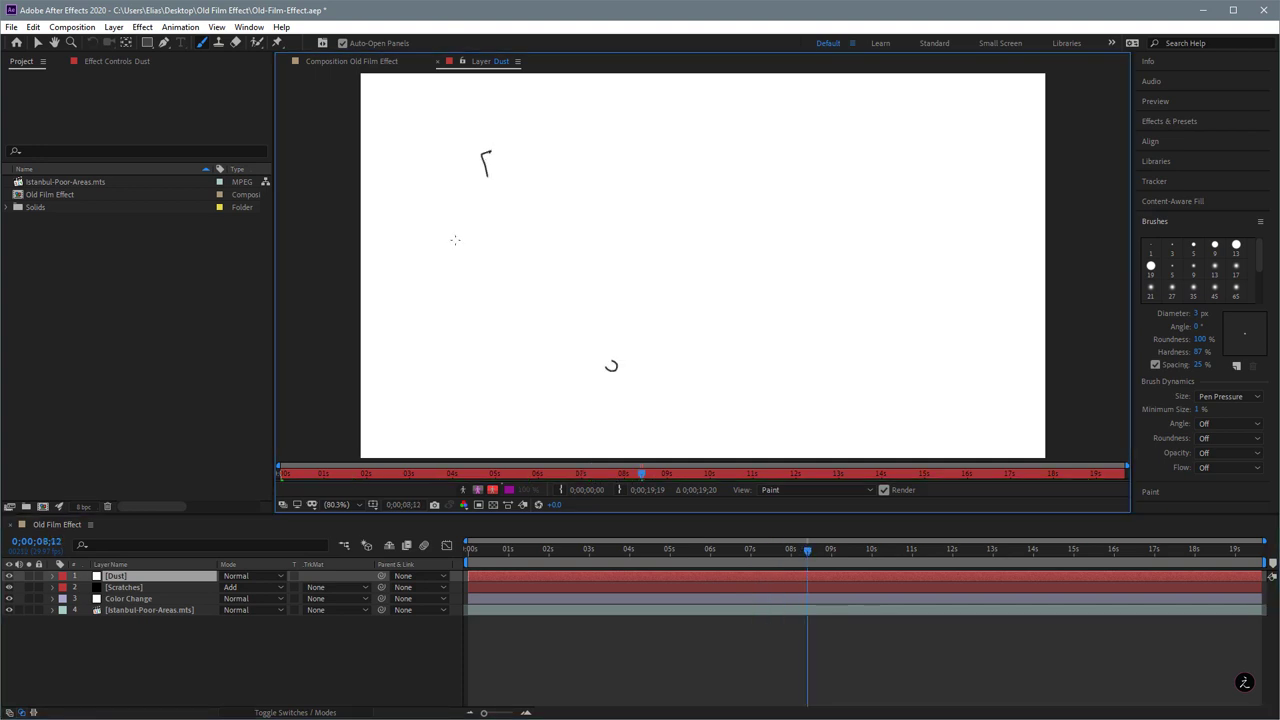
left_click_drag(980, 218, 976, 234)
left_click_drag(877, 92, 848, 102)
left_click_drag(865, 347, 838, 340)
left_click_drag(518, 376, 512, 382)
Move to 0;00;10;05 and paint about eight dust marks, including a short vertical line and a bent stroke, on the Dust layer.
left_click(878, 549)
left_click_drag(392, 111, 392, 138)
left_click_drag(450, 316, 486, 295)
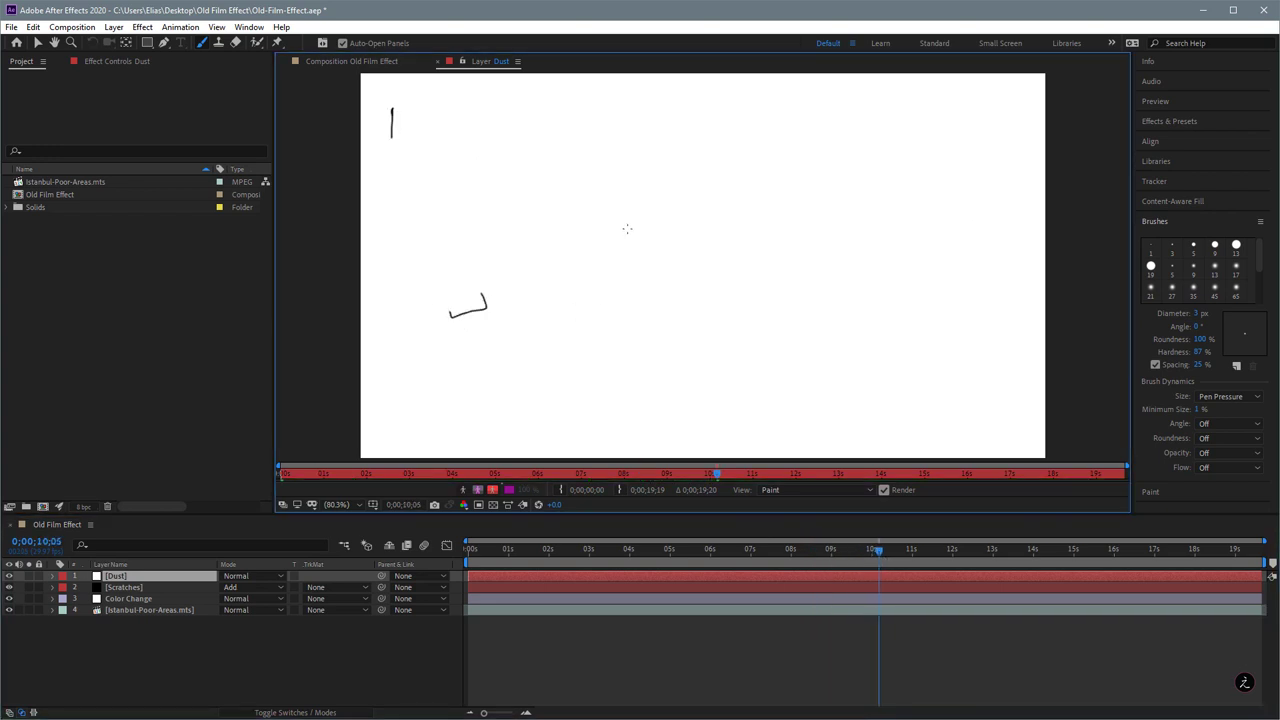
left_click_drag(632, 225, 625, 226)
mouse_move(578, 347)
left_mouse_down()
mouse_move(600, 352)
mouse_move(601, 377)
left_mouse_up()
left_click_drag(562, 134, 544, 139)
left_click_drag(978, 292, 972, 296)
left_click_drag(940, 167, 948, 182)
left_click_drag(801, 362, 785, 366)
Move to 0;00;12;07 and paint about seven small curled dust marks scattered over the Dust layer.
left_click_drag(884, 558, 961, 555)
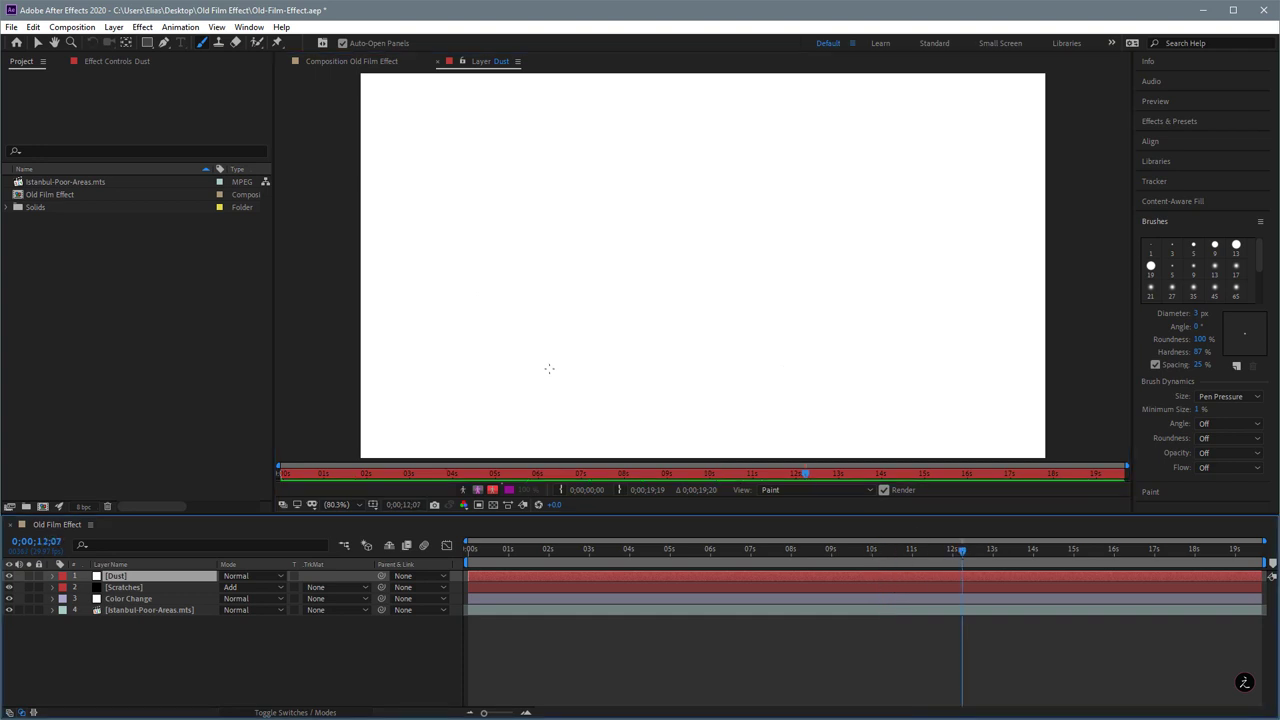
left_click_drag(549, 366, 575, 352)
left_click_drag(770, 244, 773, 258)
left_click_drag(527, 189, 521, 179)
left_click_drag(458, 315, 463, 308)
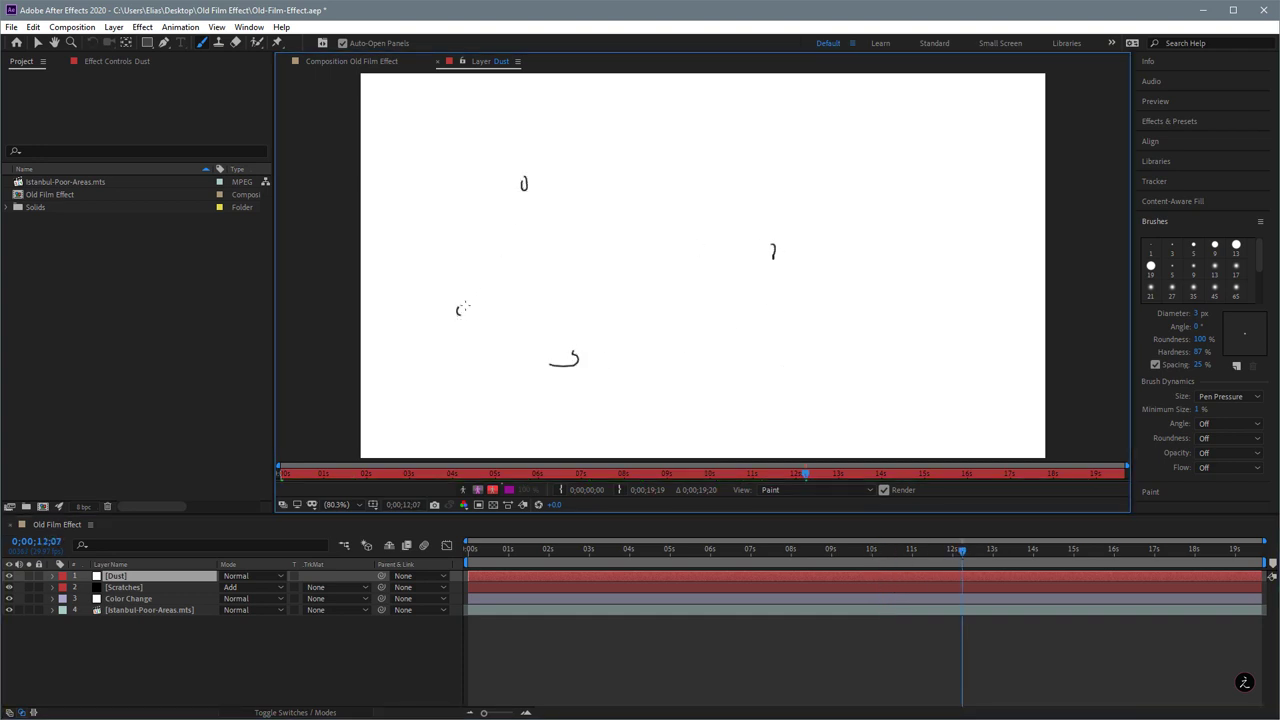
left_click_drag(735, 257, 740, 268)
left_click_drag(791, 146, 768, 140)
left_click_drag(938, 287, 946, 294)
Move to 0;00;13;27 and paint about six dust marks, including a longer shallow curve, on the Dust layer.
left_click_drag(964, 552, 1030, 551)
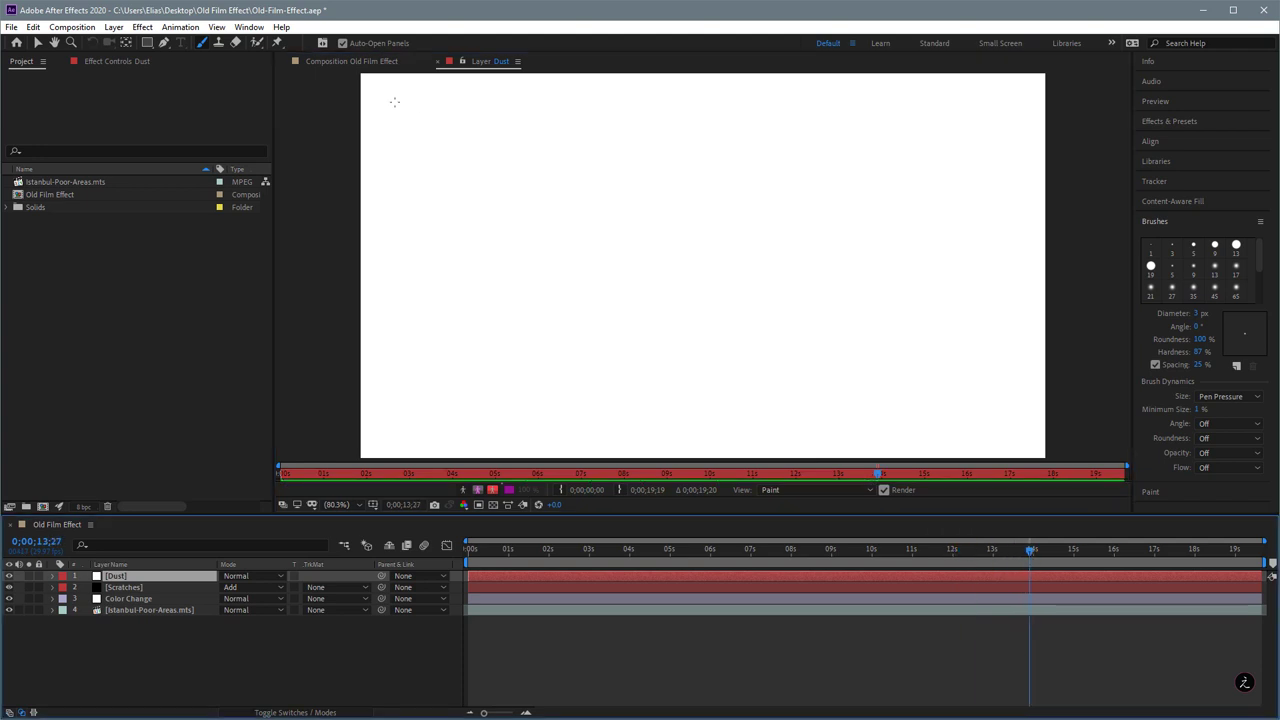
left_click_drag(394, 101, 395, 104)
left_click_drag(416, 316, 484, 323)
left_click_drag(598, 210, 613, 221)
left_click_drag(582, 341, 617, 331)
left_click_drag(830, 193, 846, 211)
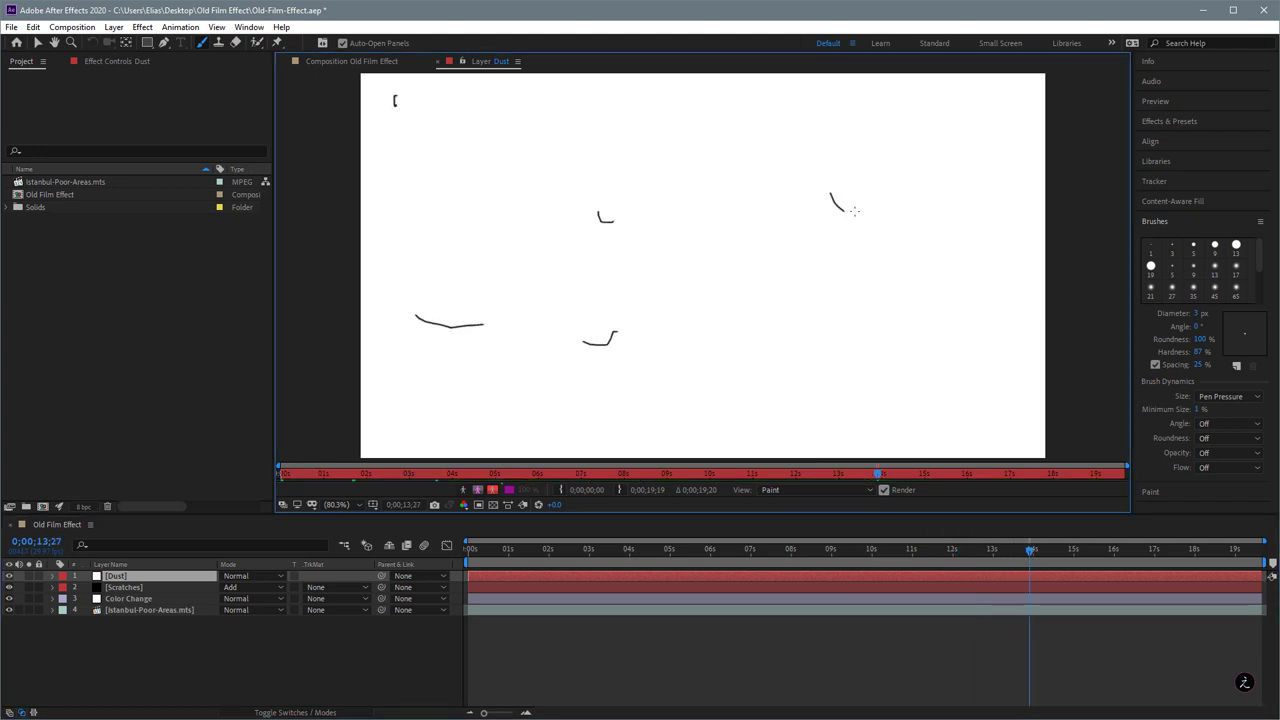
left_click_drag(856, 335, 858, 343)
Move to 0;00;15;19 and paint about six small squiggly dust marks scattered over the Dust layer.
left_click_drag(1030, 549, 1100, 550)
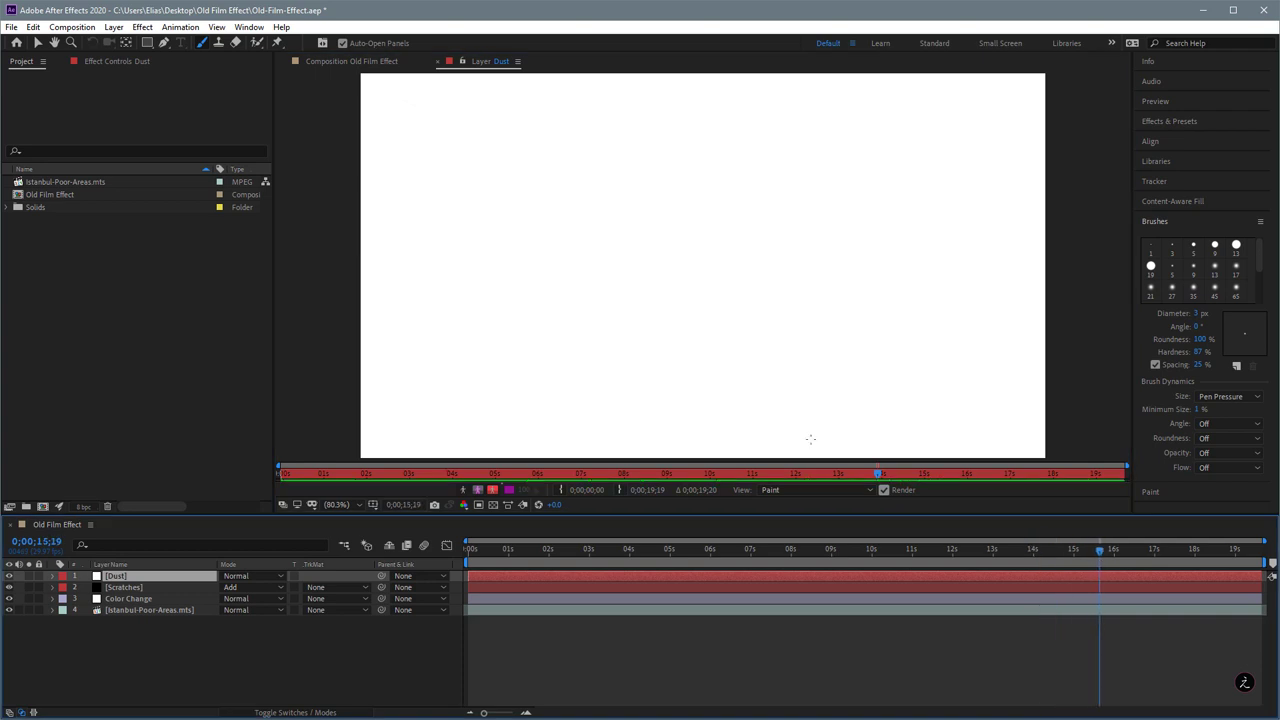
left_click_drag(463, 397, 481, 391)
left_click_drag(546, 219, 548, 231)
left_click_drag(662, 337, 687, 335)
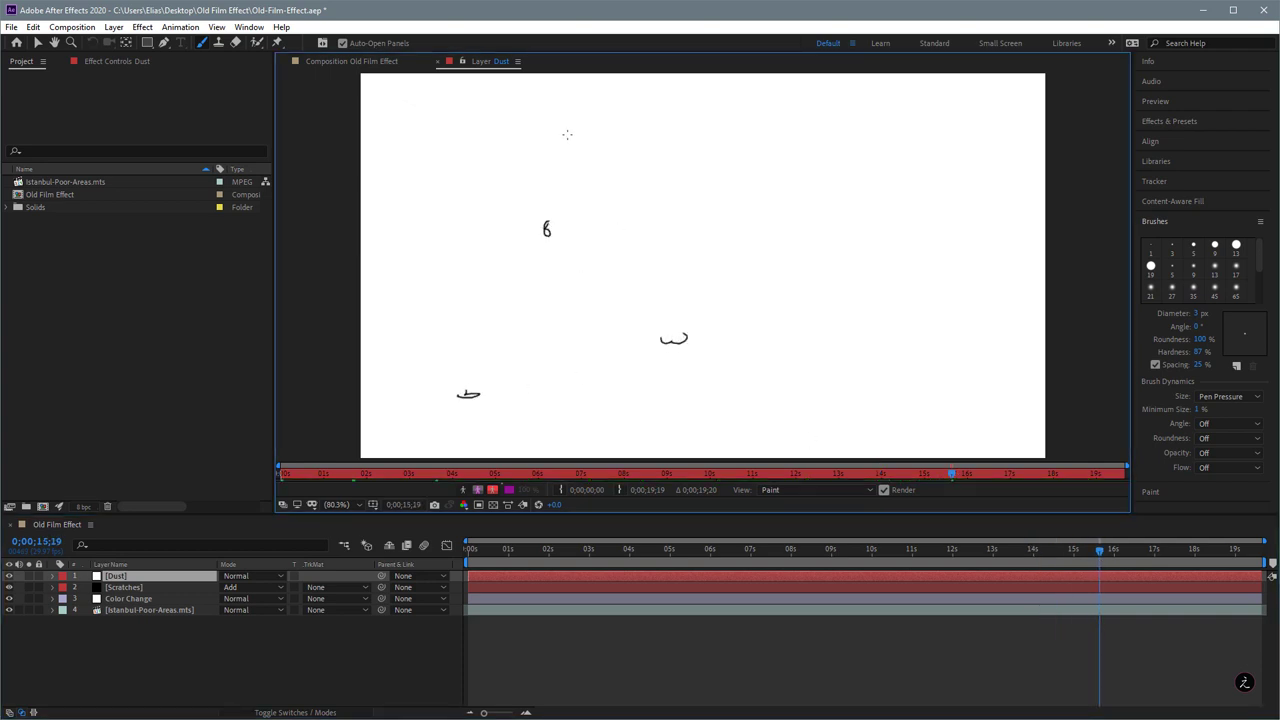
left_click_drag(494, 121, 437, 130)
left_click_drag(923, 213, 948, 206)
left_click_drag(806, 263, 808, 257)
Move to 0;00;17;00 and paint about seven short dashes and curves as dust on the Dust layer.
left_click_drag(1108, 549, 1155, 549)
left_click_drag(510, 418, 511, 418)
left_click_drag(512, 229, 525, 226)
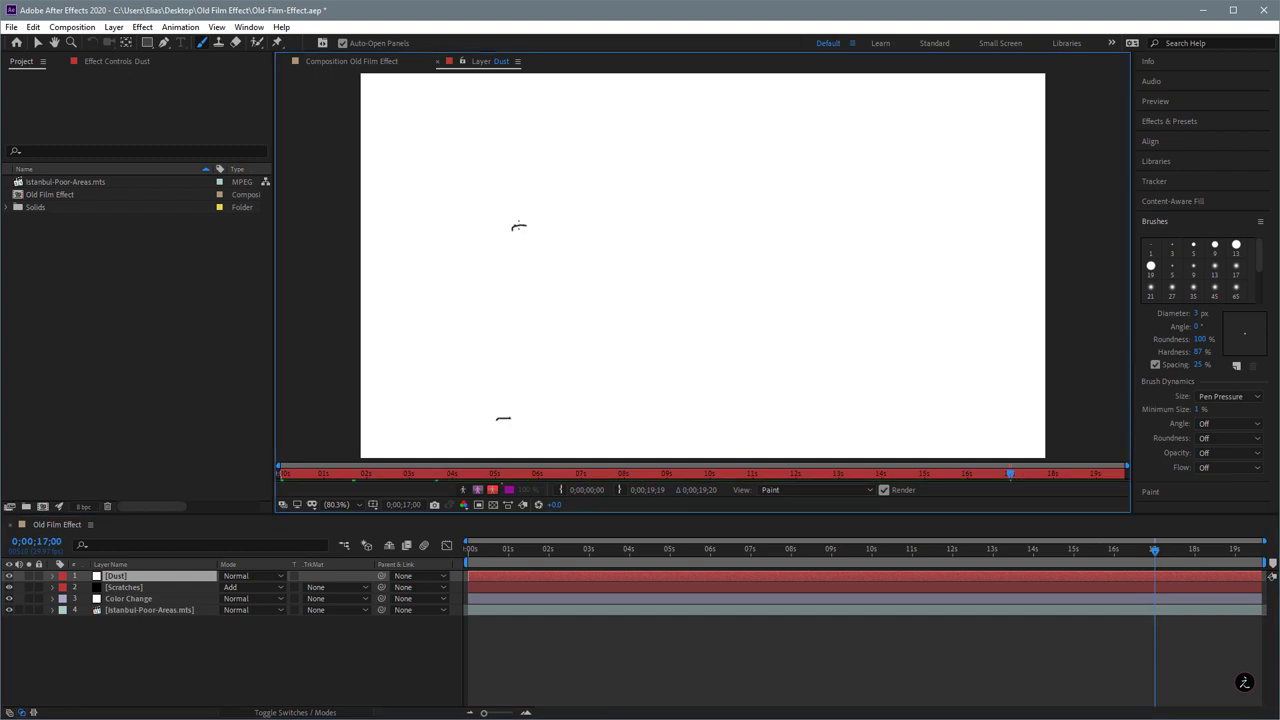
left_click_drag(721, 186, 721, 198)
left_click_drag(604, 295, 636, 296)
left_click_drag(583, 192, 597, 186)
left_click_drag(918, 333, 942, 342)
left_click_drag(897, 209, 906, 210)
Move to 0;00;18;28 and paint the last scattered set of small dust marks on the Dust layer.
left_click_drag(1172, 549, 1234, 549)
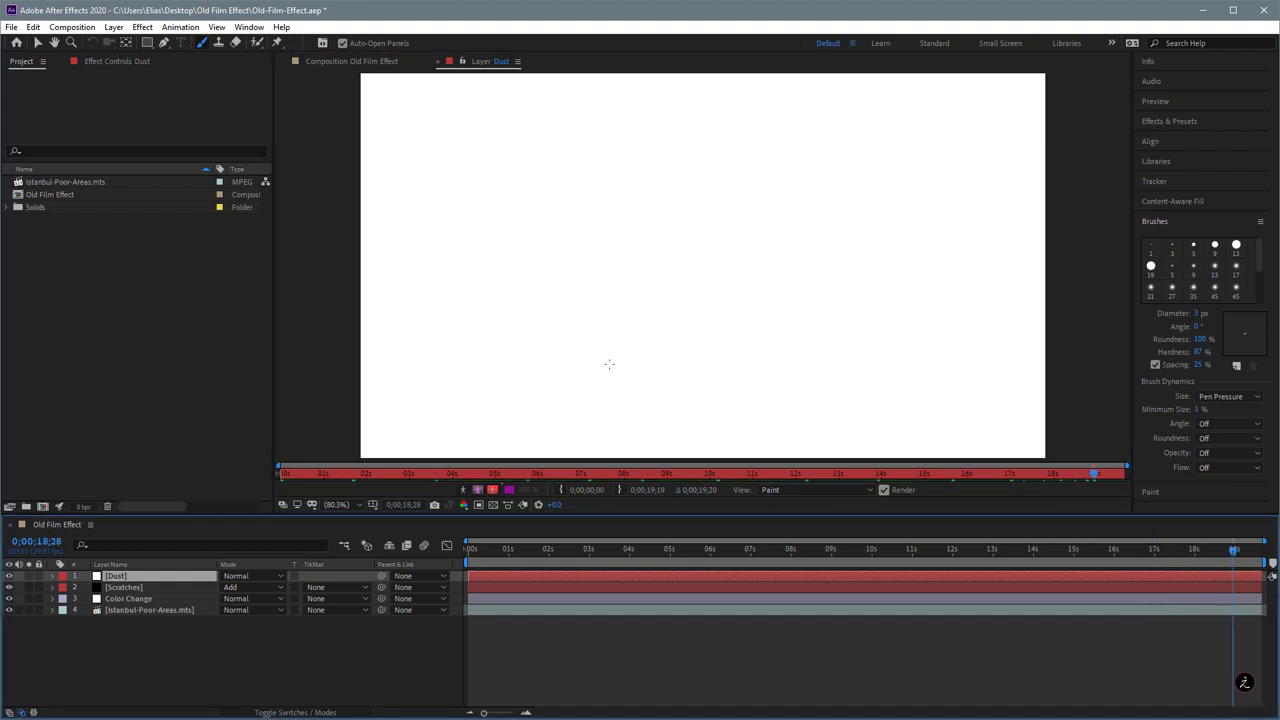
left_click_drag(561, 369, 582, 372)
left_click_drag(723, 322, 718, 327)
left_click_drag(801, 207, 806, 214)
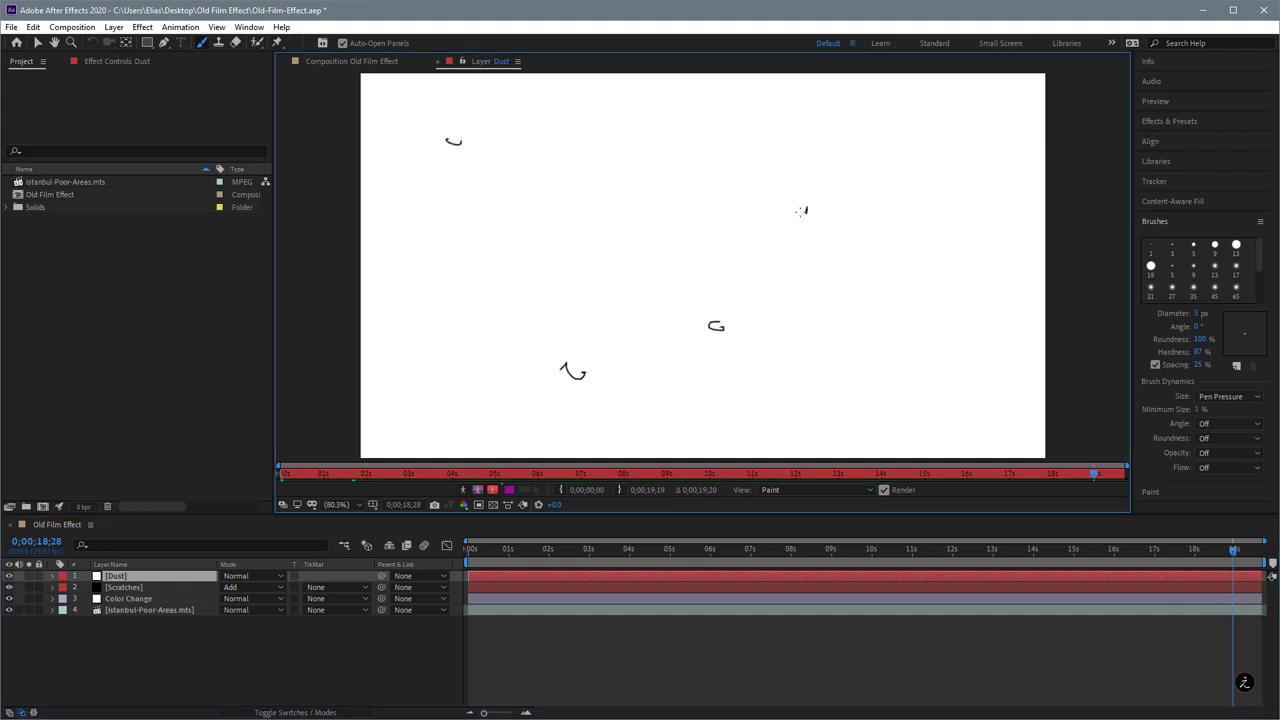
left_click_drag(525, 243, 557, 242)
left_click_drag(839, 328, 862, 323)
left_click_drag(672, 270, 674, 277)
left_click_drag(447, 358, 413, 335)
Return to the first frame, enable Paint on Transparent for the Dust layer and show the Old Film Effect composition.
mouse_move(1232, 553)
left_mouse_down()
mouse_move(944, 569)
mouse_move(410, 558)
left_mouse_up()
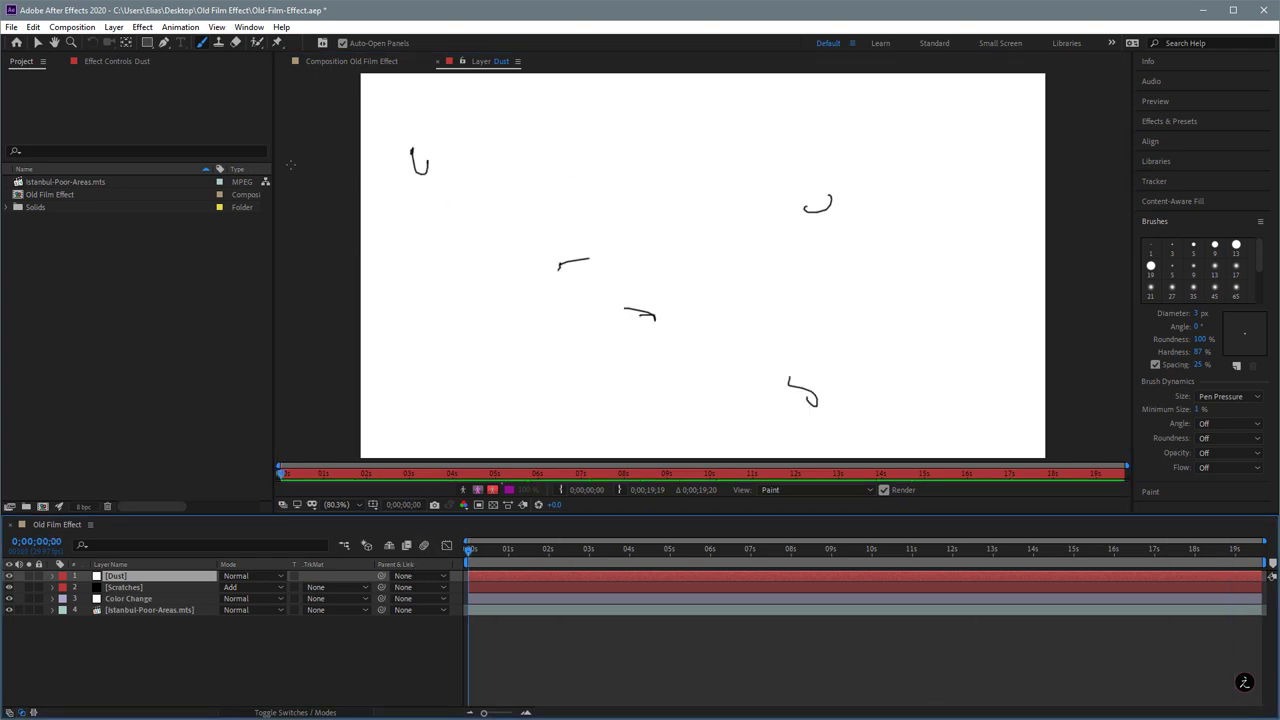
left_click(114, 62)
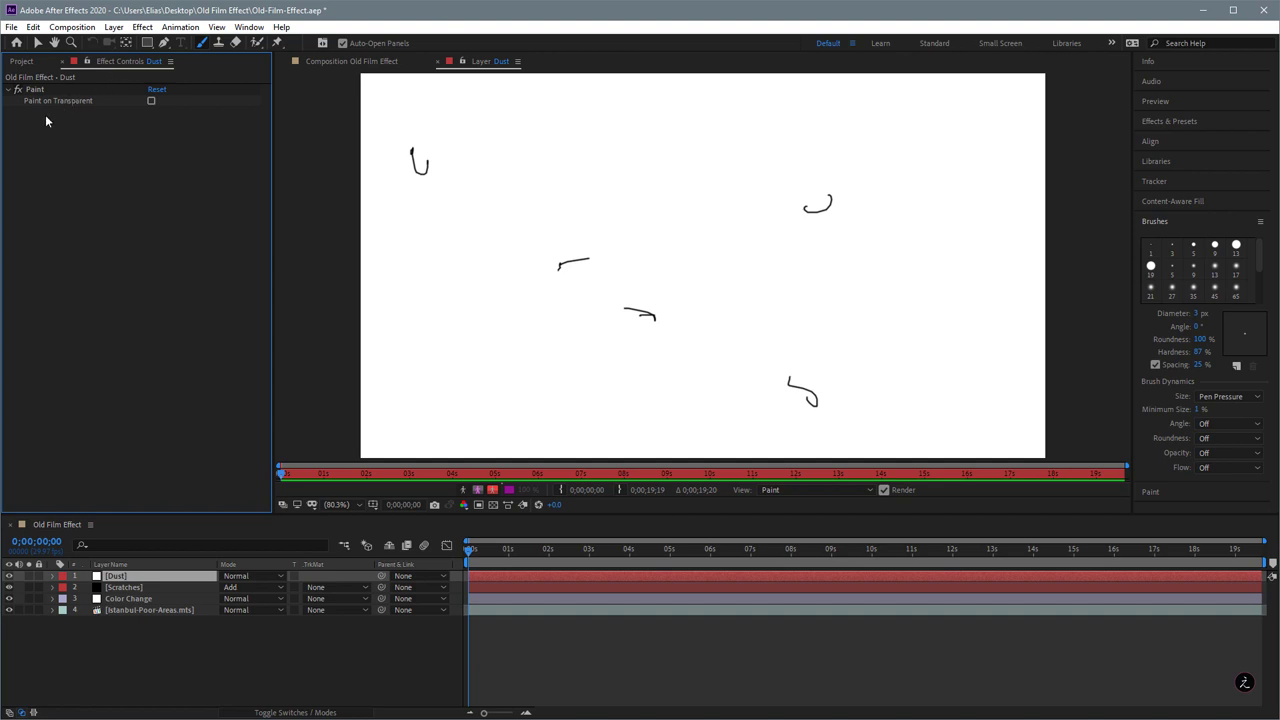
left_click(151, 101)
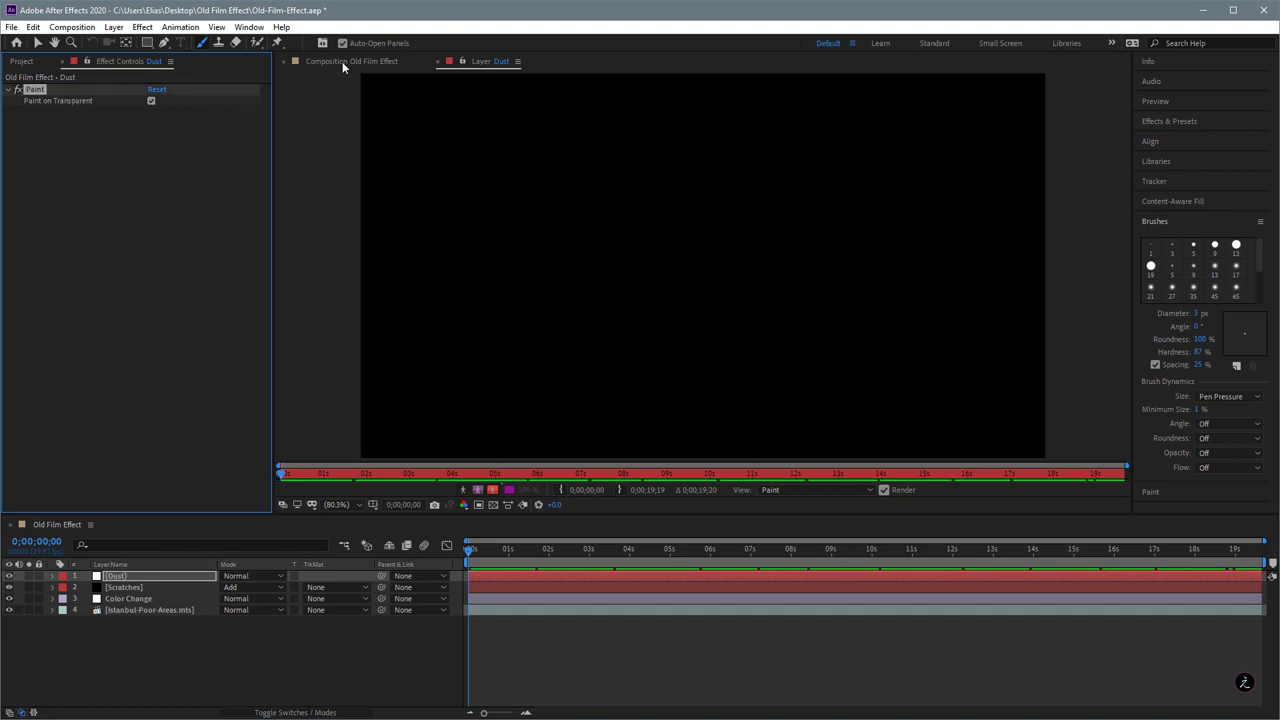
left_click(343, 62)
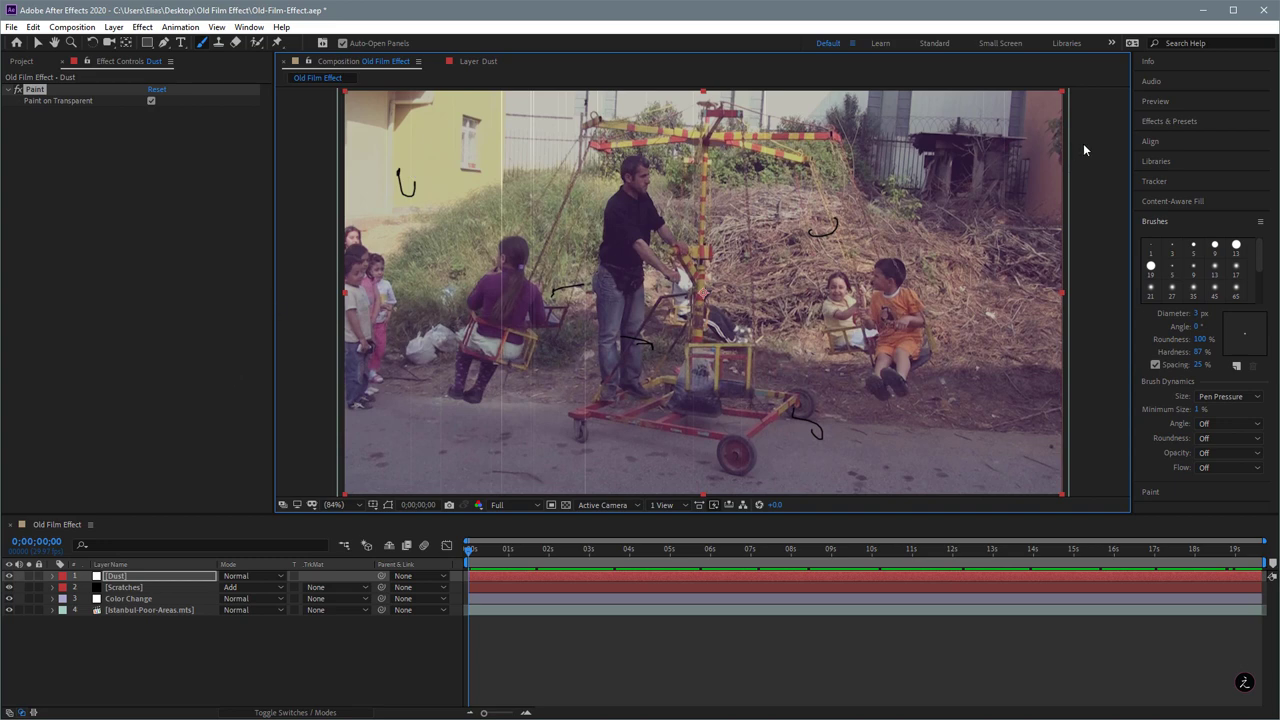
Find the Camera Lens Blur effect, apply it to the Dust layer and switch to the Selection tool.
left_click(1212, 121)
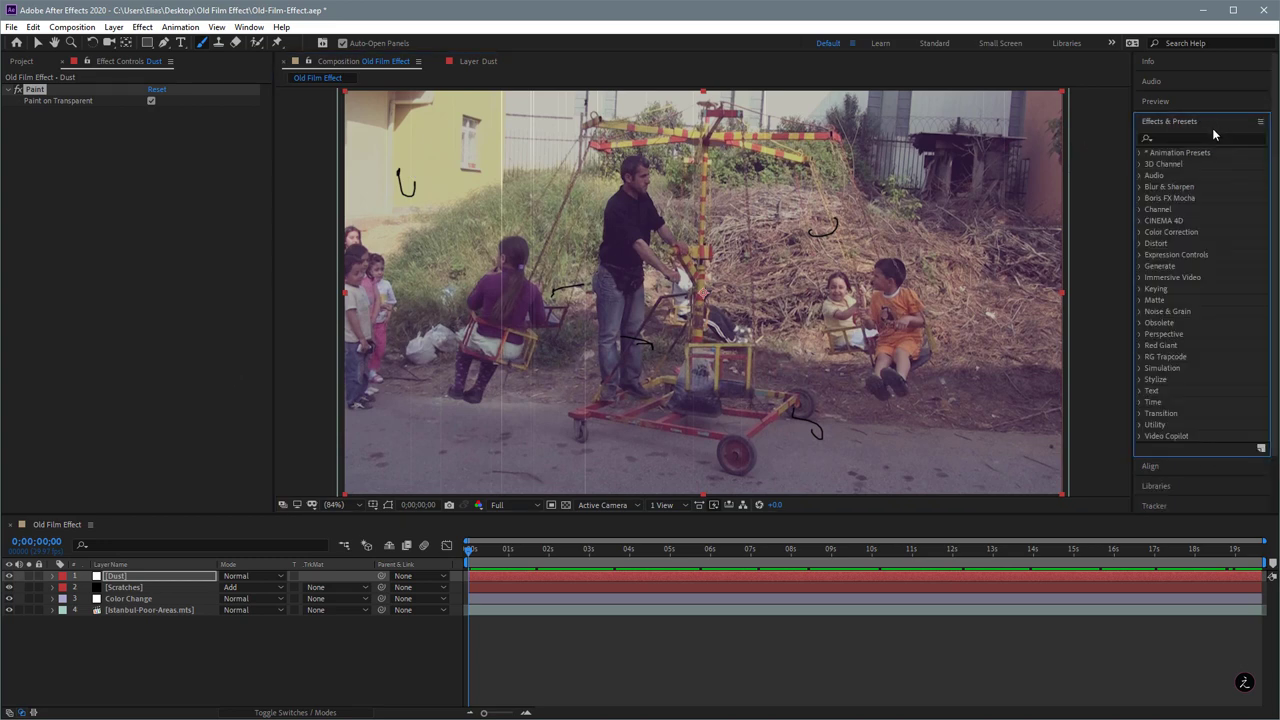
left_click(1207, 137)
type("came")
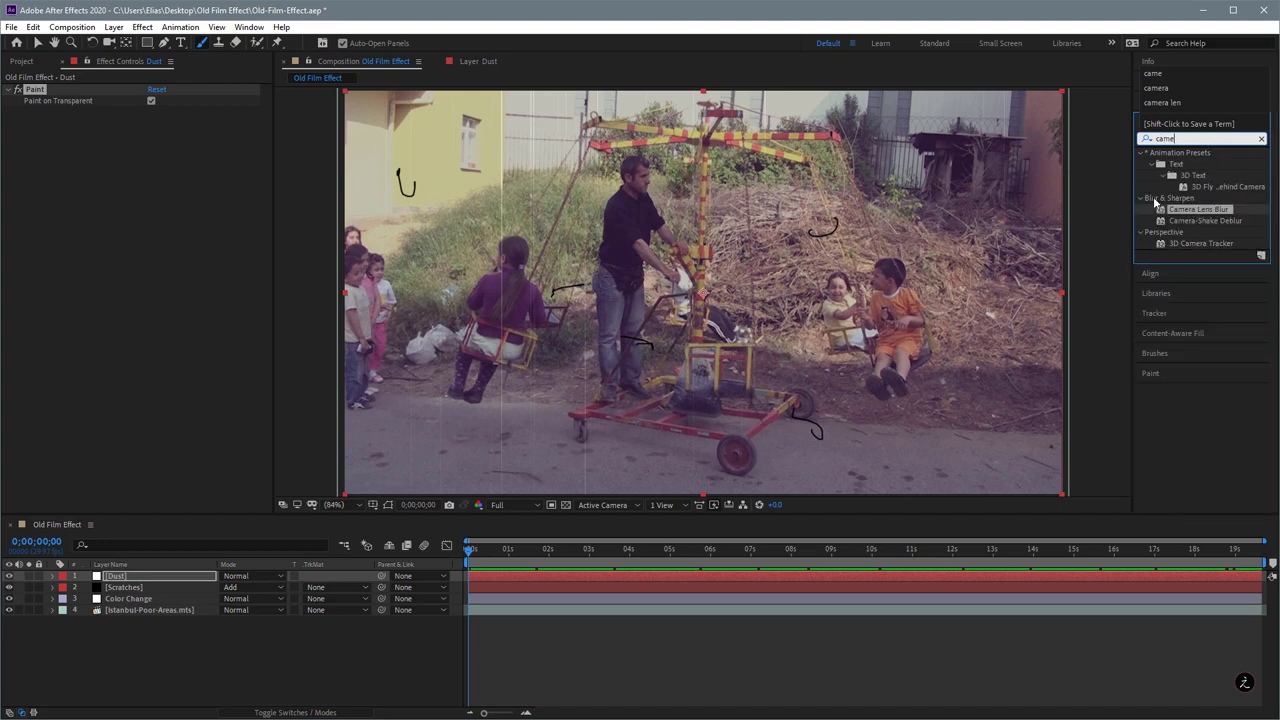
left_click(1173, 207)
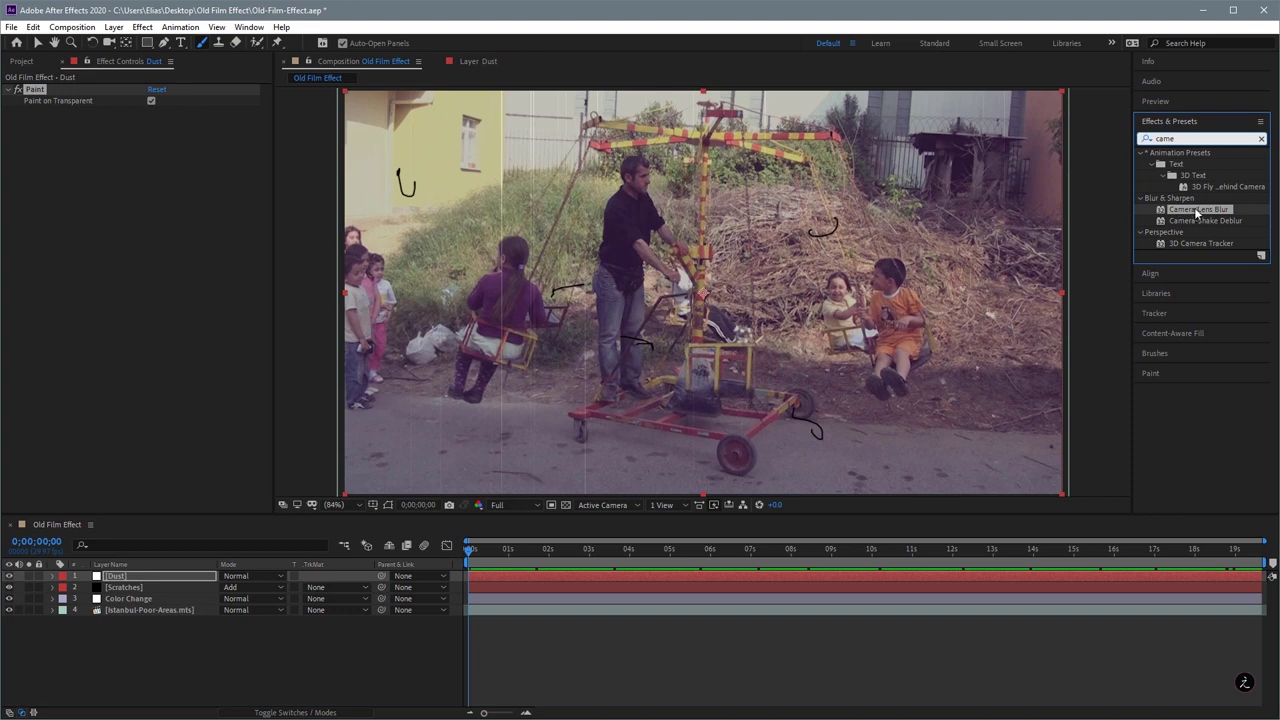
double_click(1173, 212)
key("v")
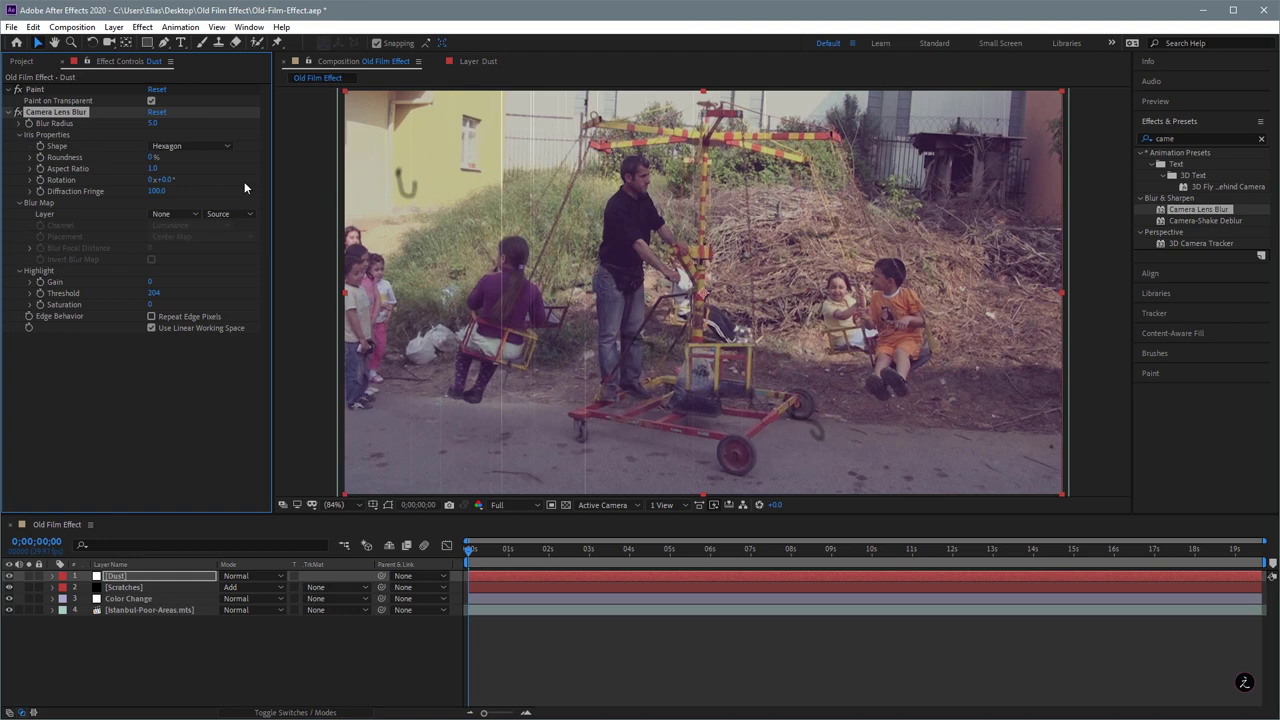
Set the Dust layer's Camera Lens Blur radius to 2.3 and preview the composition.
left_click(153, 123)
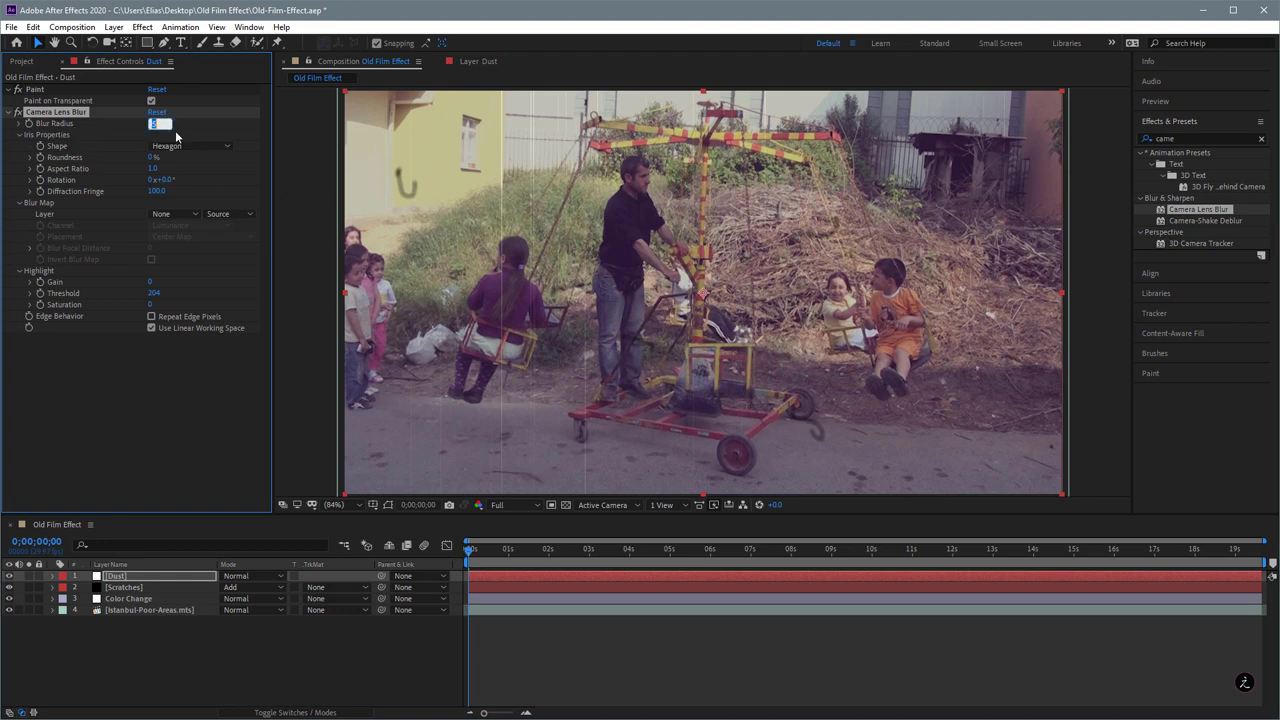
type("2")
left_click(182, 395)
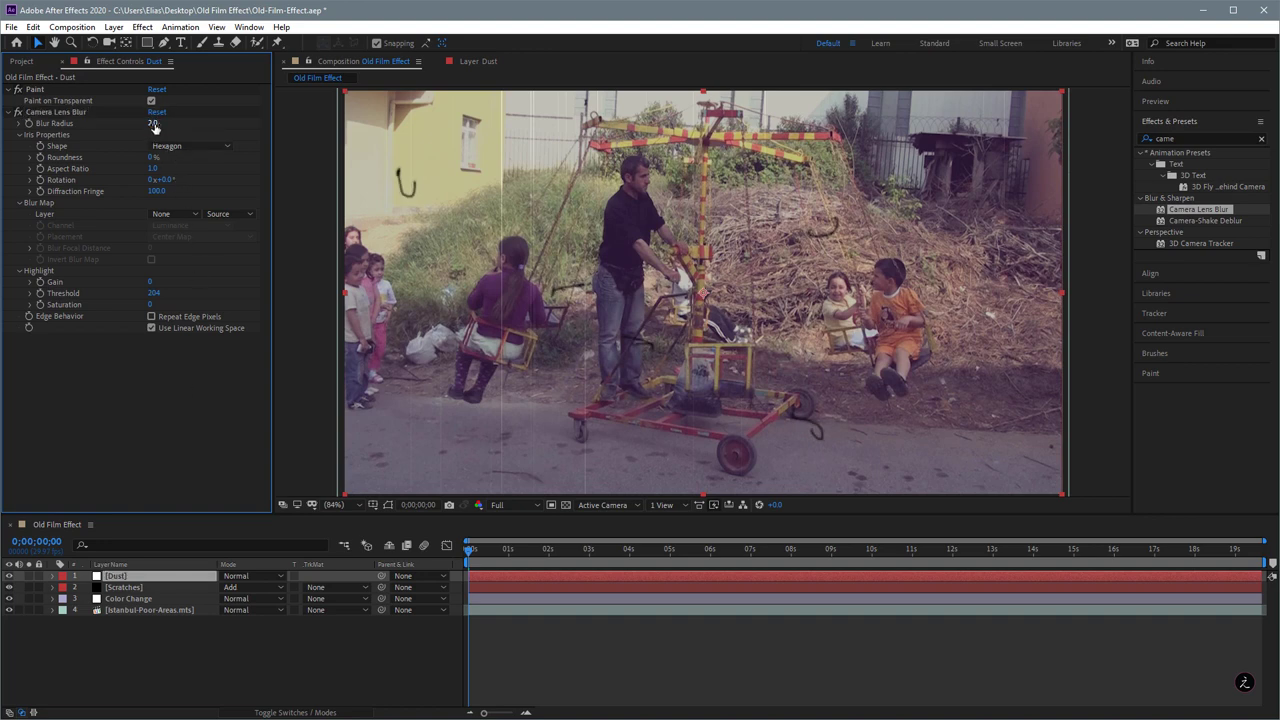
left_click(155, 123)
type("2.3")
left_click(182, 436)
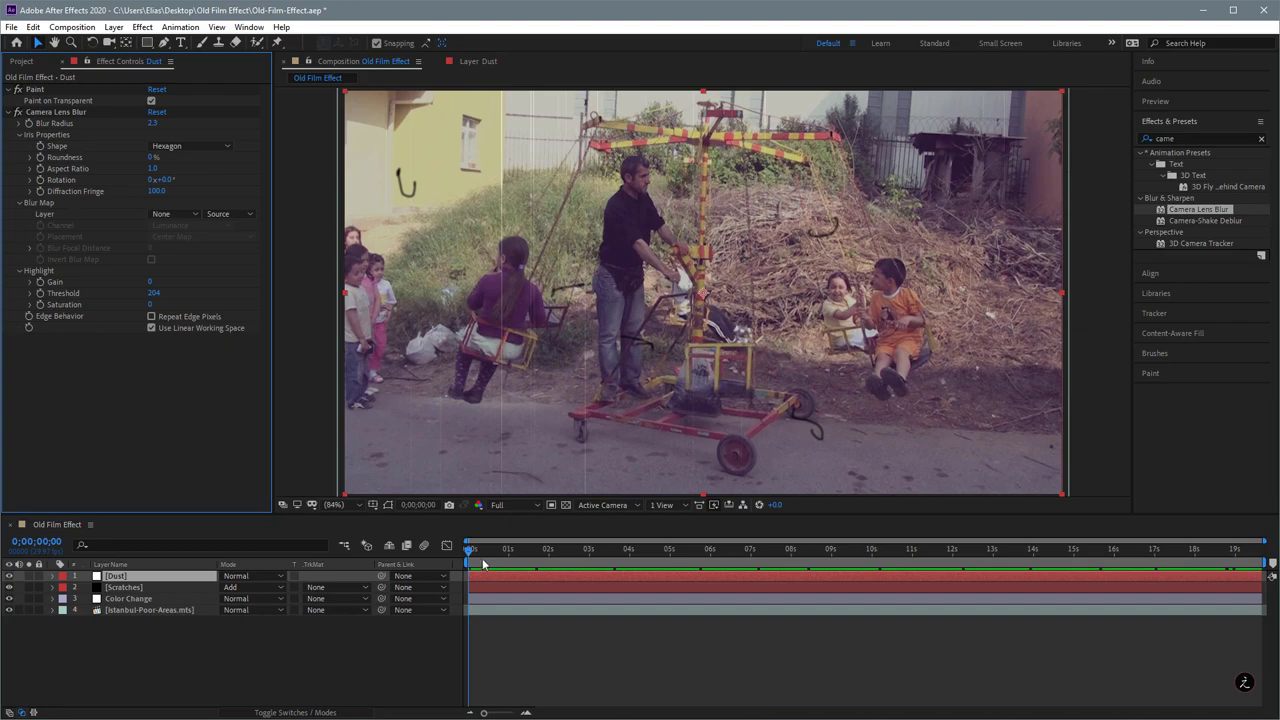
key("space")
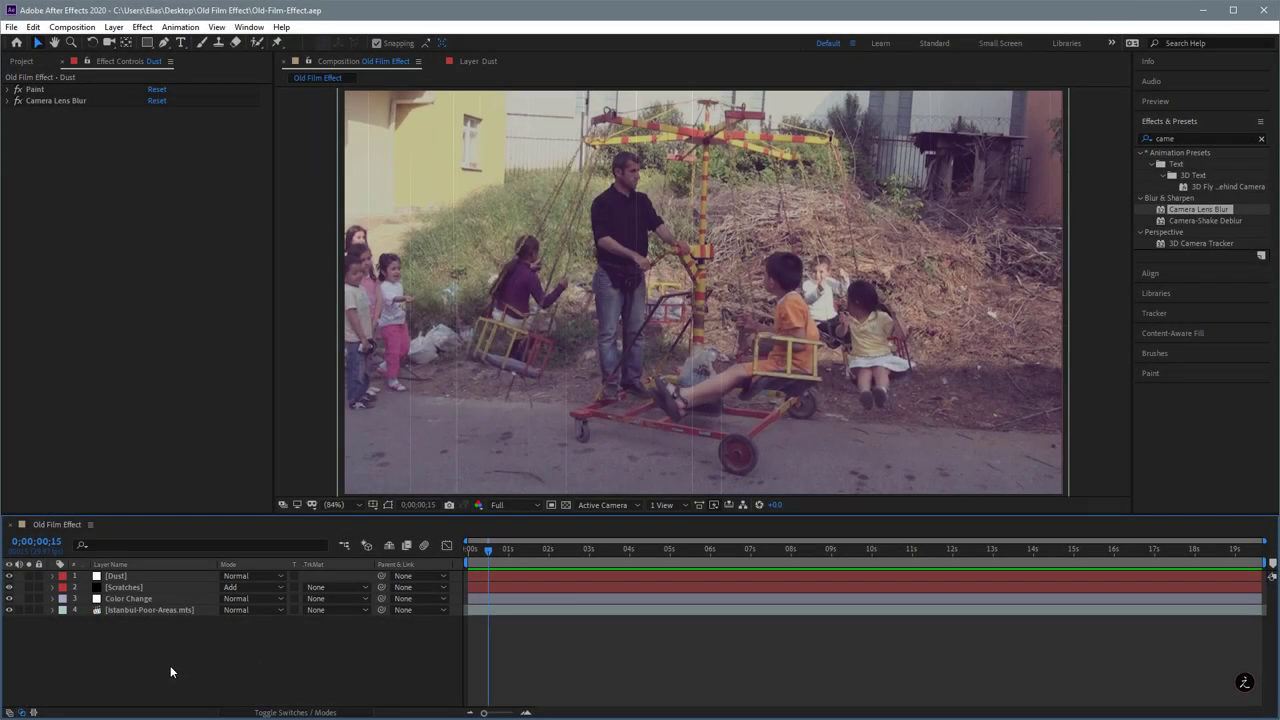
Apply the Add Grain effect to the Istanbul-Poor-Areas.mts layer and set its Viewing Mode to Final Output.
left_click(152, 609)
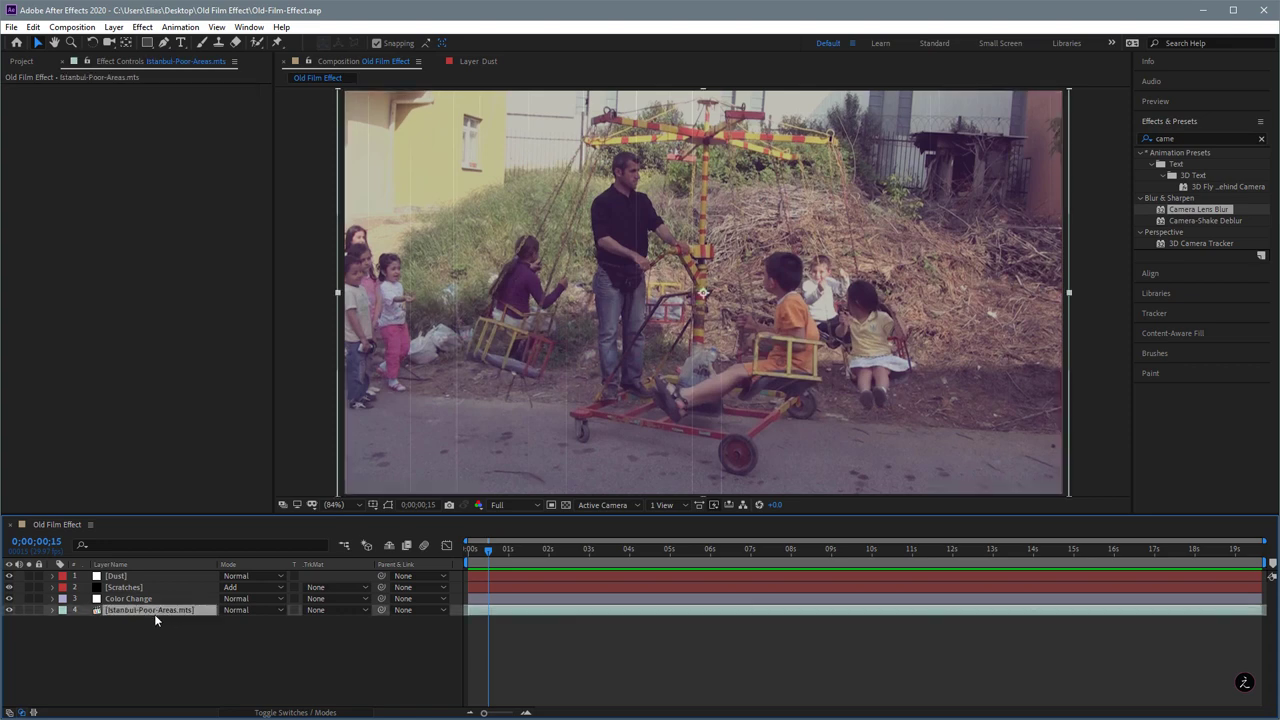
left_click(143, 27)
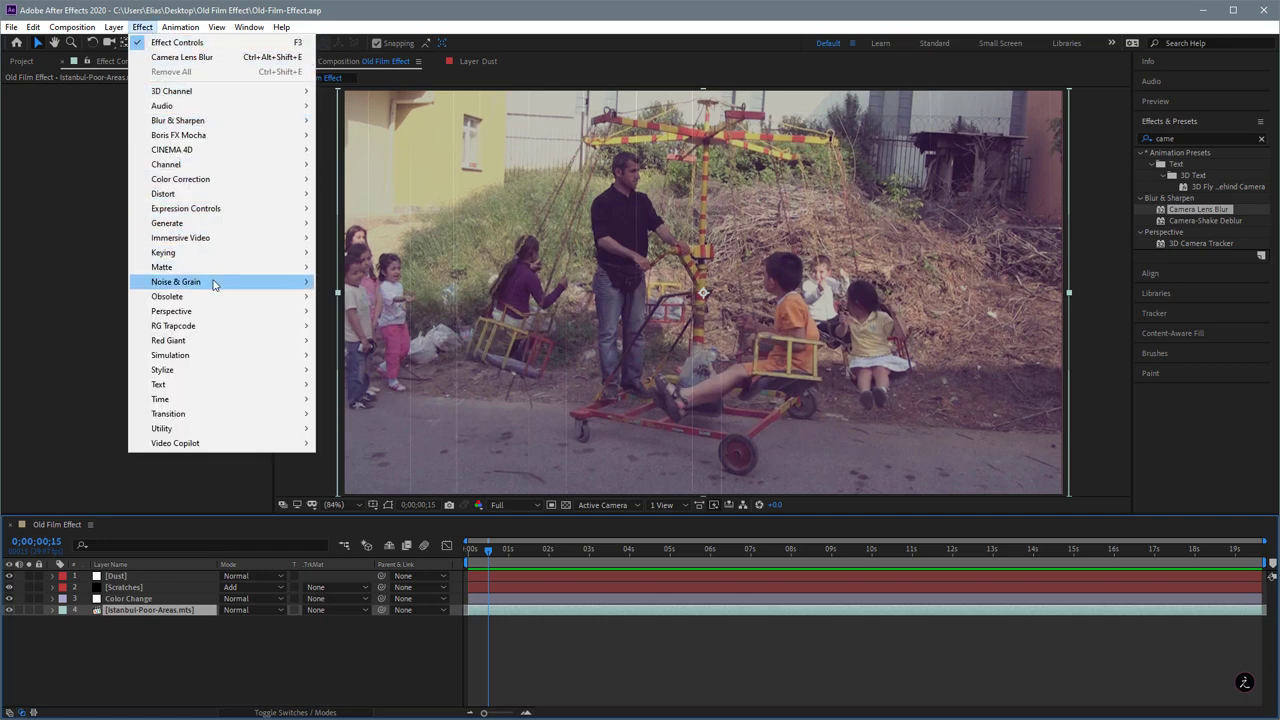
mouse_move(213, 285)
left_click(399, 285)
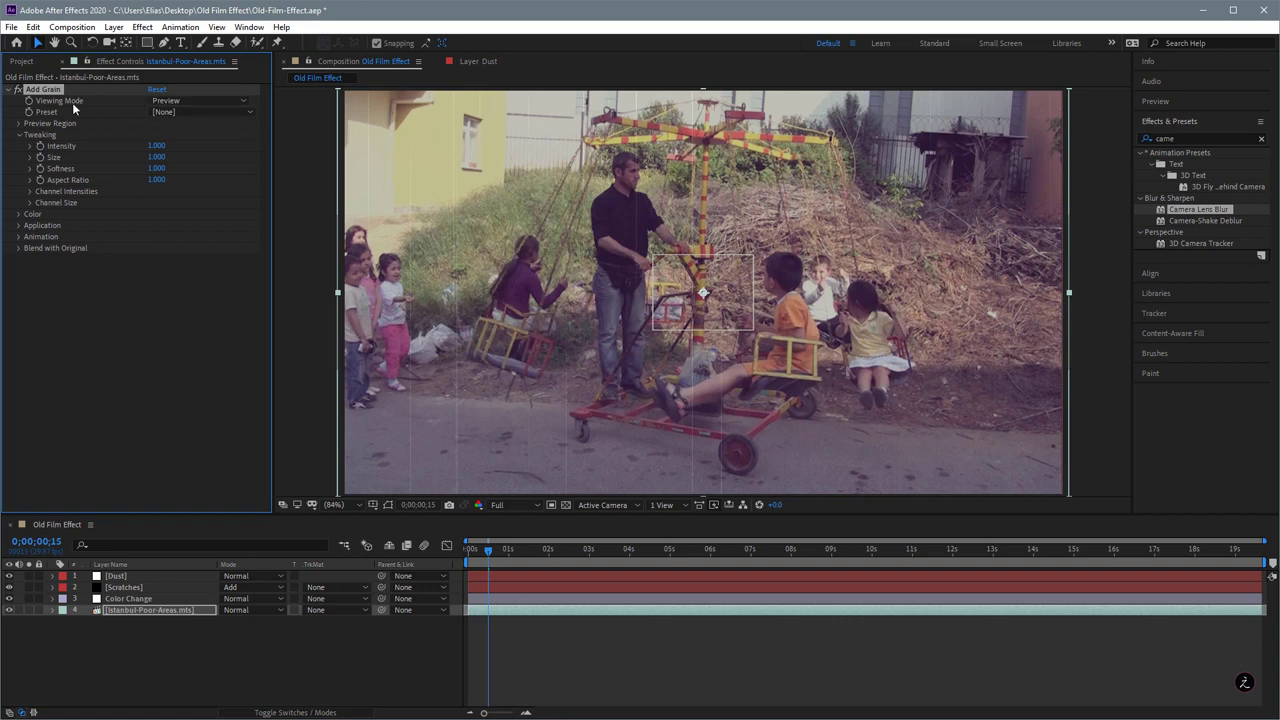
left_click(232, 101)
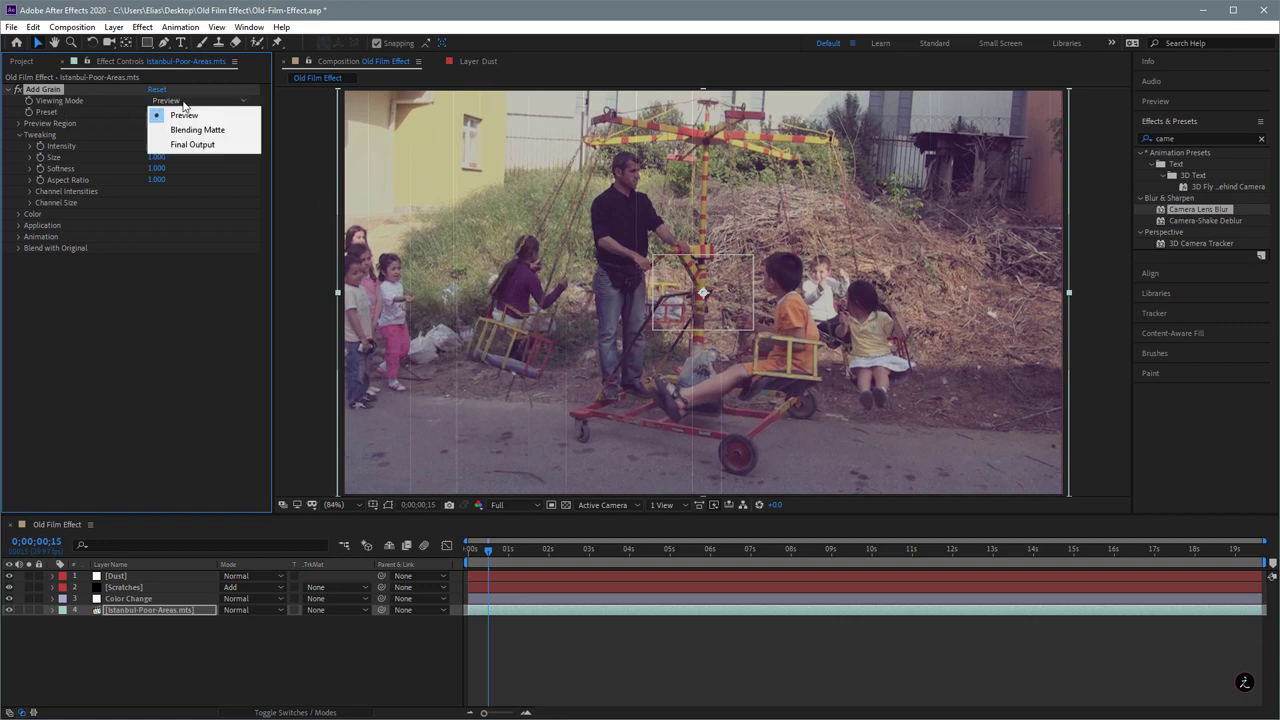
left_click(236, 145)
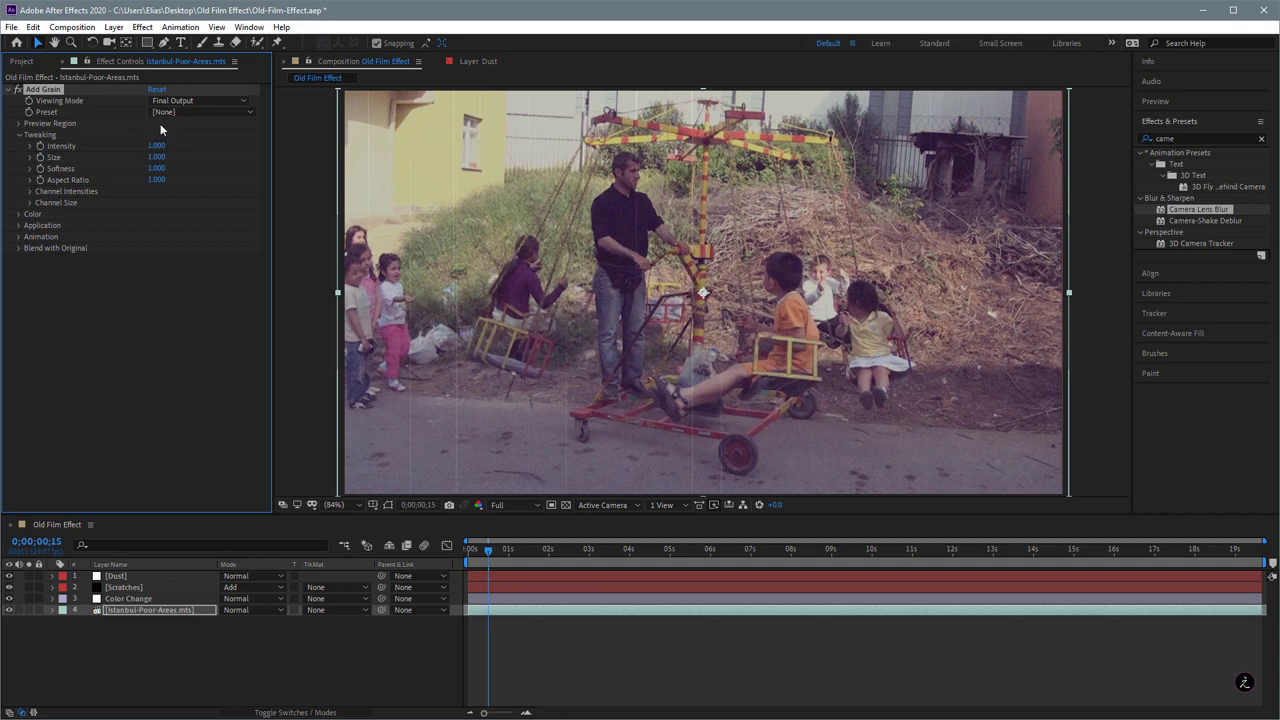
Set Add Grain to the Kodak Expression 500T (5284) preset with Intensity 1.4 and Size 1.2.
left_click(237, 112)
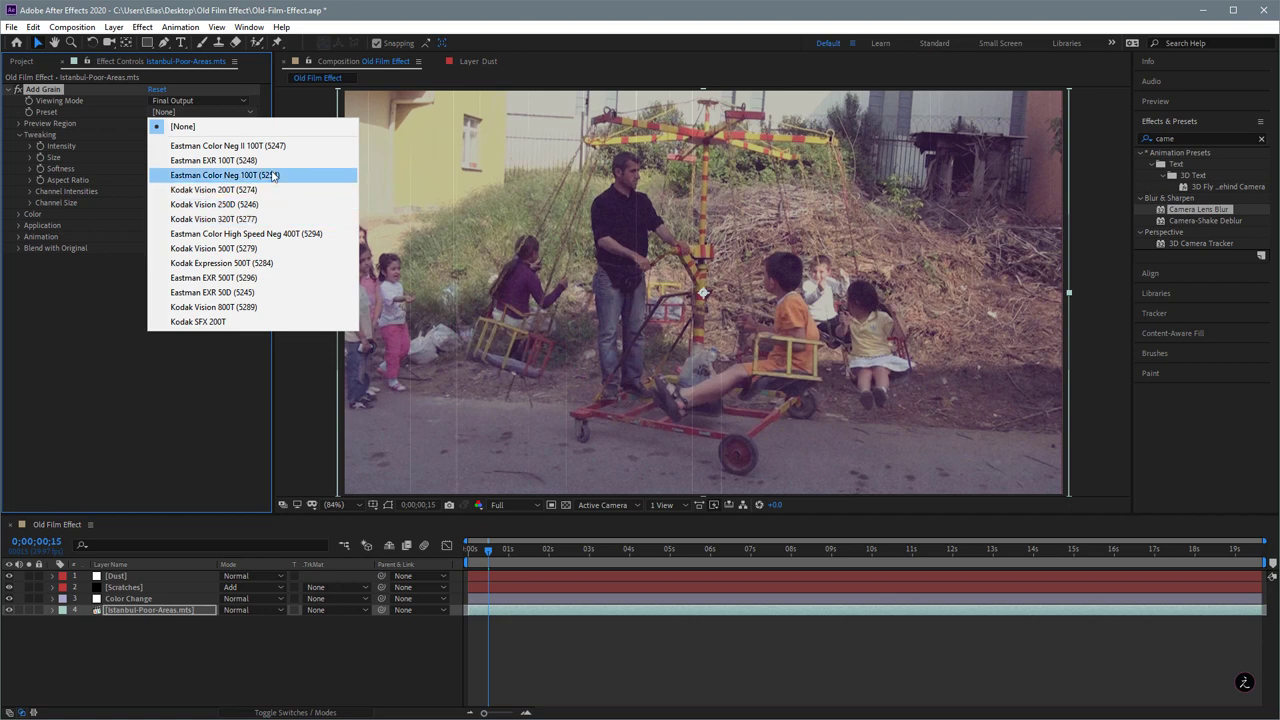
left_click(294, 266)
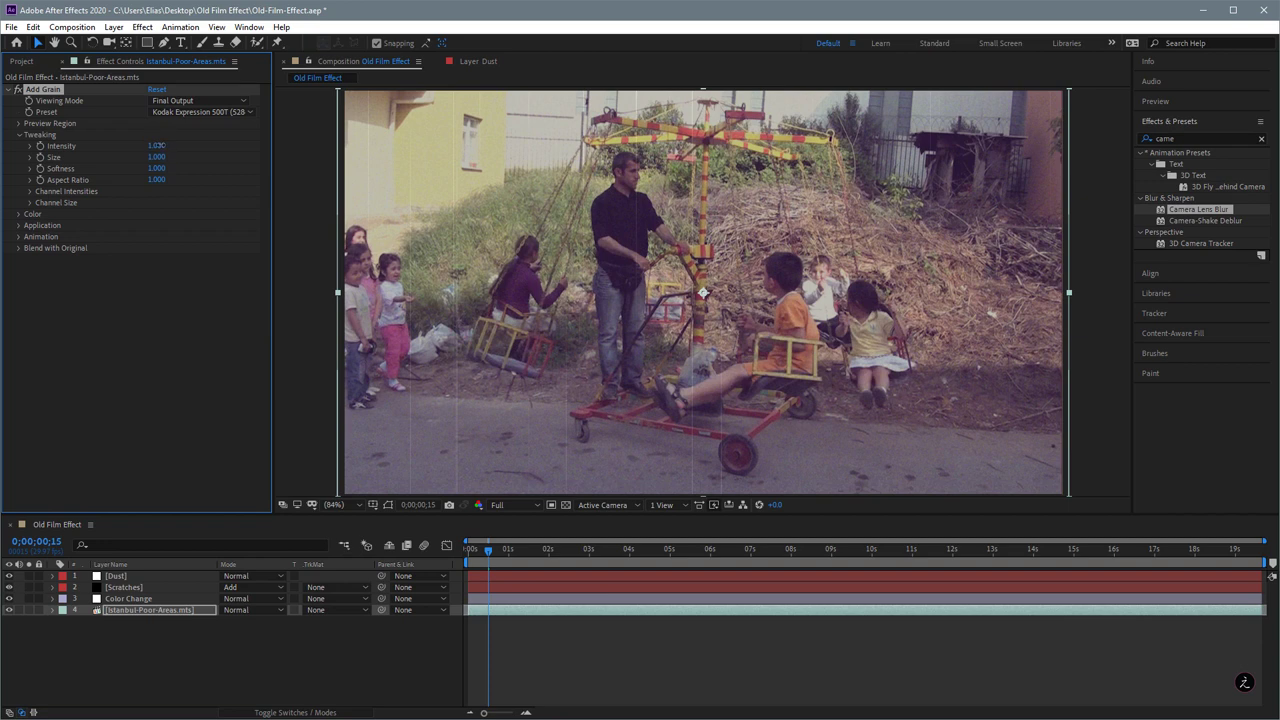
left_click_drag(162, 145, 158, 145)
left_click_drag(160, 157, 162, 157)
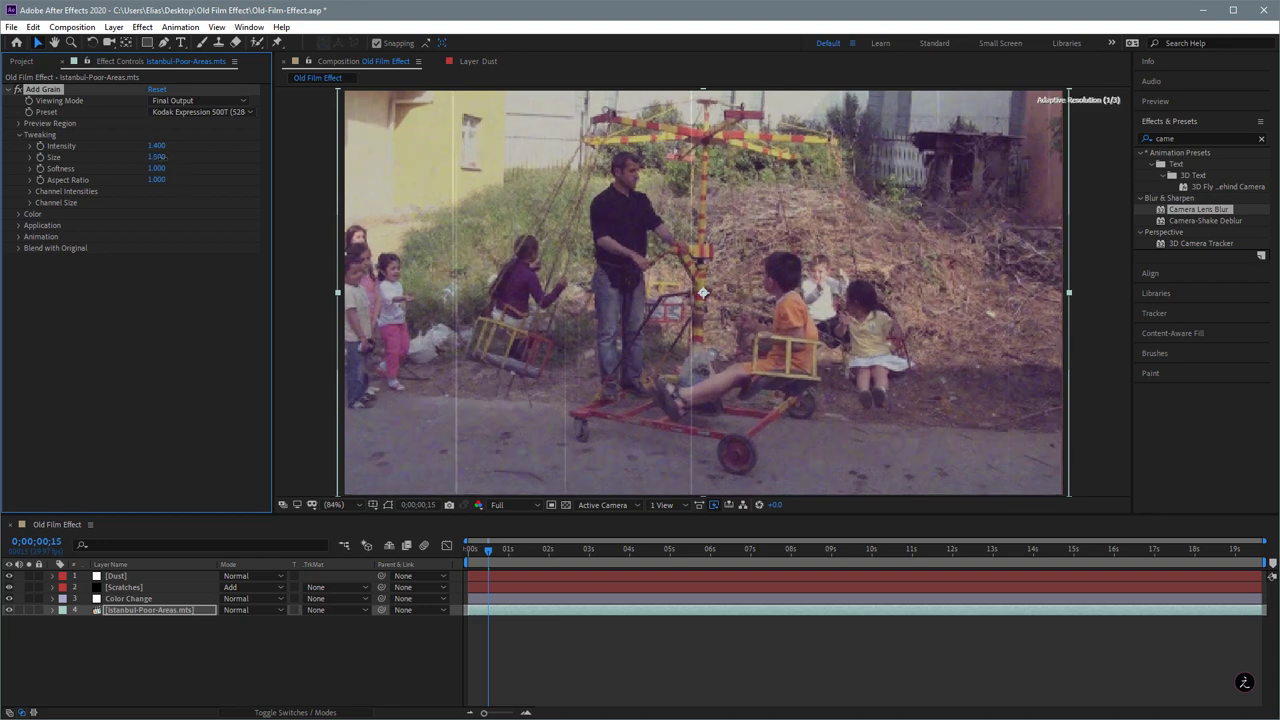
key("Return")
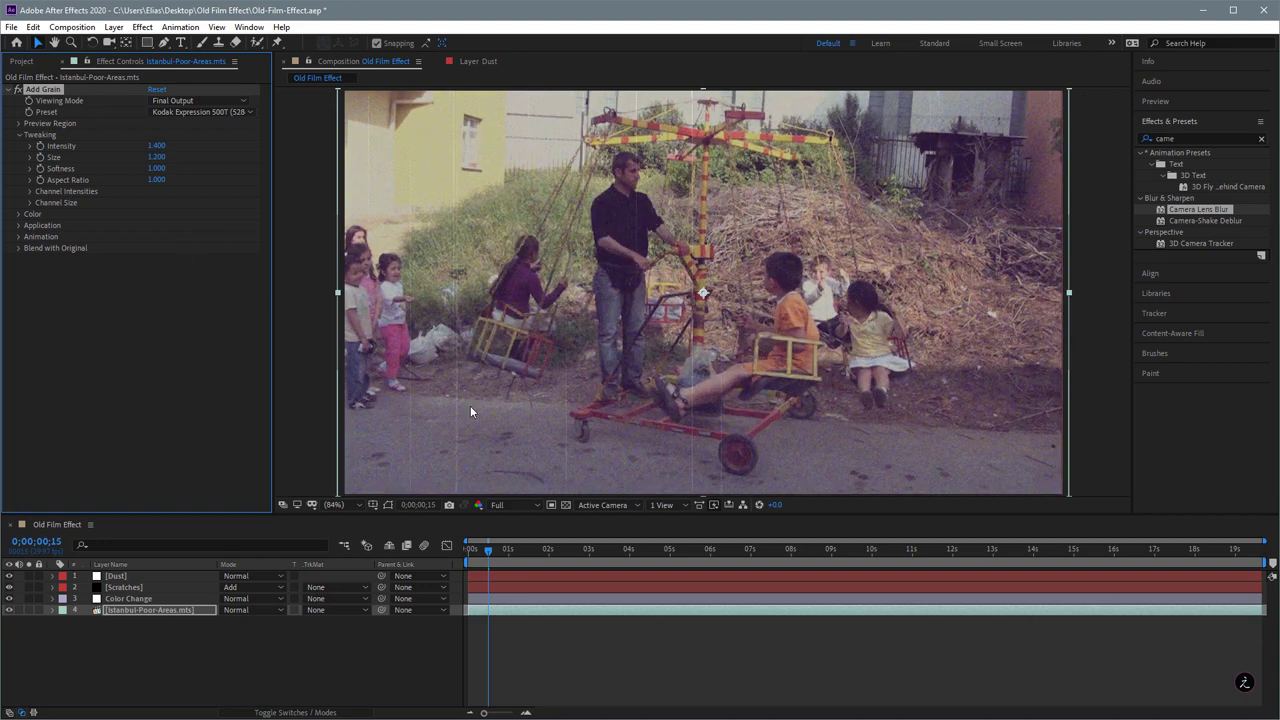
Preview the grain, lower the composition's preview resolution to Half and play it back again.
key("space")
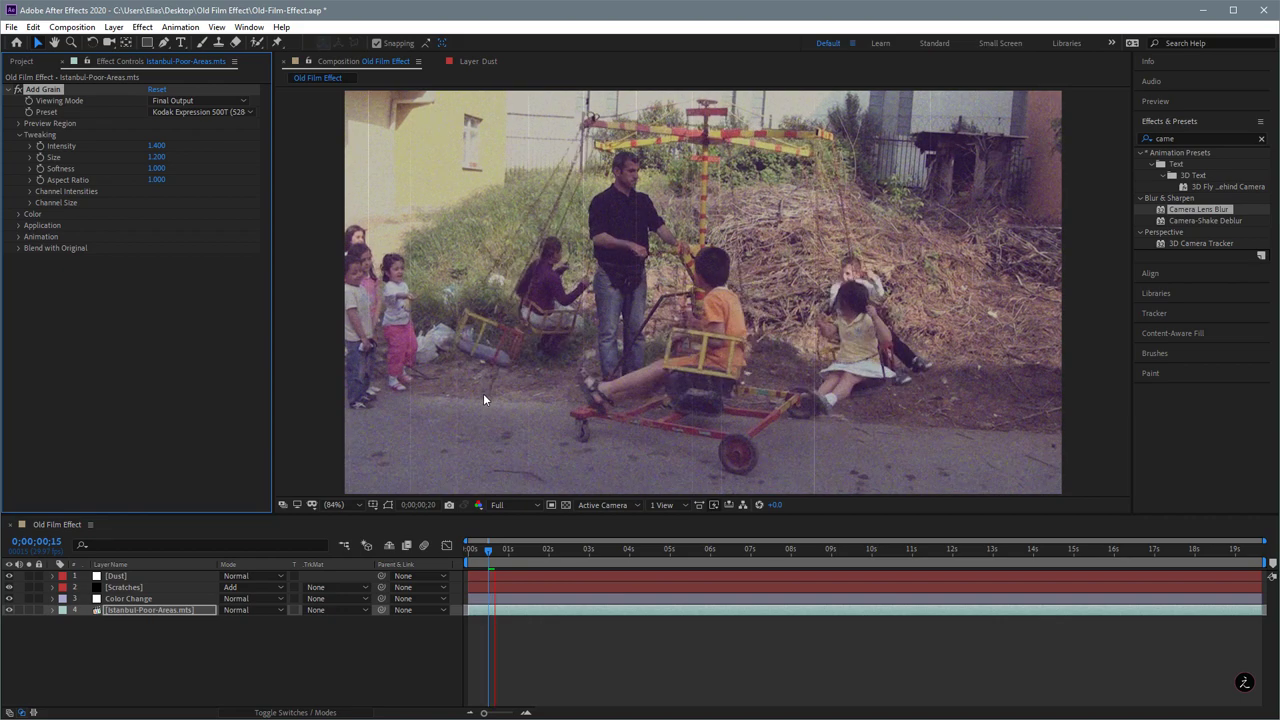
key("space")
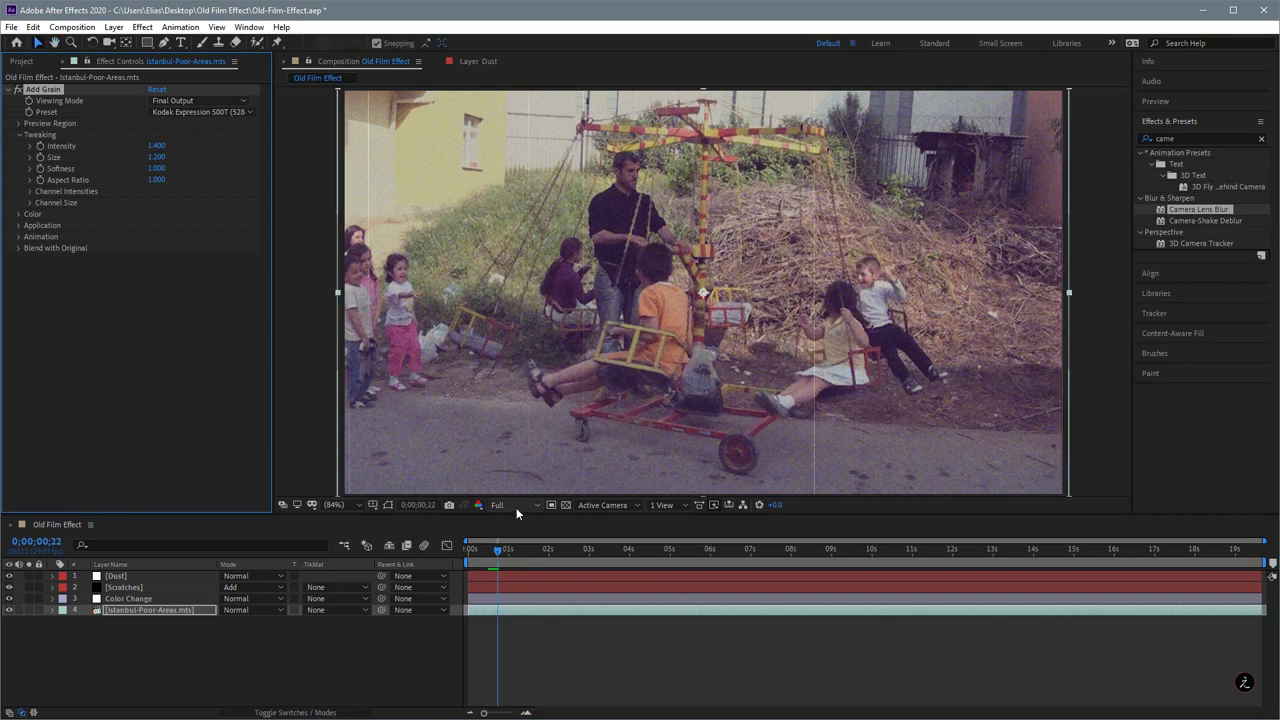
left_click(515, 504)
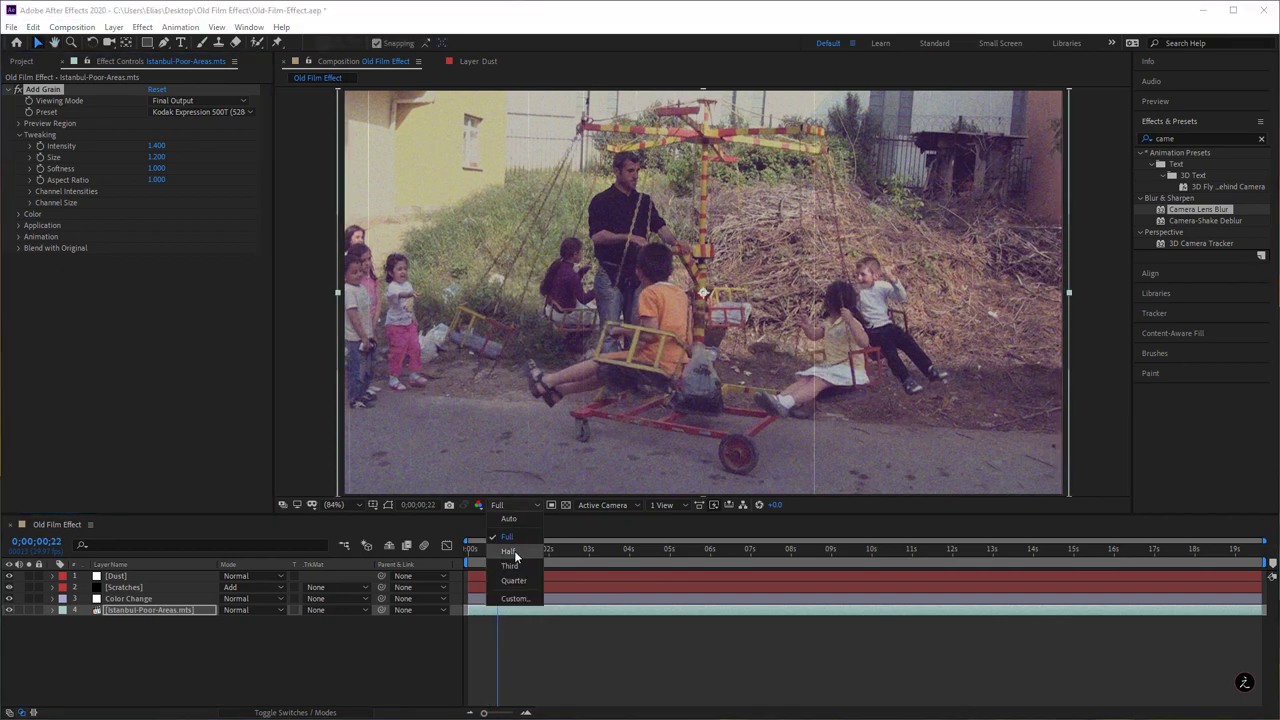
left_click(510, 552)
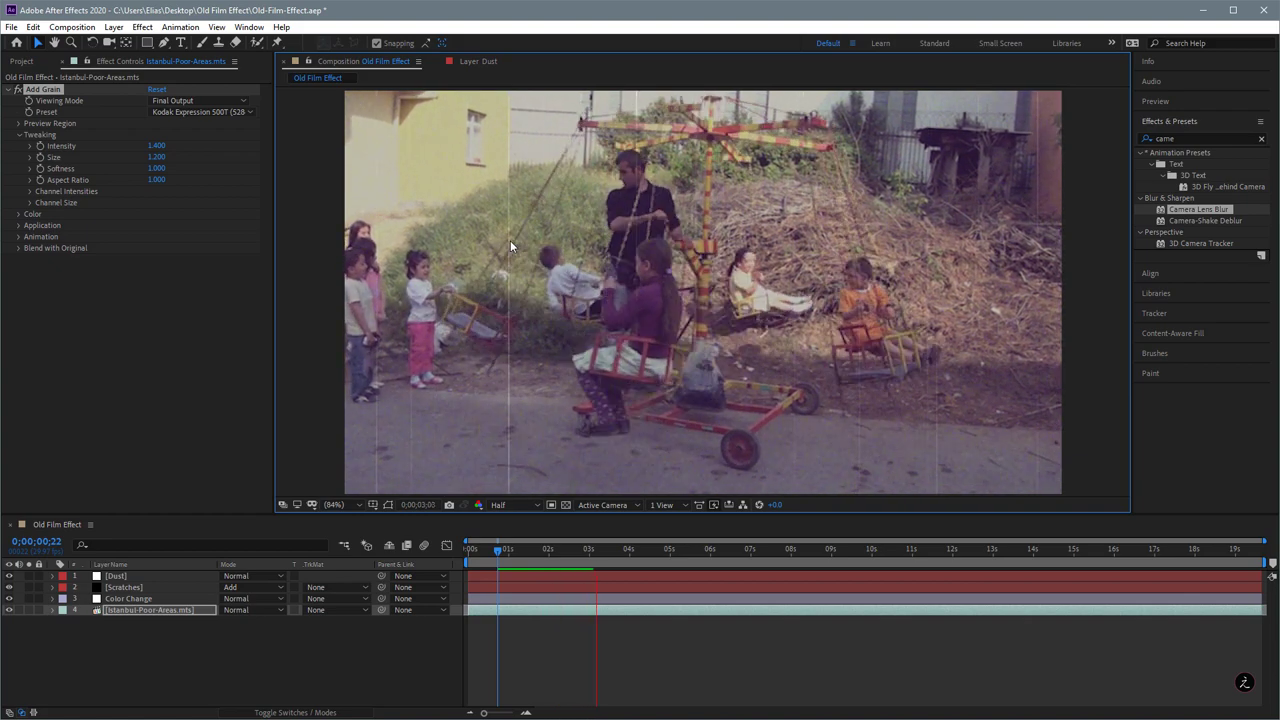
key("space")
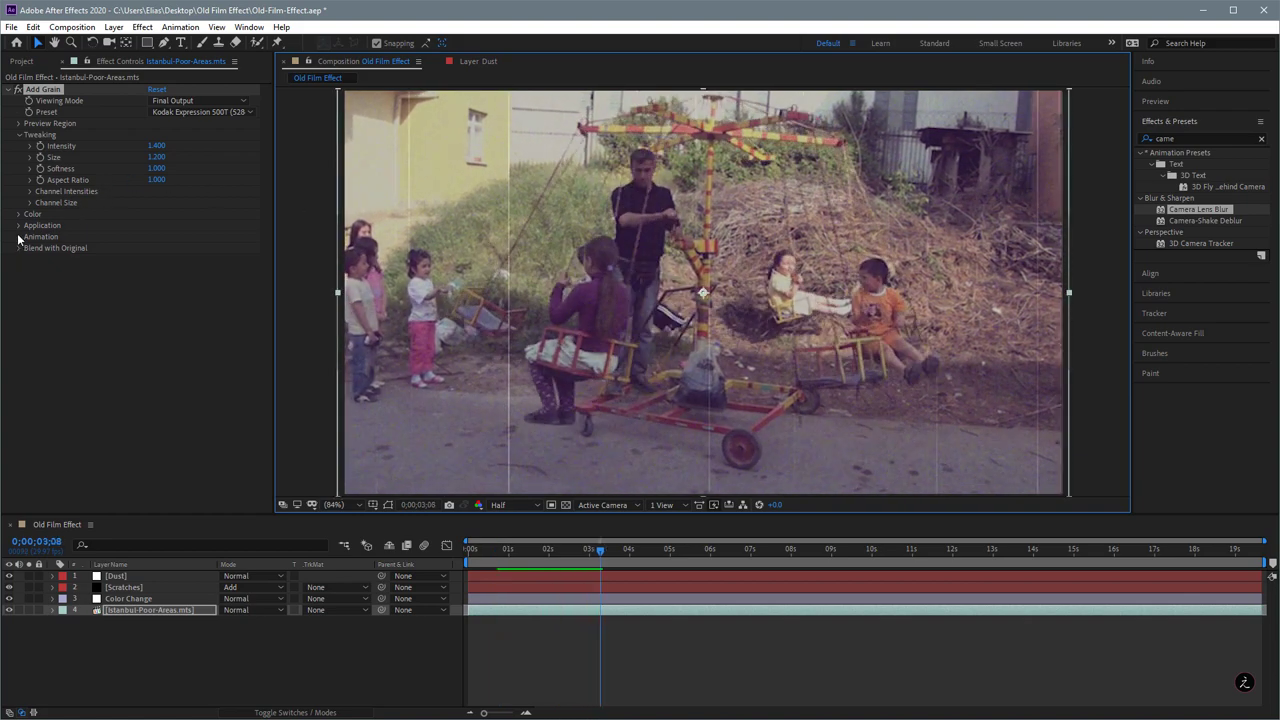
Set the grain's Animation Speed to 0.5 and enable Animate Smoothly.
left_click(19, 237)
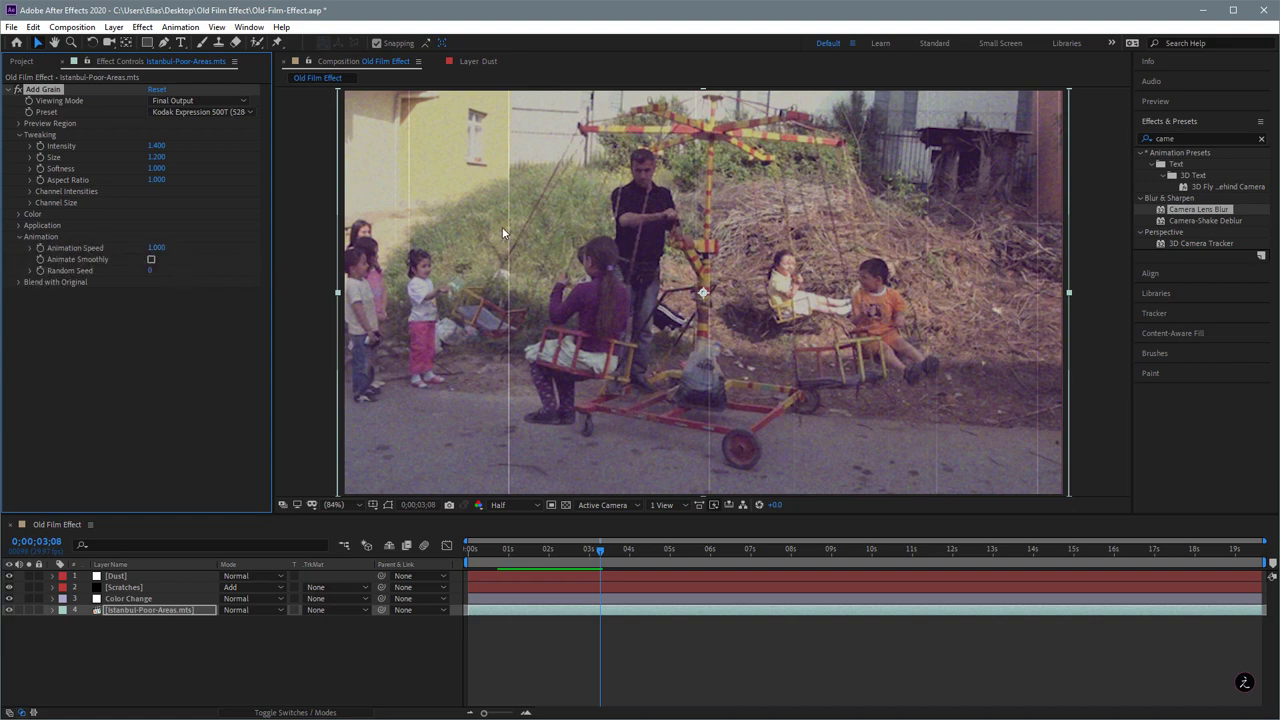
left_click(156, 247)
type("0.5")
left_click(208, 386)
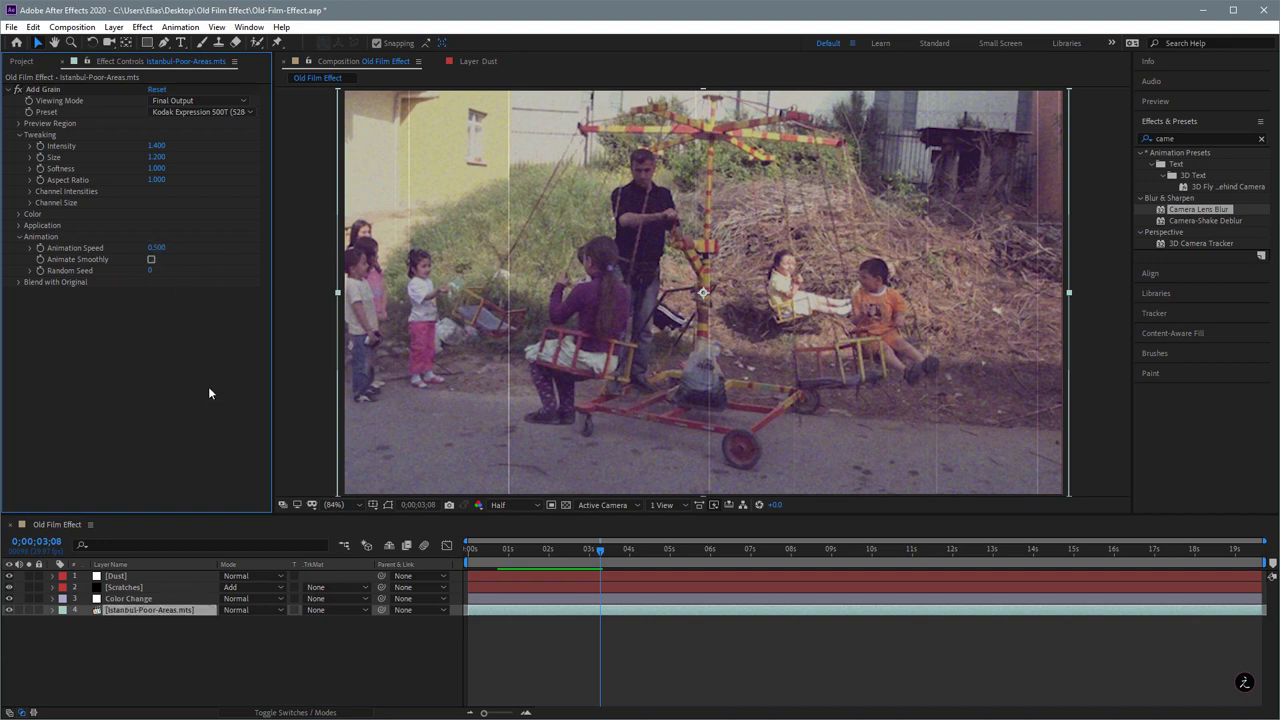
left_click(152, 258)
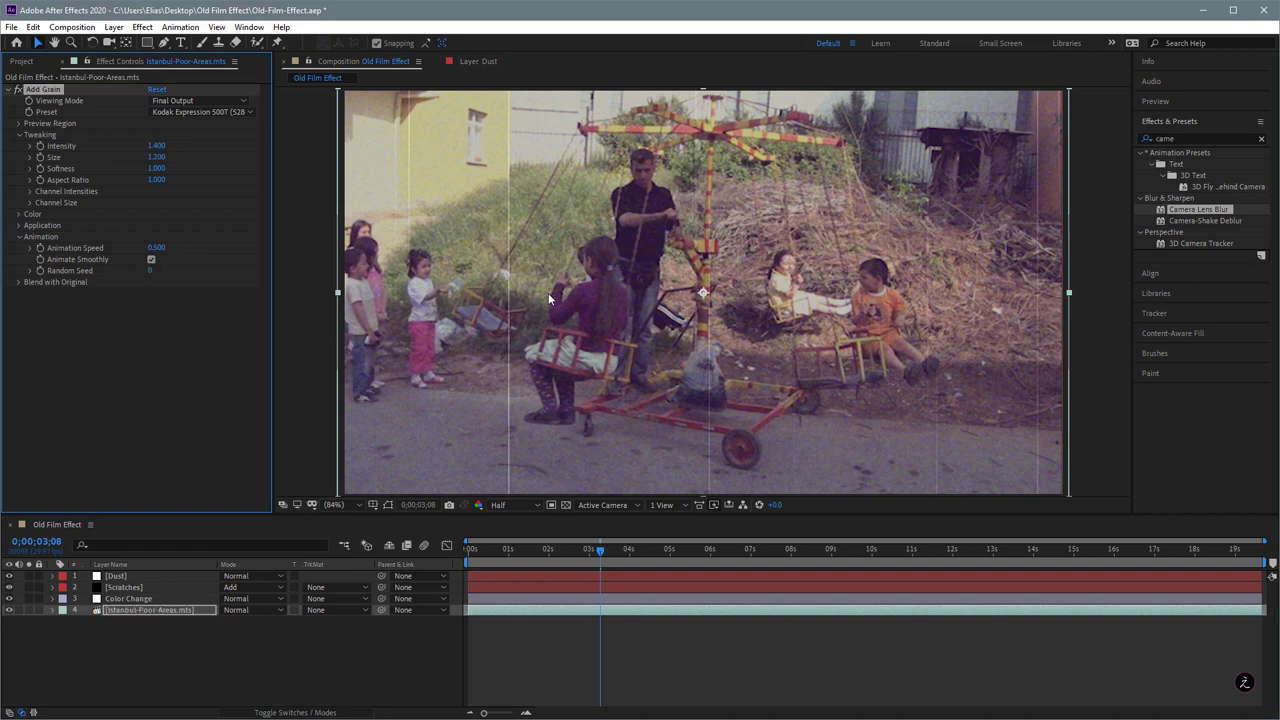
Preview the smoothed grain animation from the current frame and again from the start of the composition.
key("space")
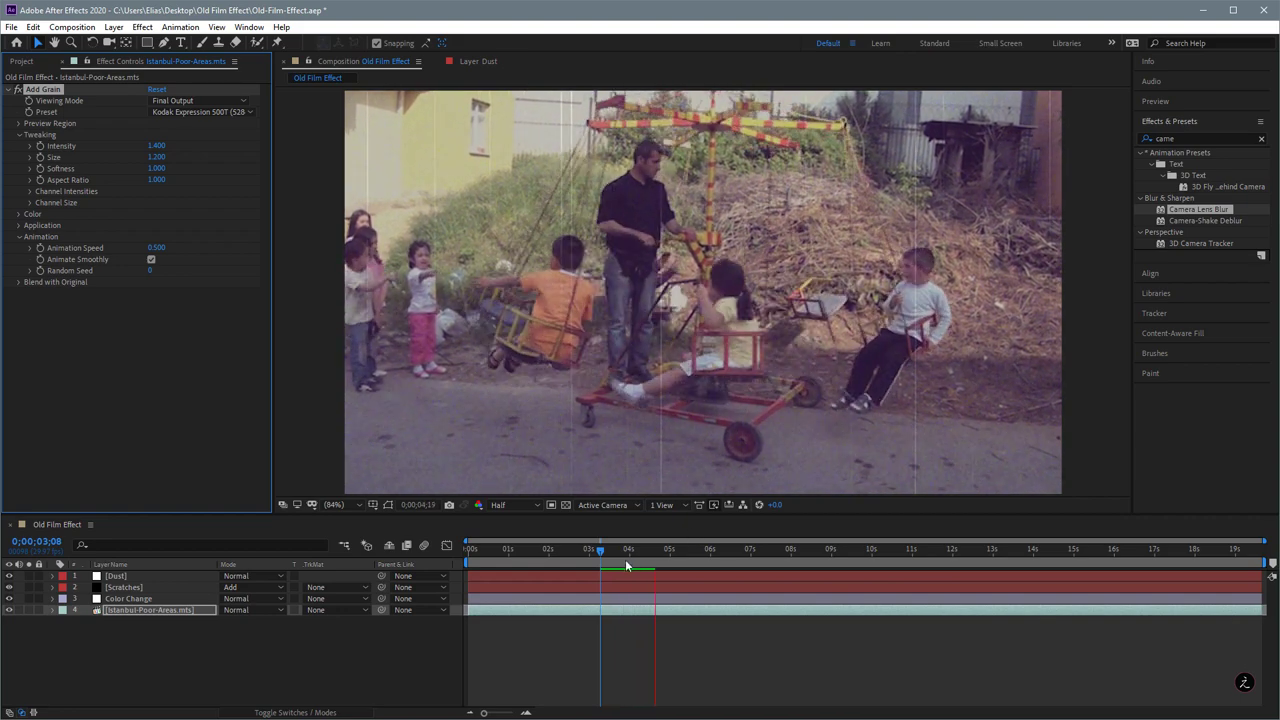
key("space")
left_click_drag(653, 551, 454, 553)
key("space")
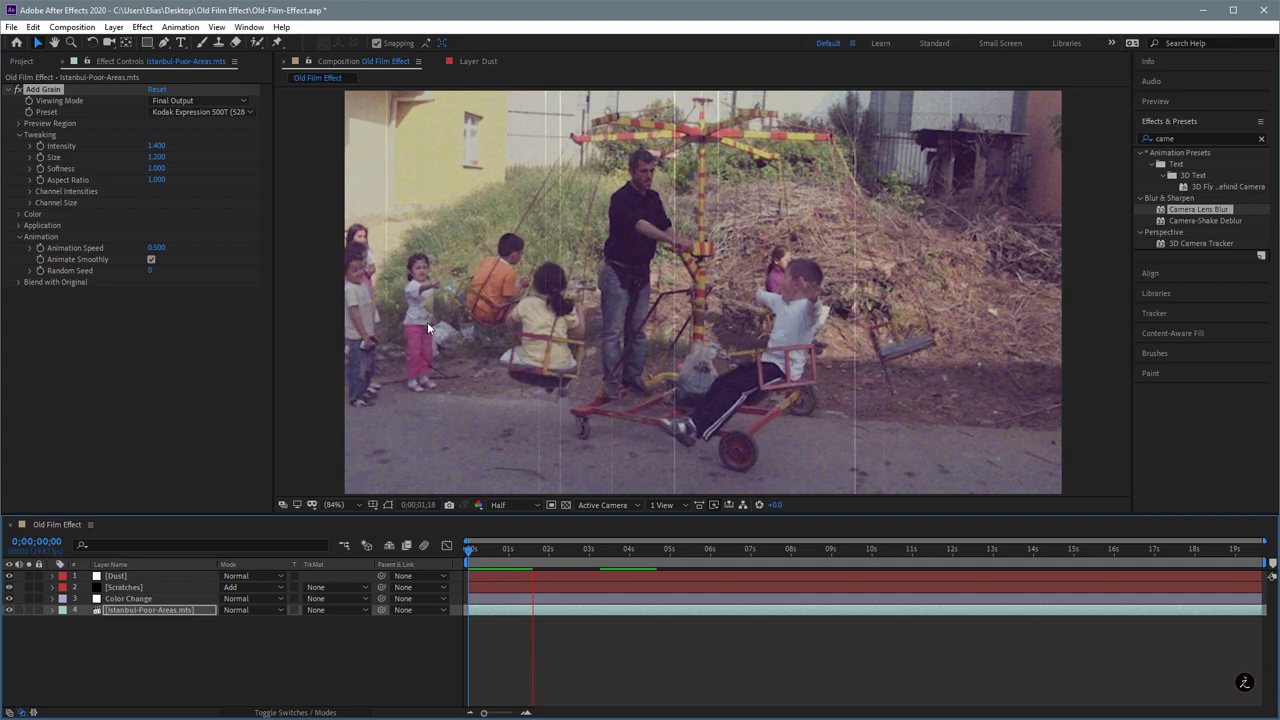
left_click(169, 359)
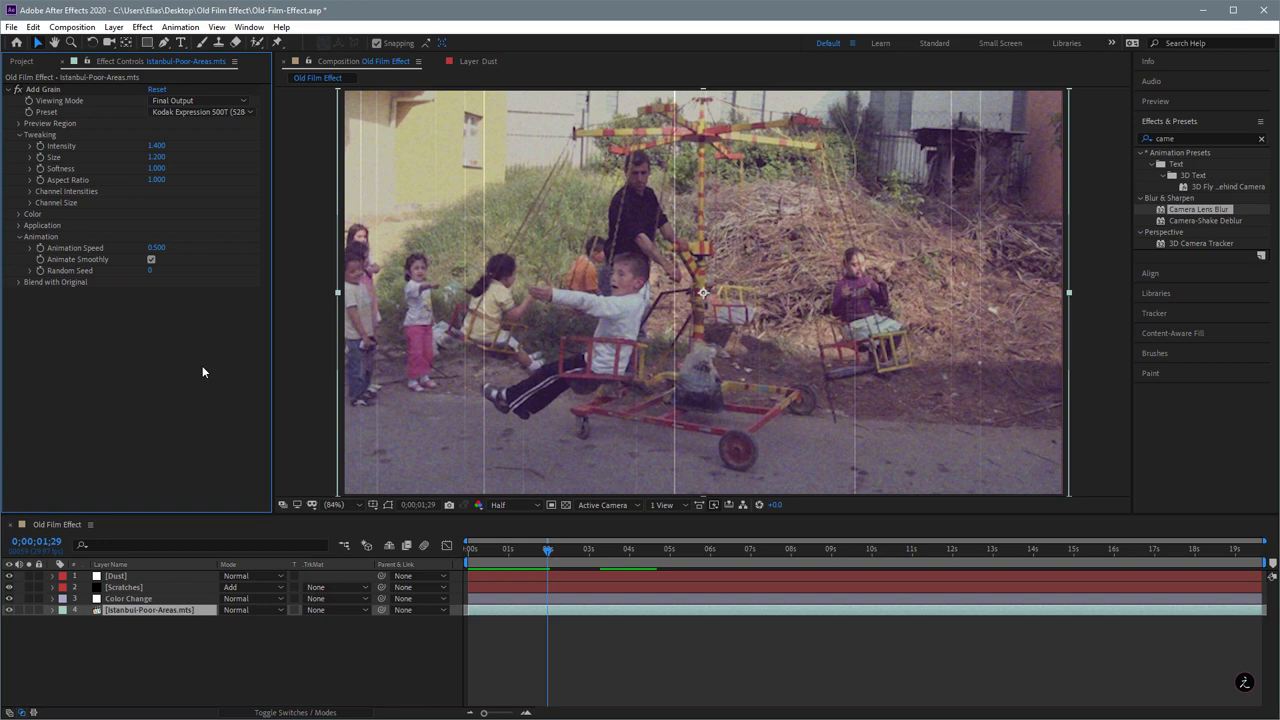
Apply the Tint effect to the Istanbul-Poor-Areas.mts layer and preview it from about one second.
left_click(142, 27)
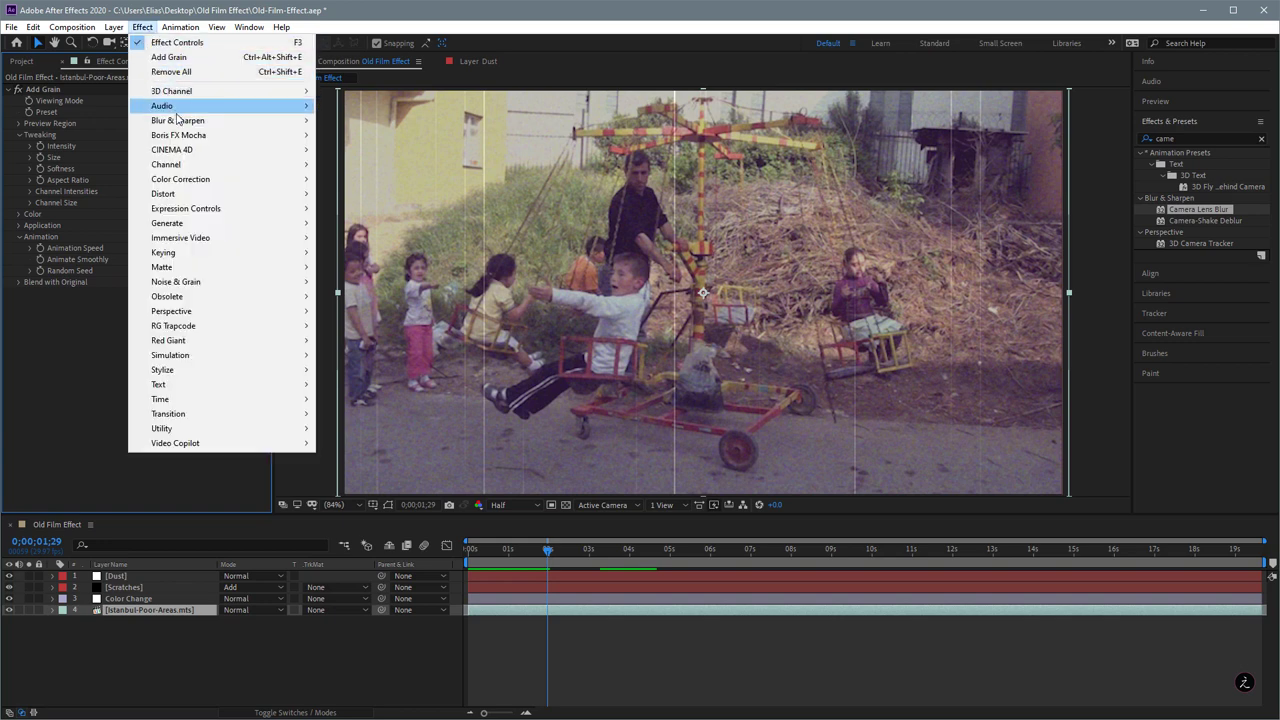
mouse_move(229, 179)
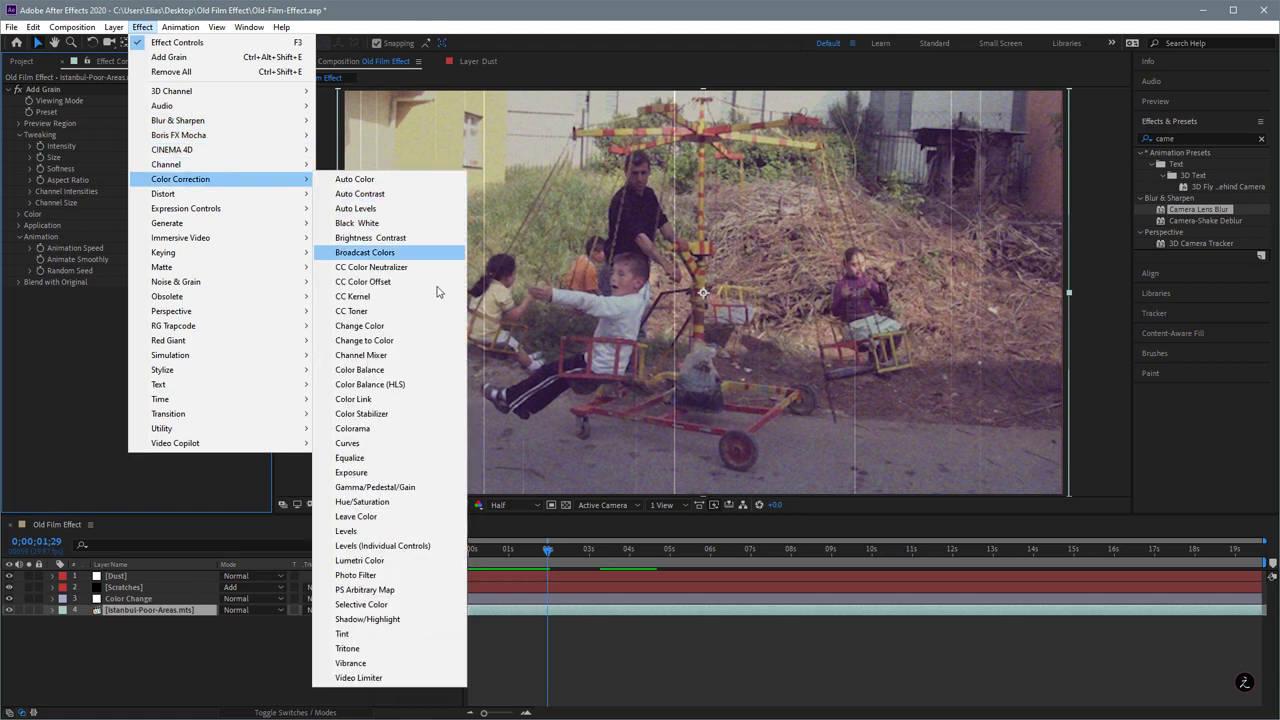
left_click(430, 631)
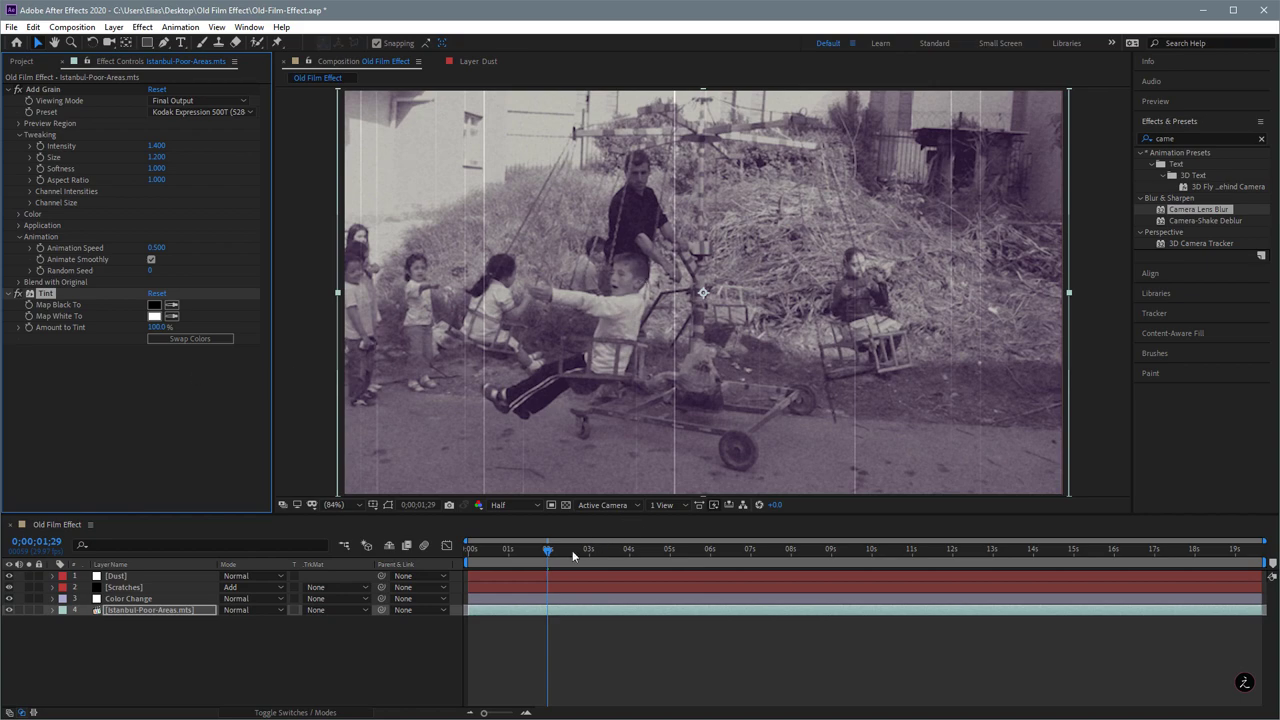
left_click_drag(548, 550, 509, 550)
key("space")
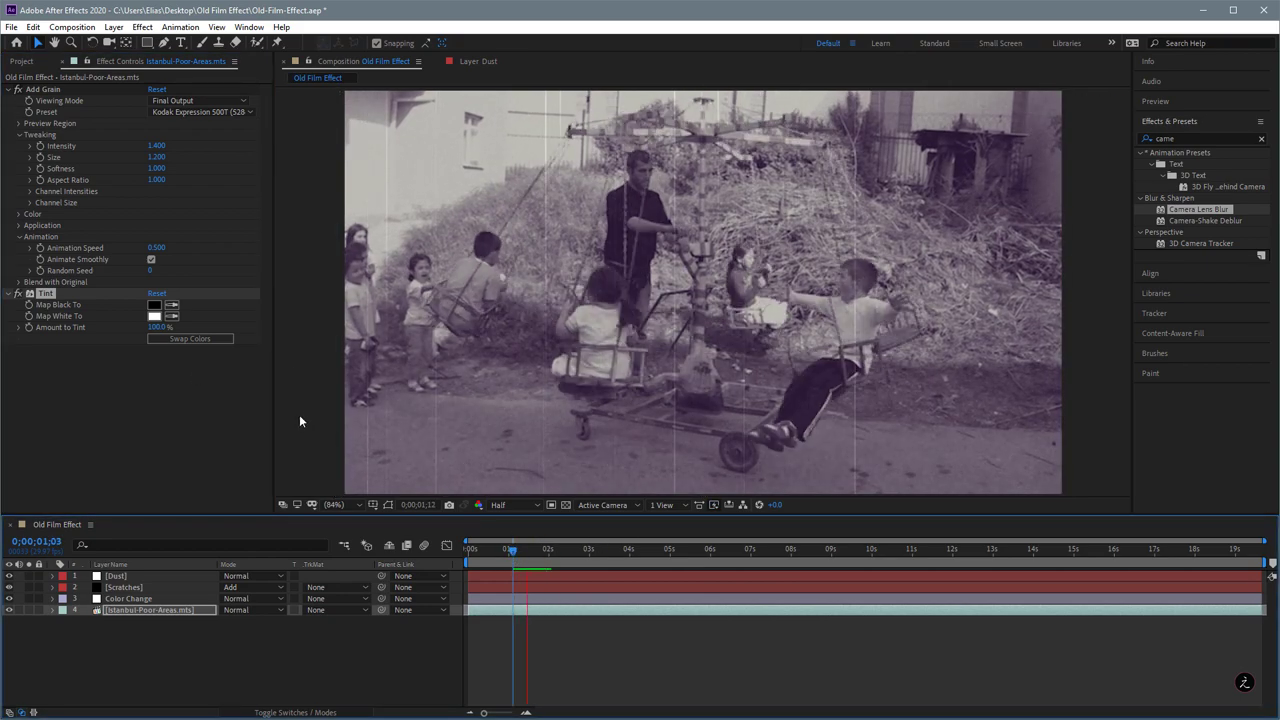
key("space")
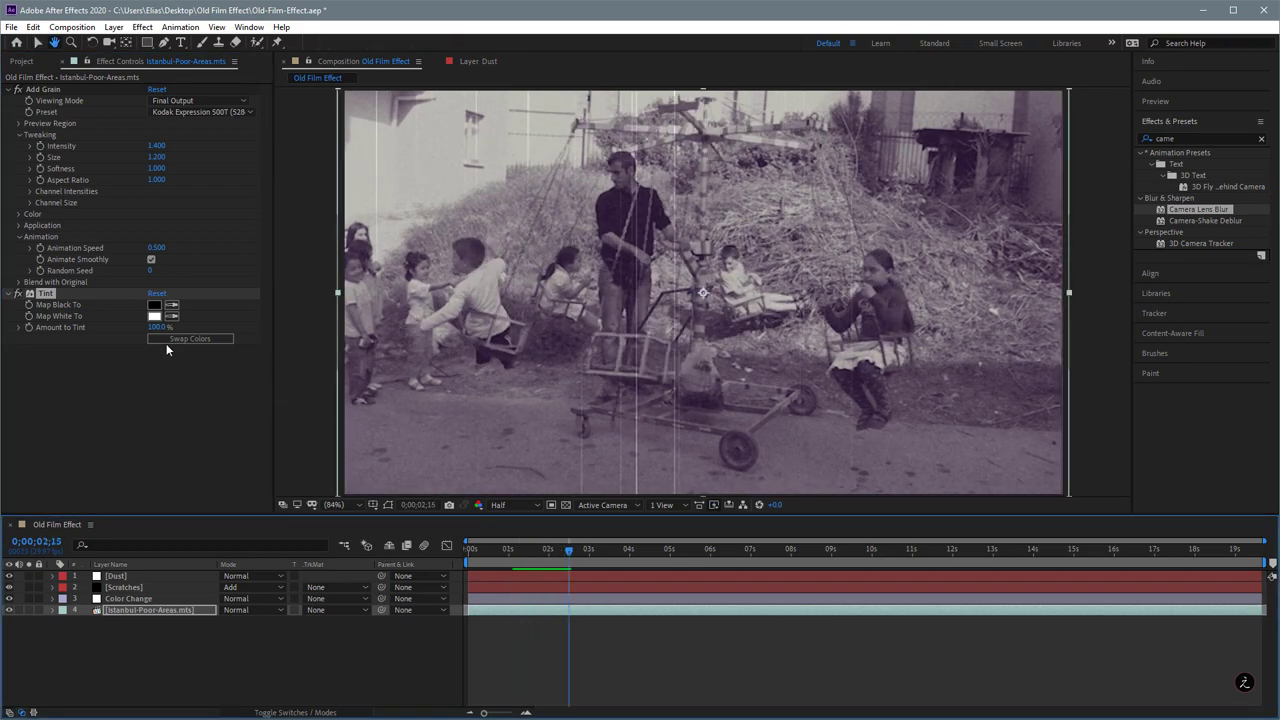
Set the footage's Amount to Tint to 40% and preview the faded colors.
mouse_move(158, 327)
left_mouse_down()
mouse_move(208, 327)
mouse_move(135, 327)
left_mouse_up()
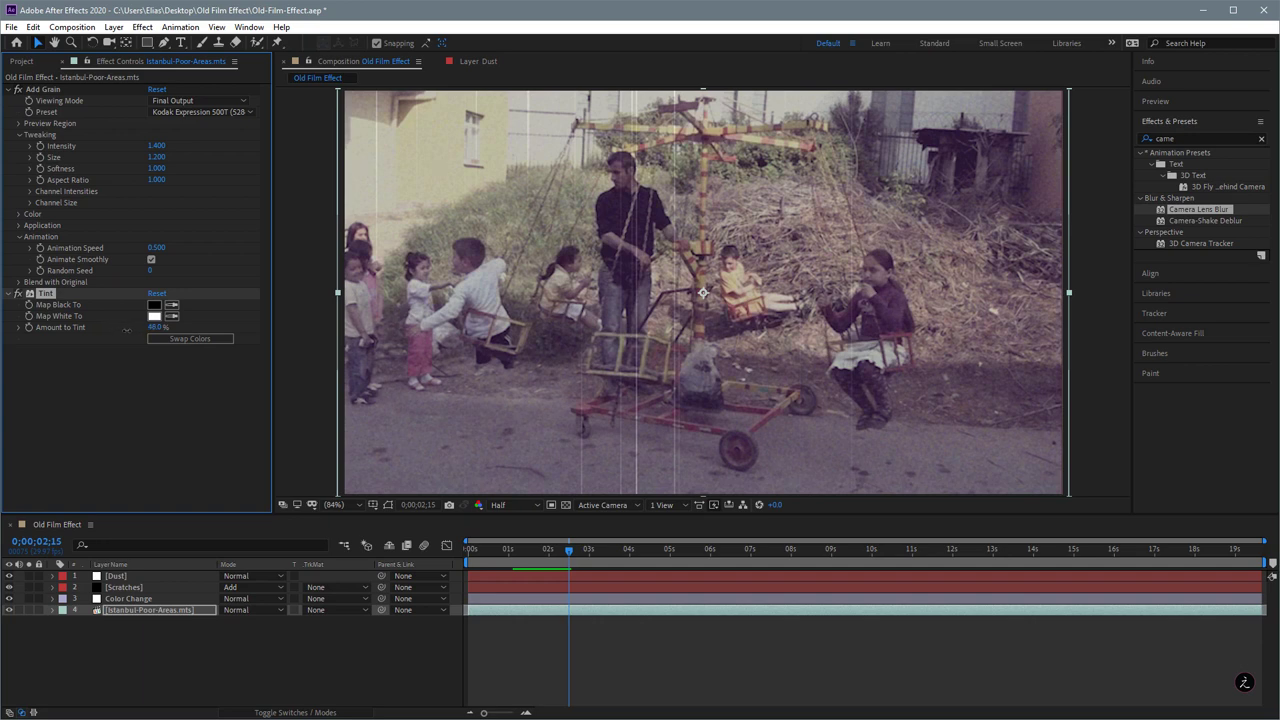
mouse_move(136, 328)
left_mouse_down()
mouse_move(113, 332)
mouse_move(144, 327)
left_mouse_up()
left_click(22, 296)
left_click_drag(155, 331, 157, 331)
key("space")
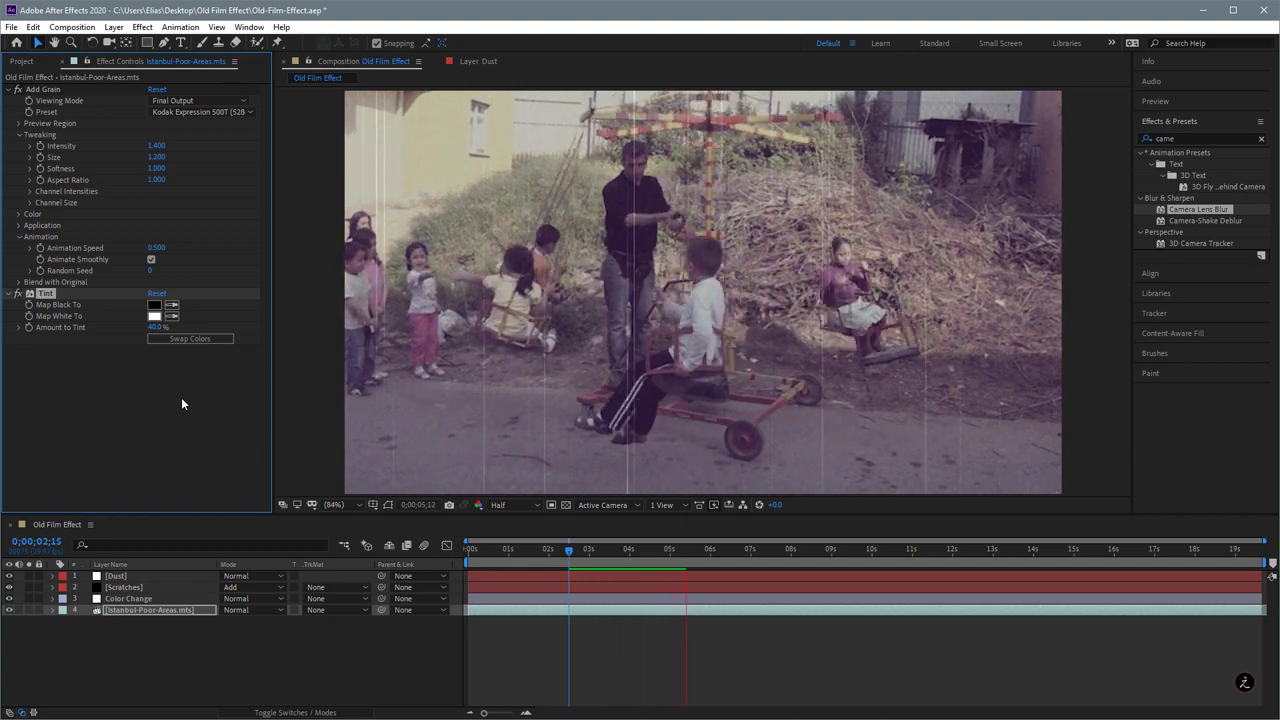
key("space")
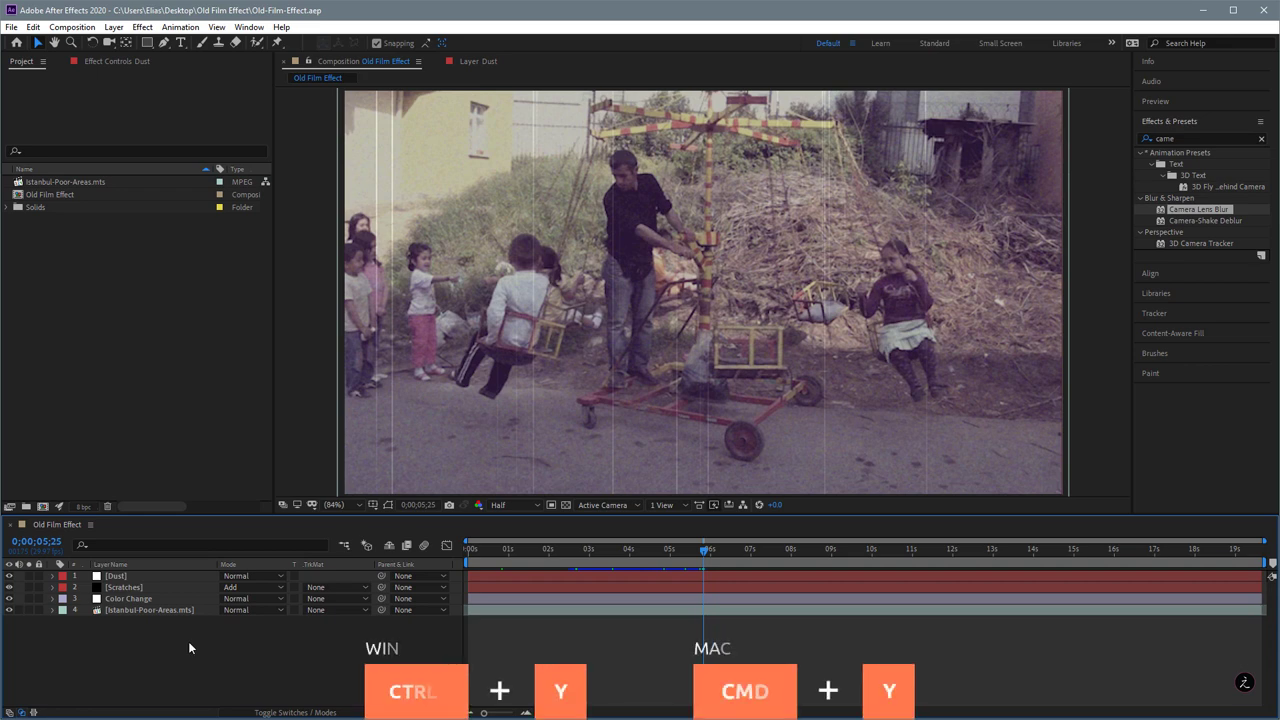
Create a black (000000) solid layer at composition size named Light Overlay.
key("ctrl+y")
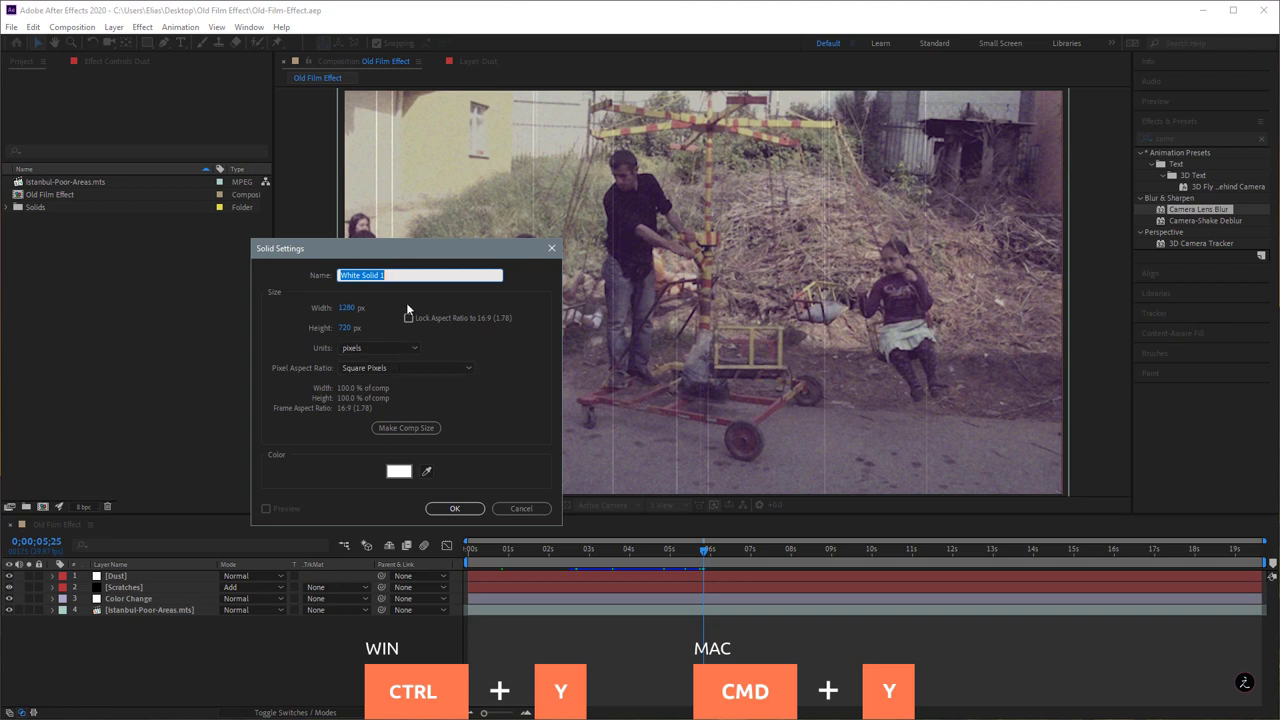
type("Light Overlay")
key("Tab")
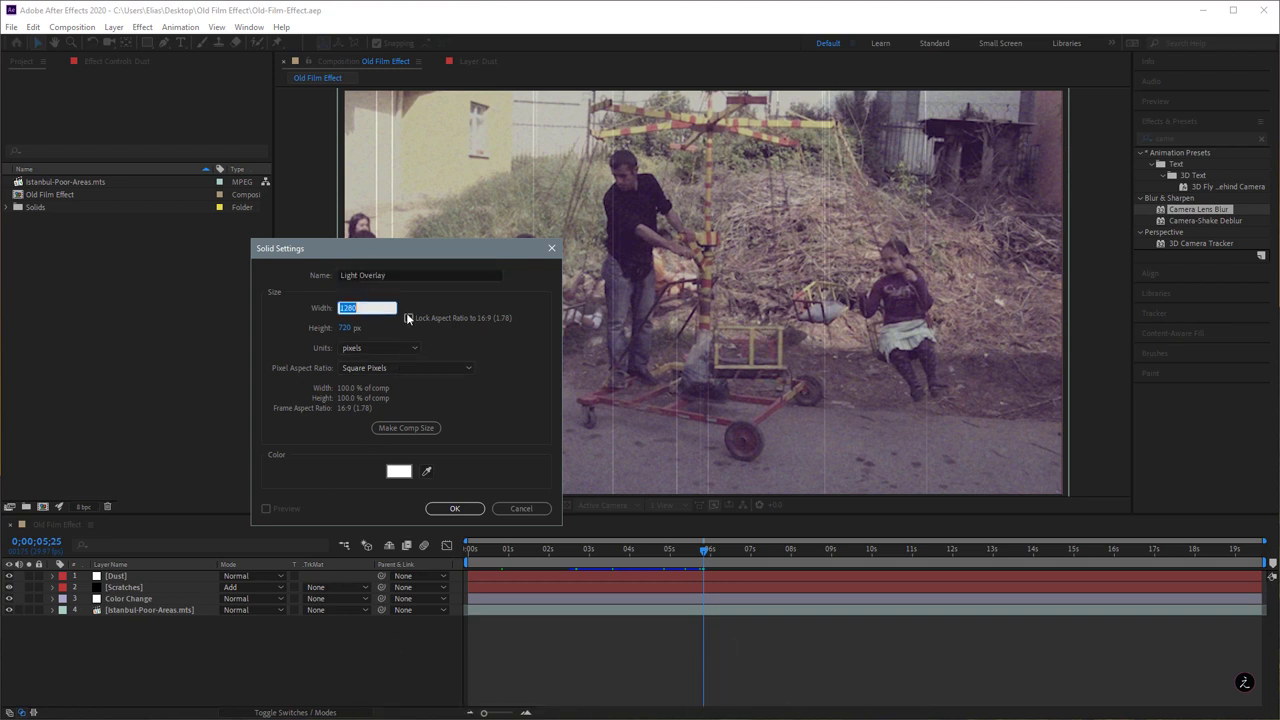
left_click(413, 430)
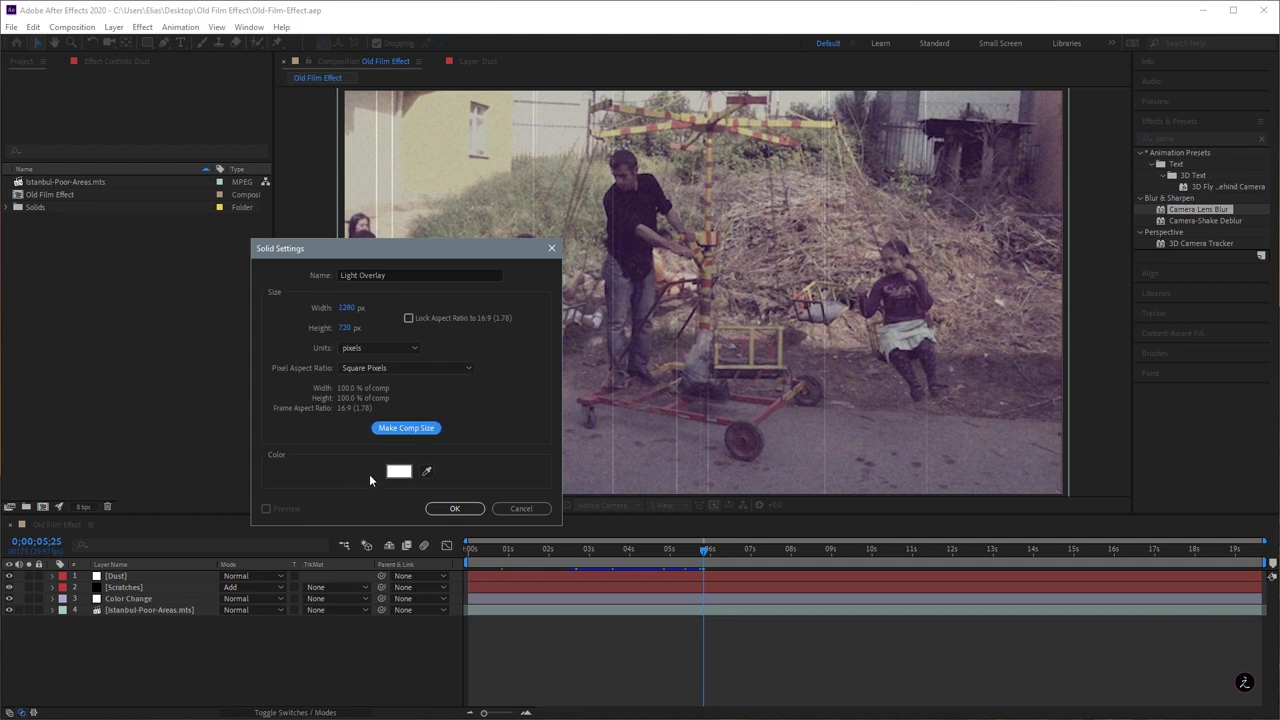
left_click(398, 472)
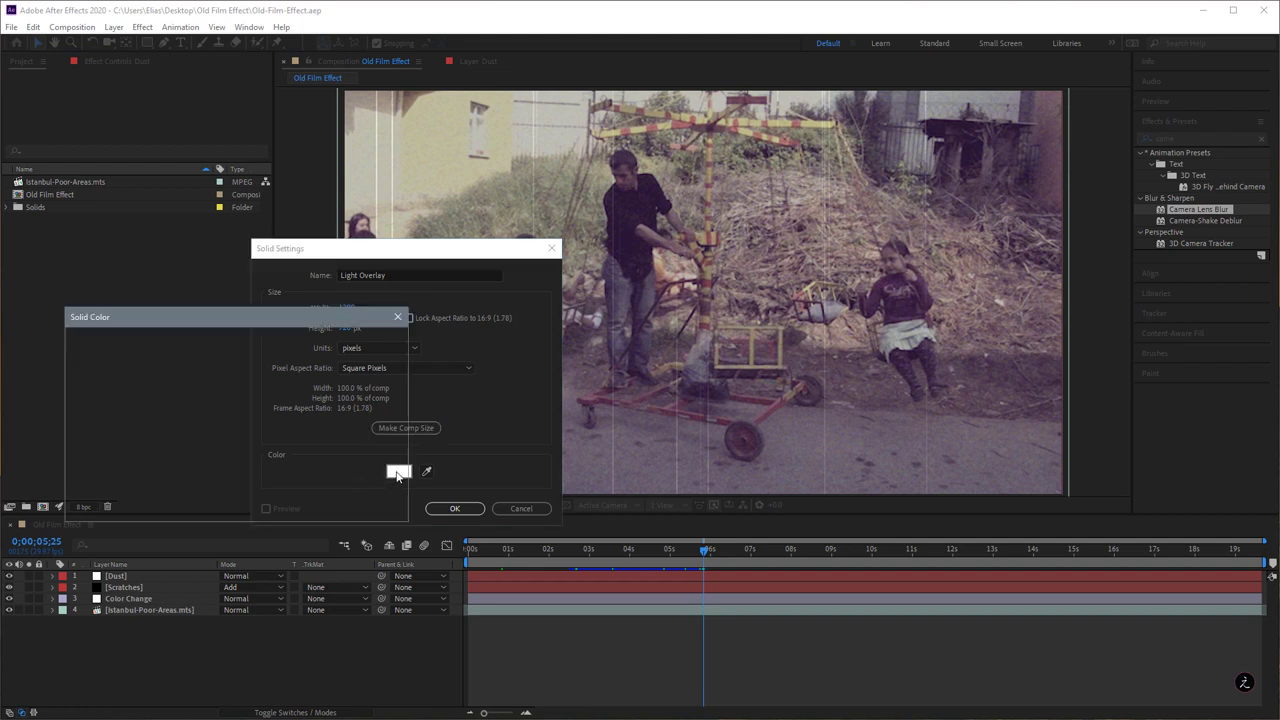
type("000000")
left_click(369, 343)
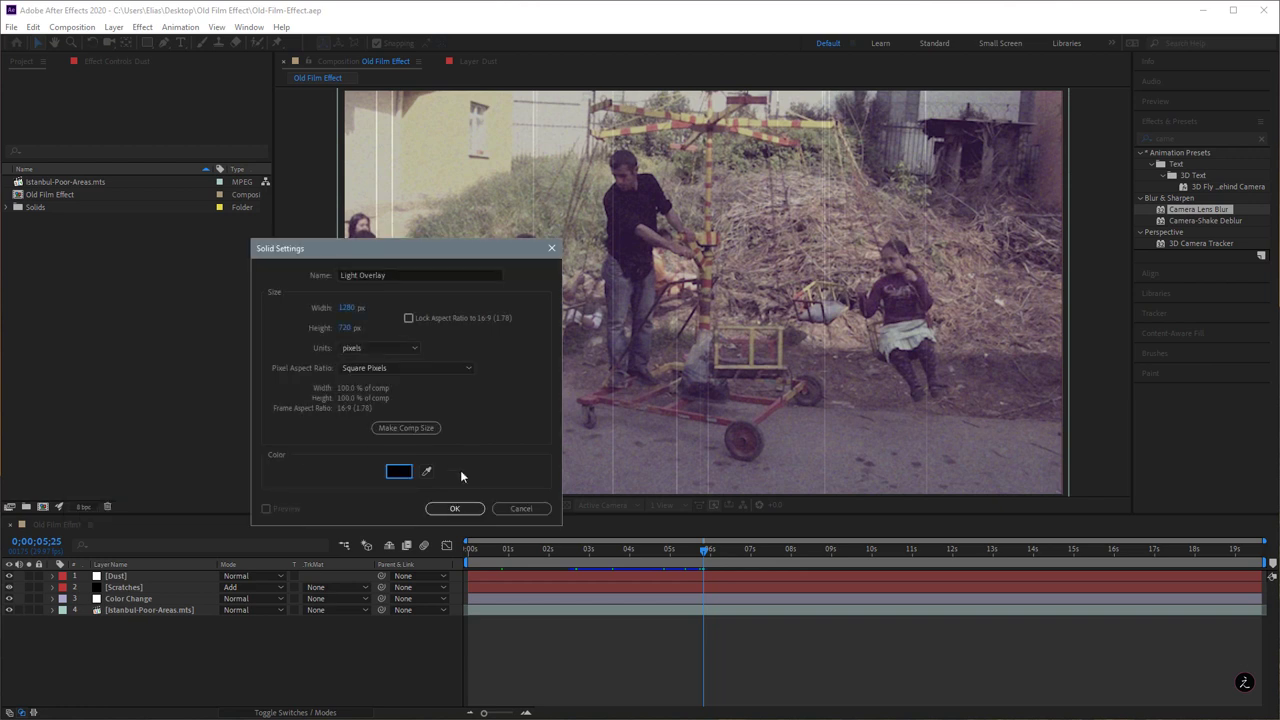
left_click(455, 509)
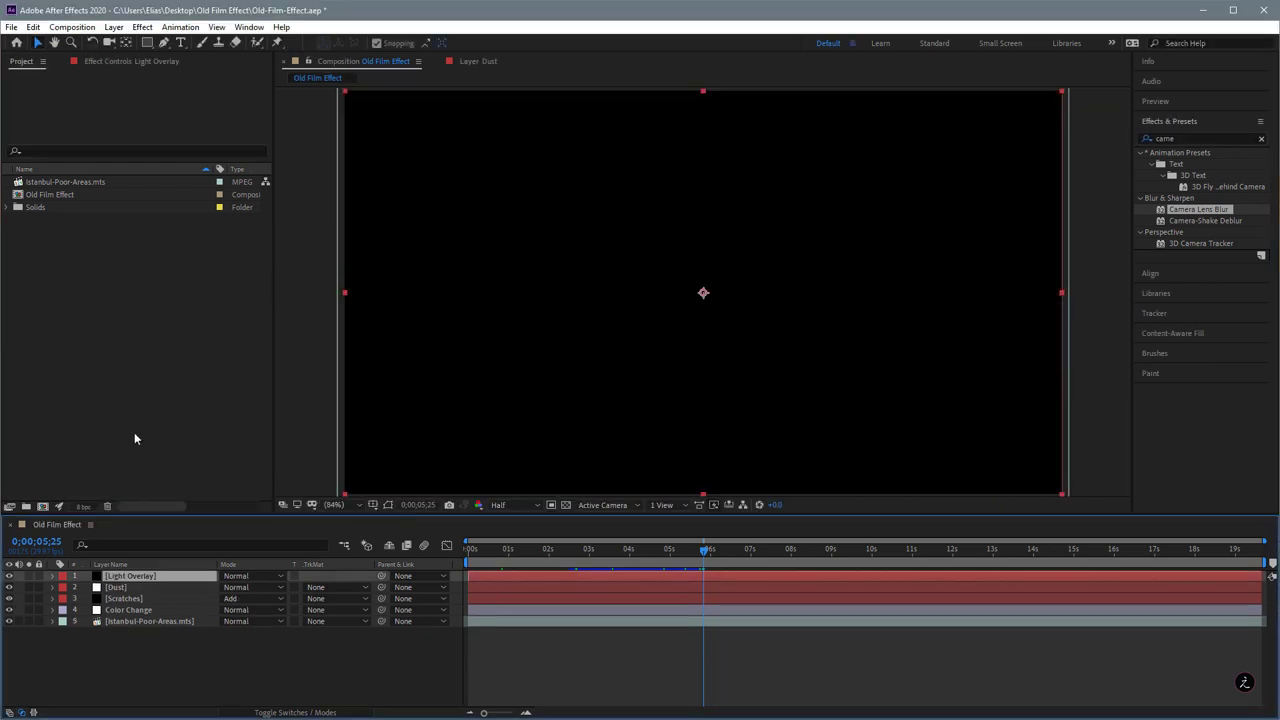
Apply Fractal Noise to the Light Overlay layer with Contrast 257 and Brightness -50, and expand its Transform settings.
left_click(142, 27)
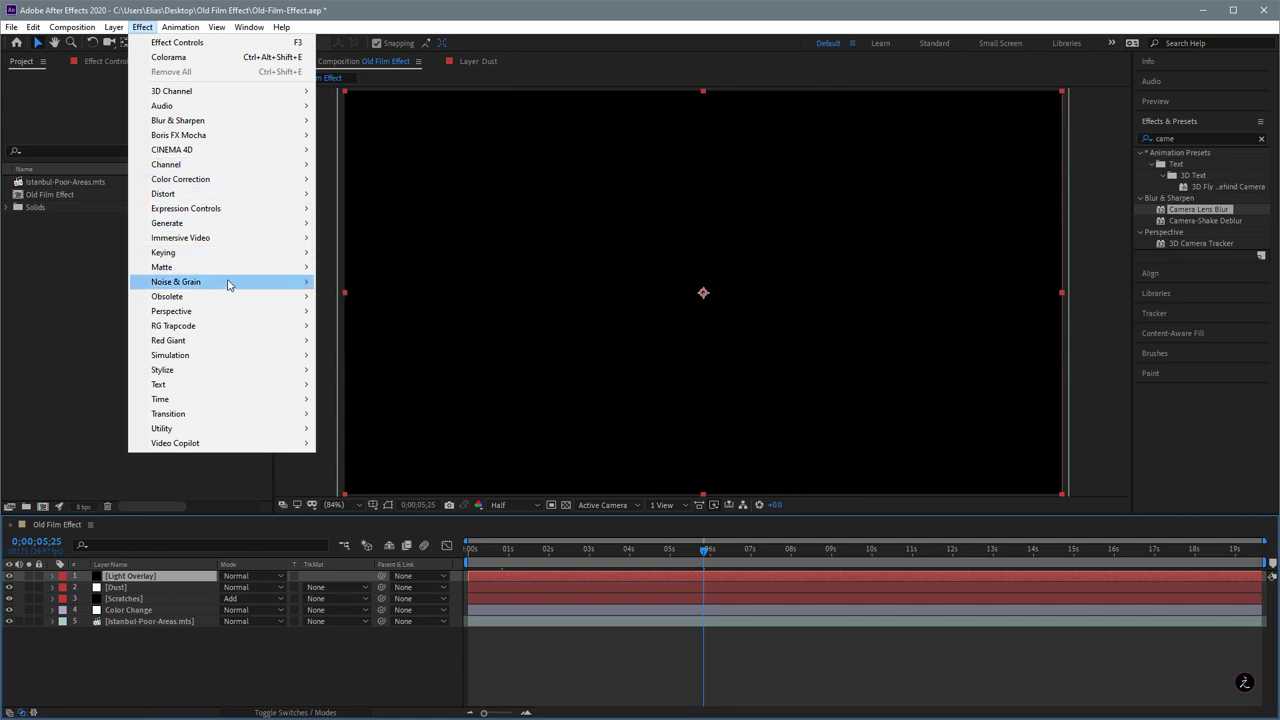
mouse_move(228, 287)
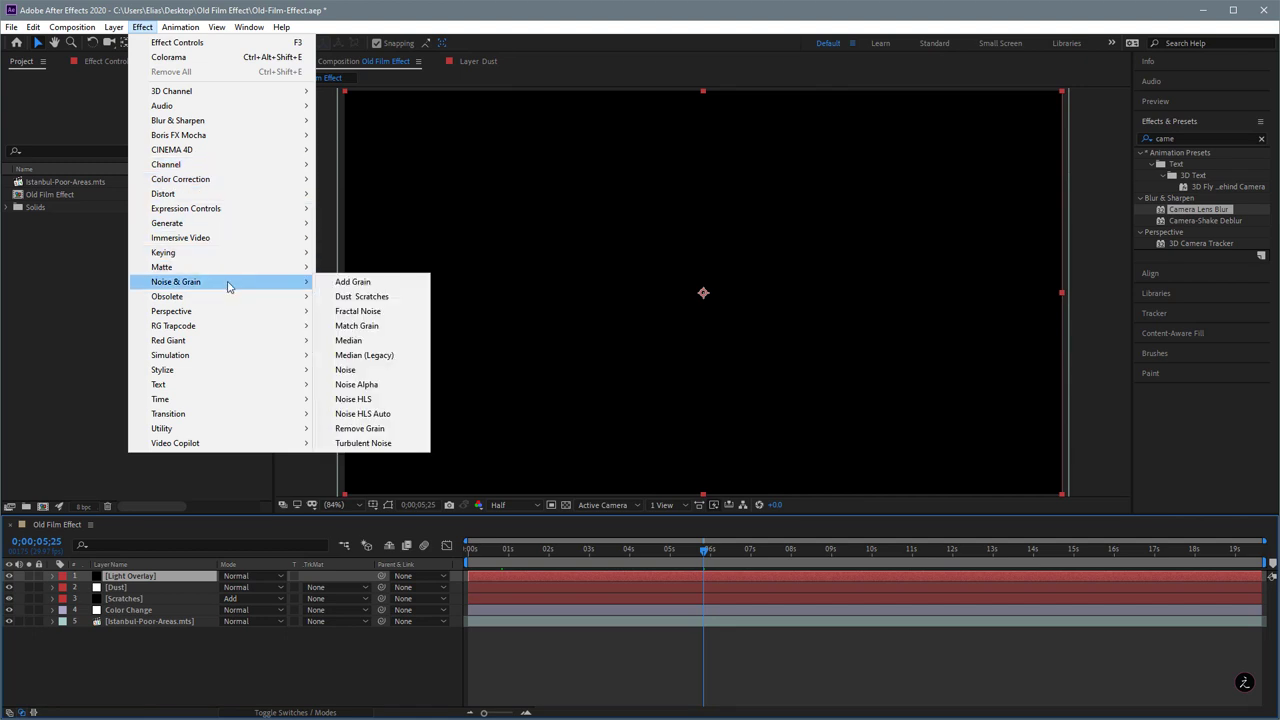
left_click(404, 314)
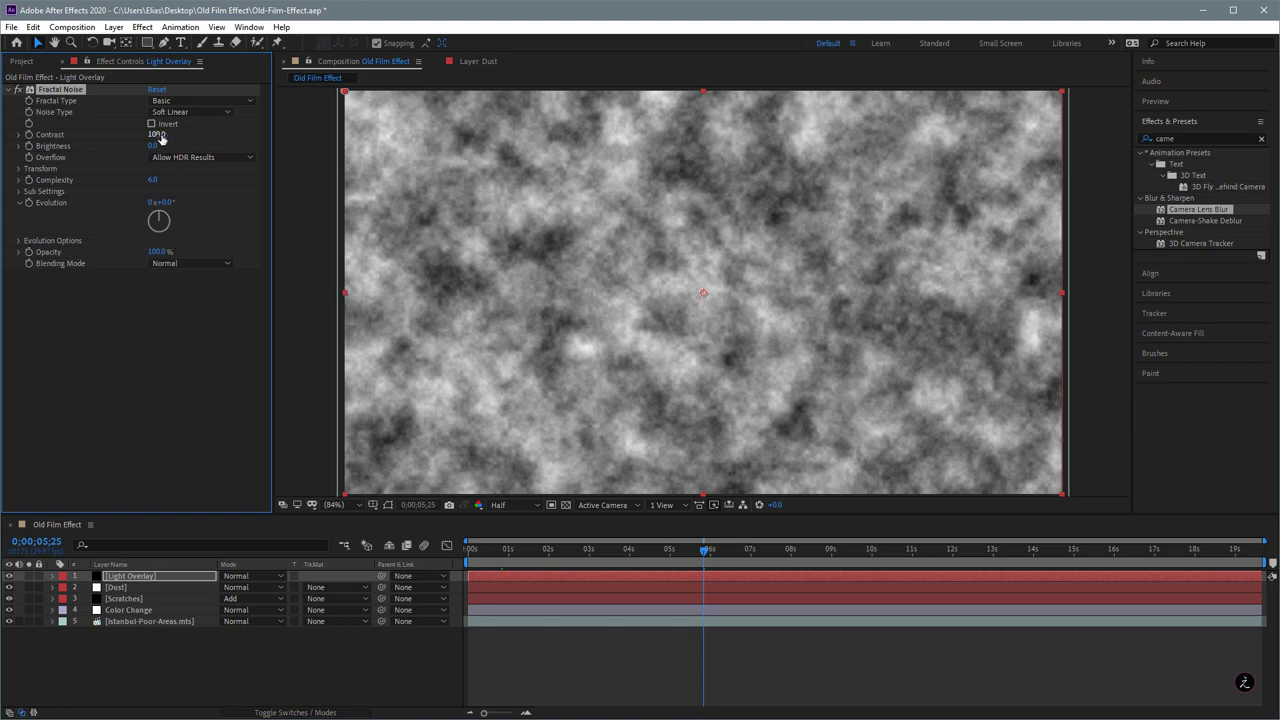
left_click_drag(155, 134, 247, 132)
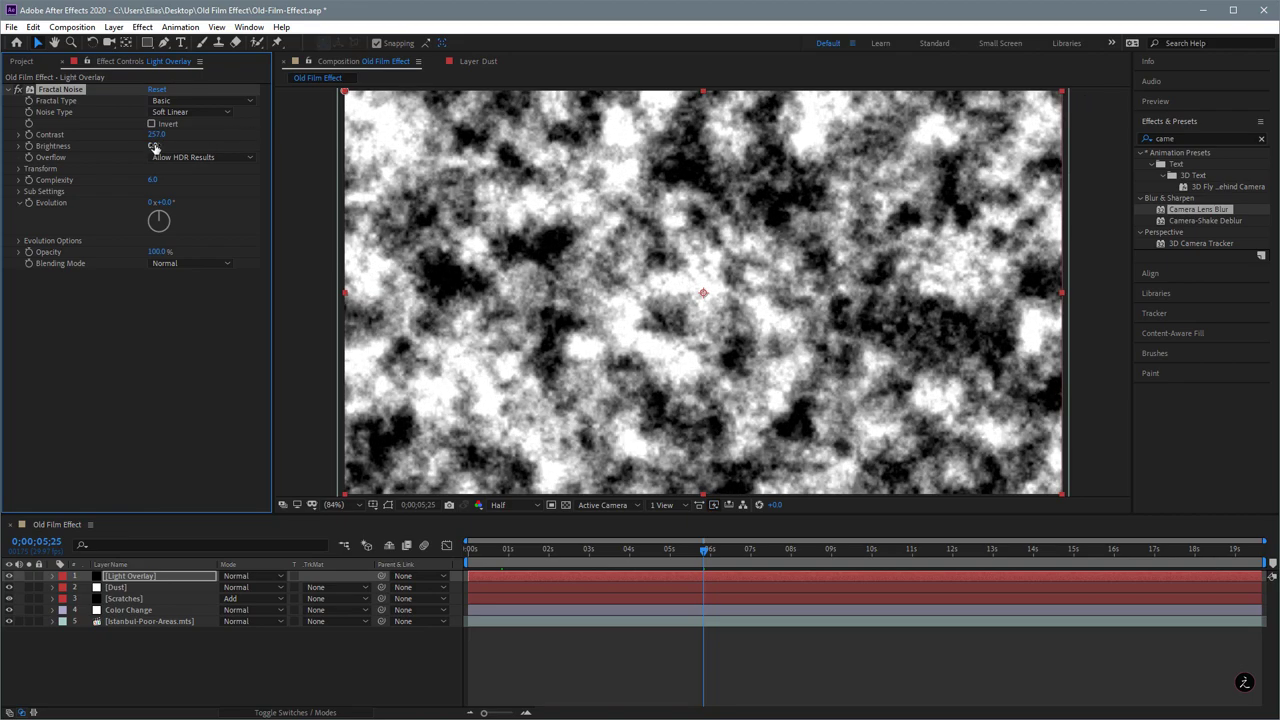
left_click_drag(153, 145, 124, 145)
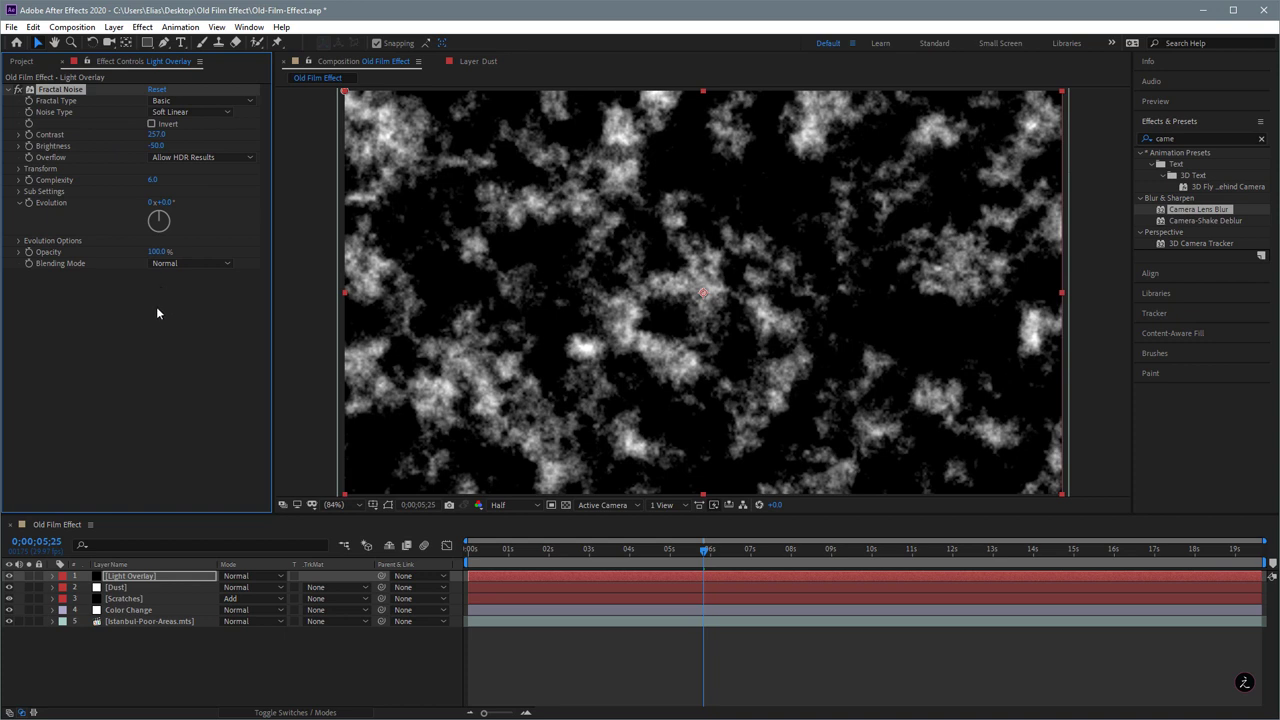
left_click(19, 169)
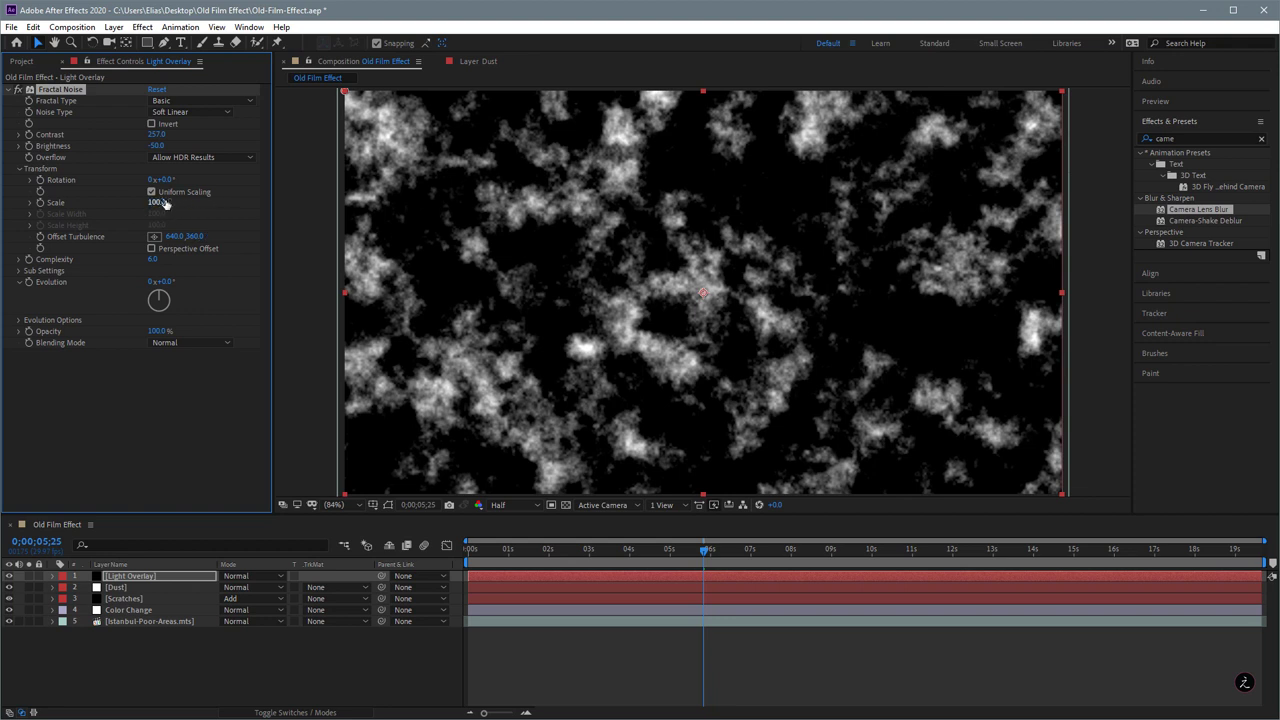
Set the Light Overlay's Fractal Noise Scale to 3000 and Brightness to -71.
mouse_move(165, 203)
left_mouse_down()
mouse_move(200, 199)
mouse_move(155, 204)
left_mouse_up()
left_click(155, 204)
type("3000")
key("Return")
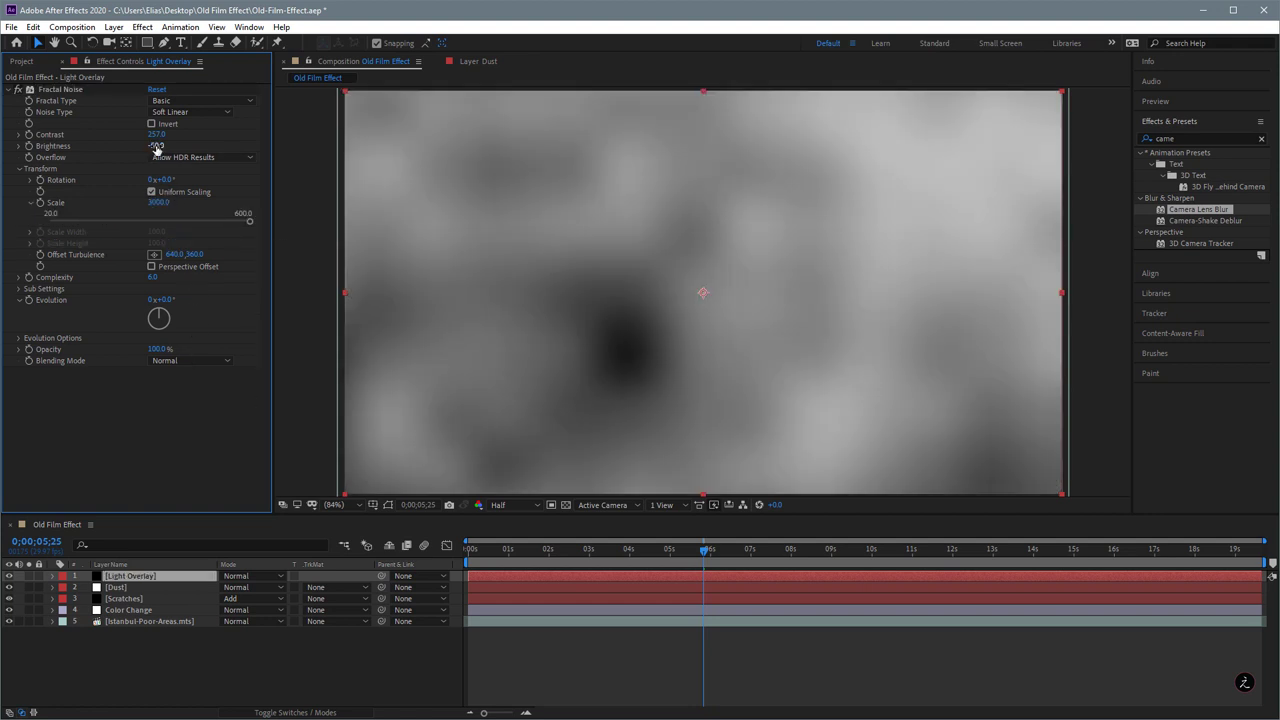
left_click_drag(155, 145, 142, 145)
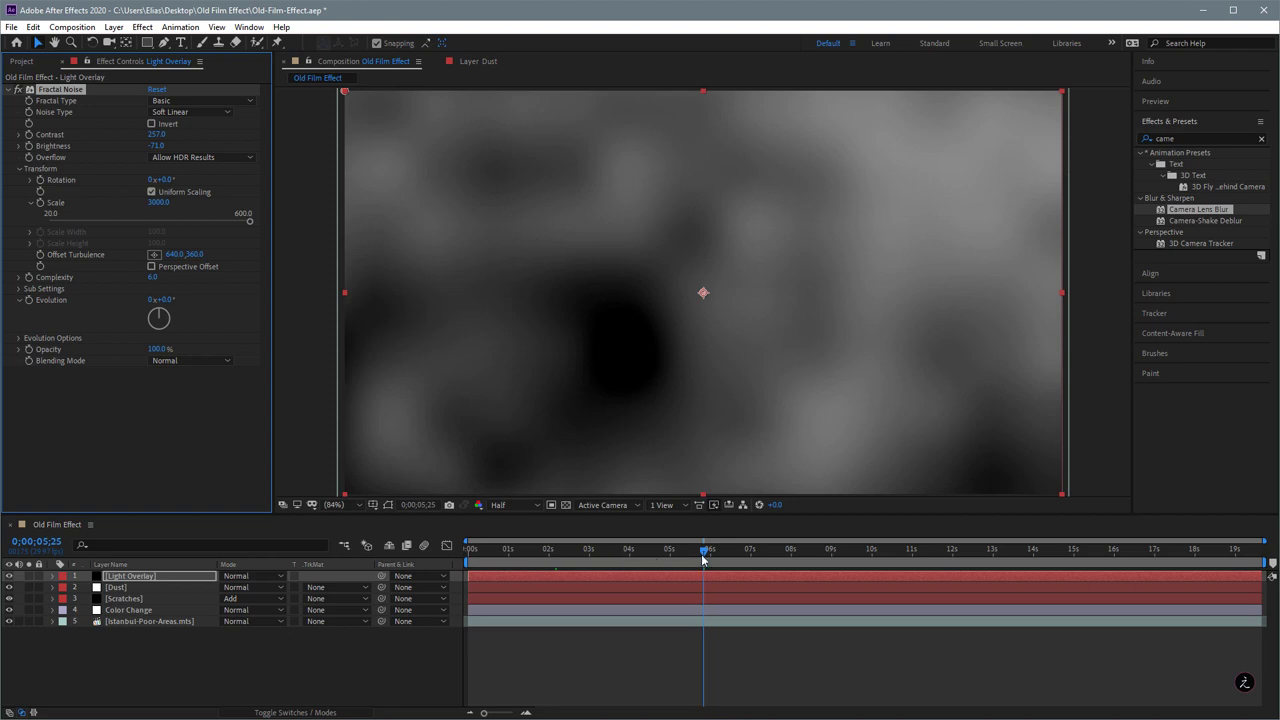
Add the expression wiggle(1,250) to the Fractal Noise Evolution and preview the animation from the start.
left_click_drag(704, 550, 633, 551)
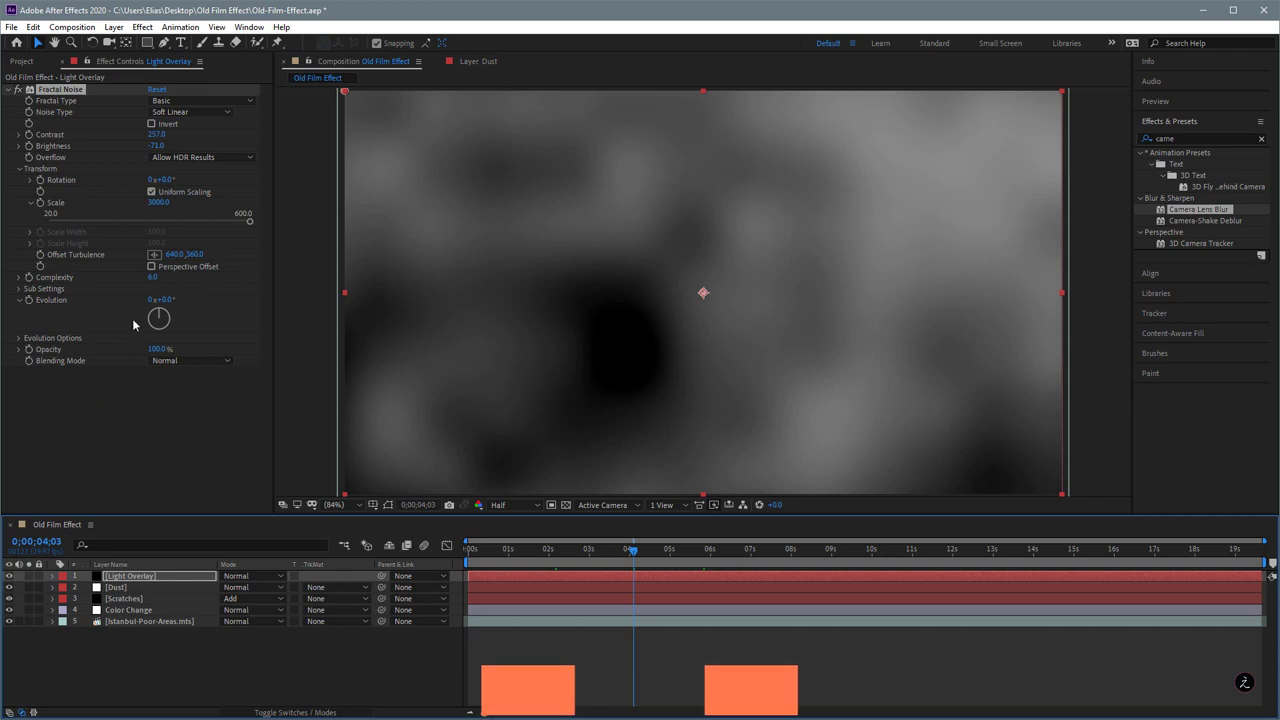
left_click(29, 302, "alt")
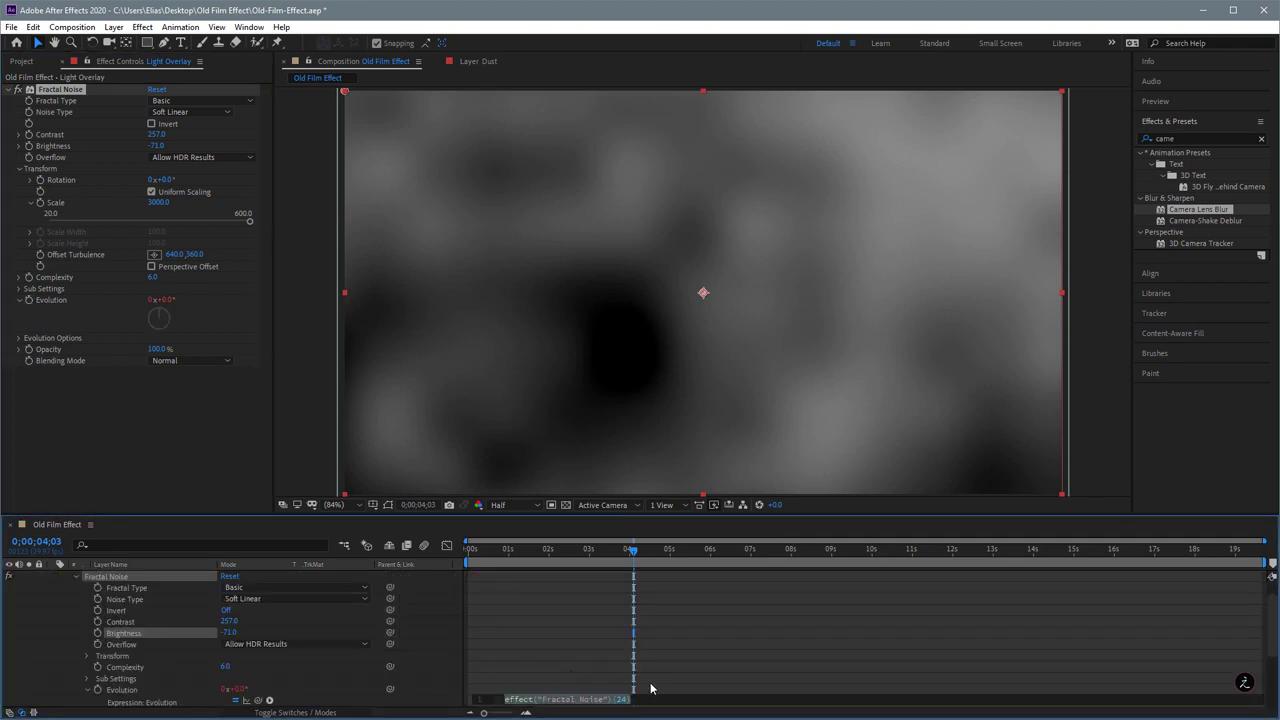
type("wigg")
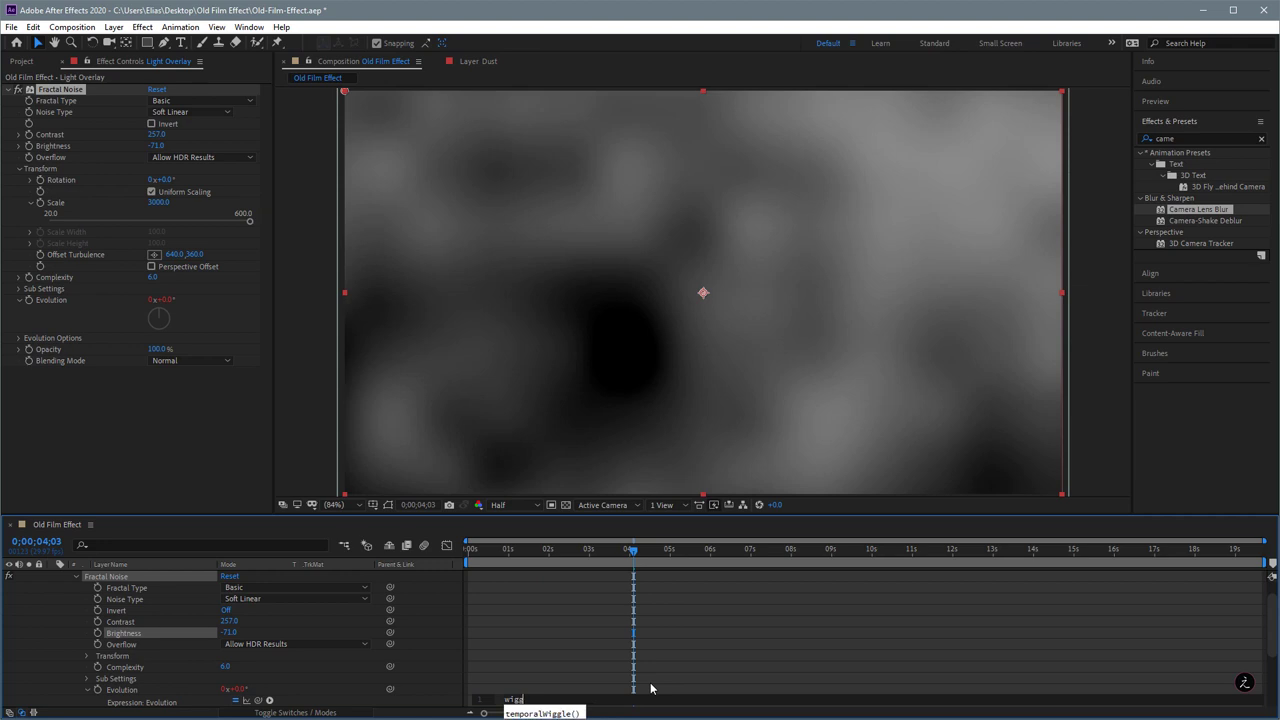
type("le(")
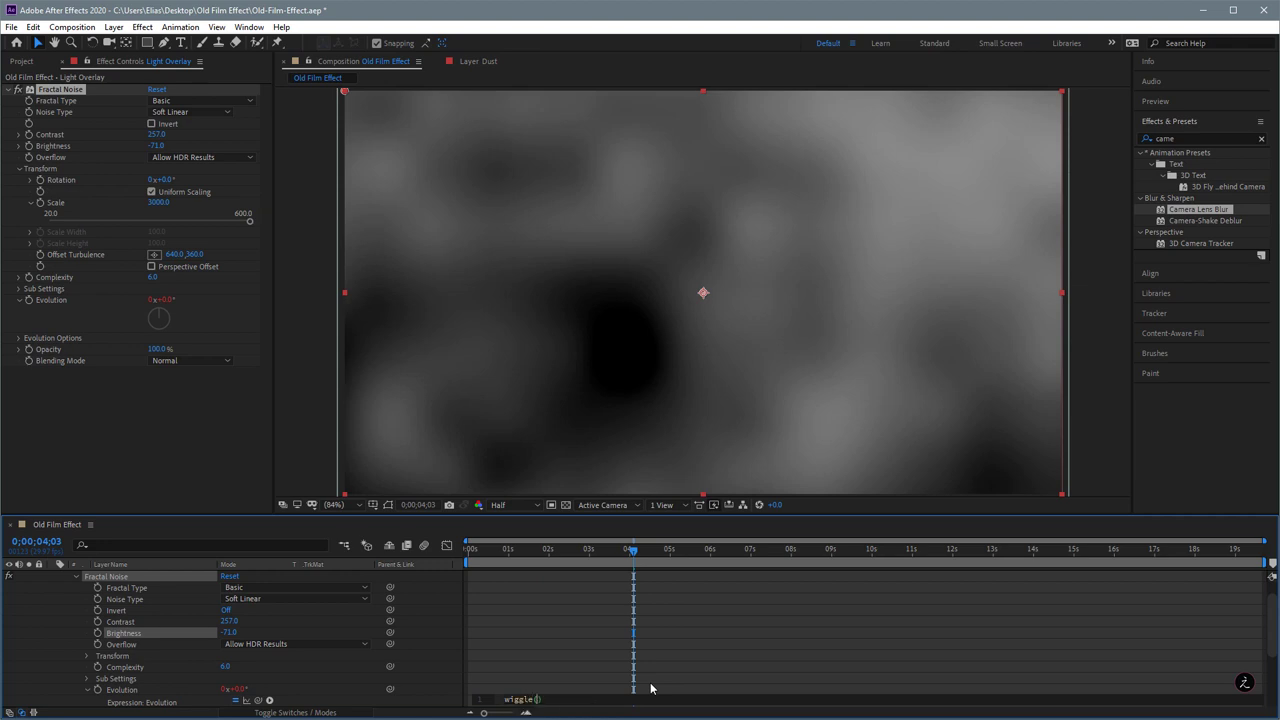
type("1,250")
left_click_drag(634, 551, 444, 562)
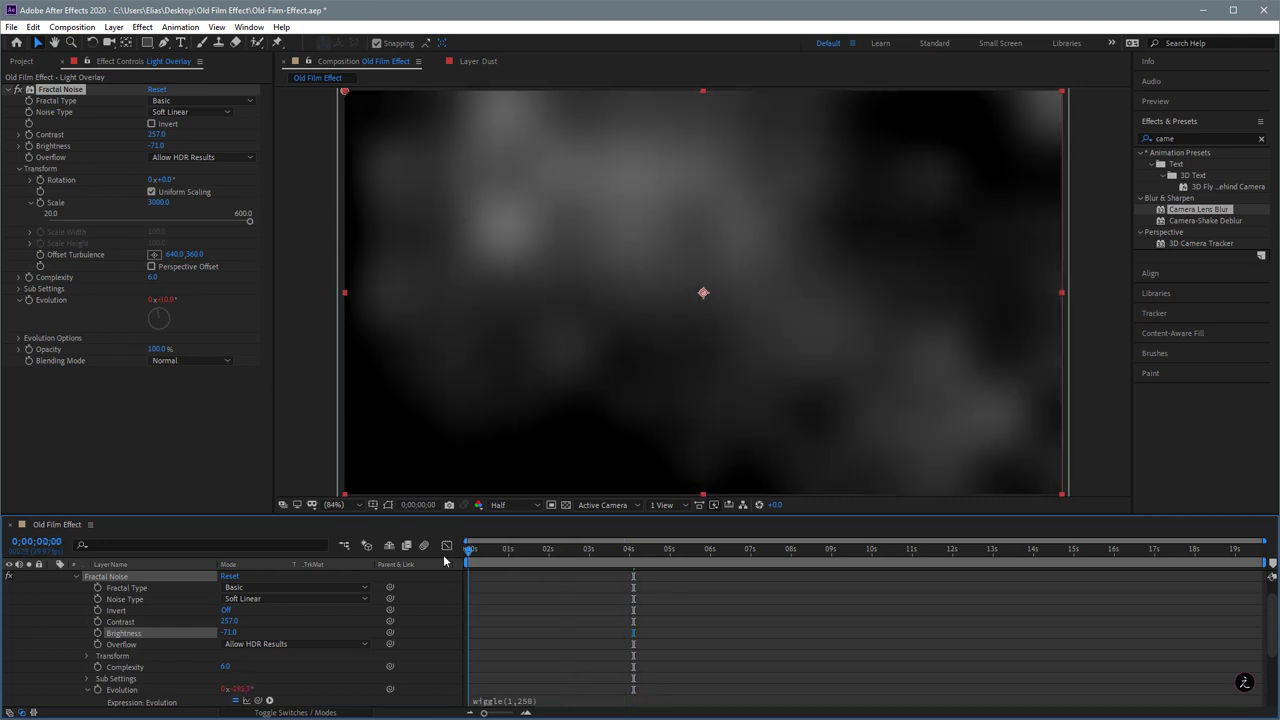
key("space")
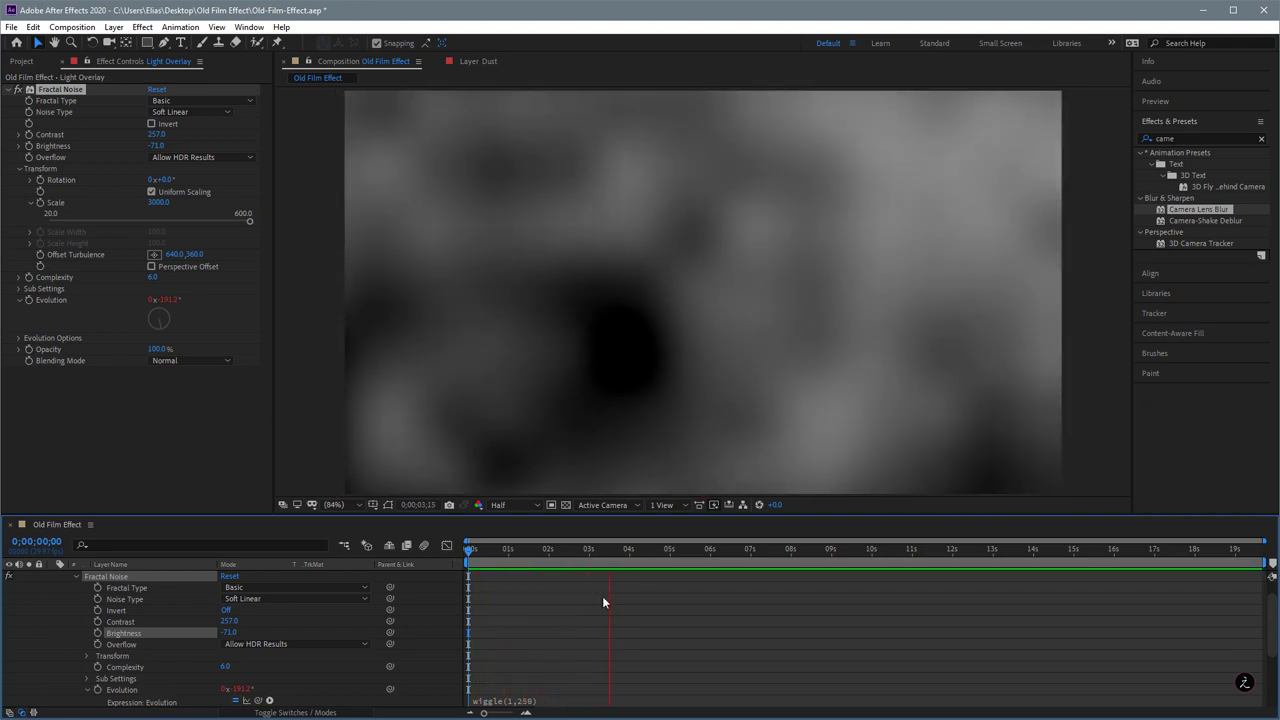
key("space")
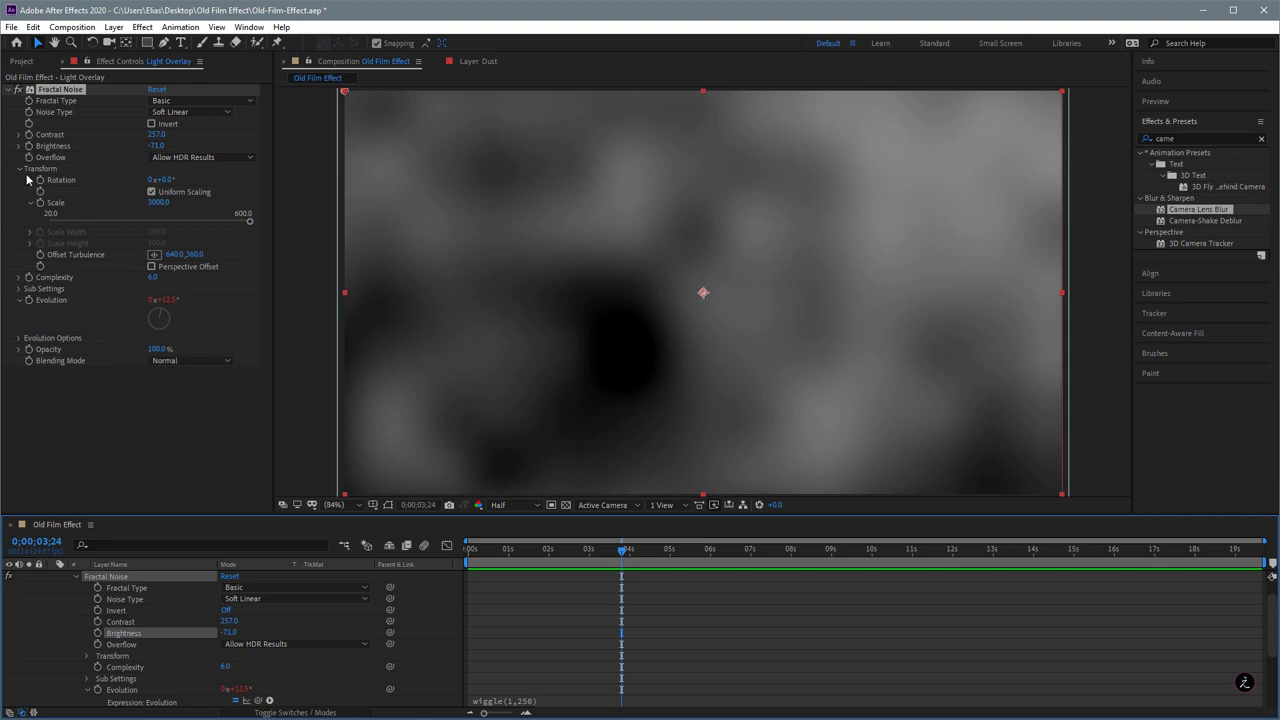
Set the Light Overlay layer's blending mode to Add and preview it over the footage from about 1.5 seconds.
left_click(22, 169)
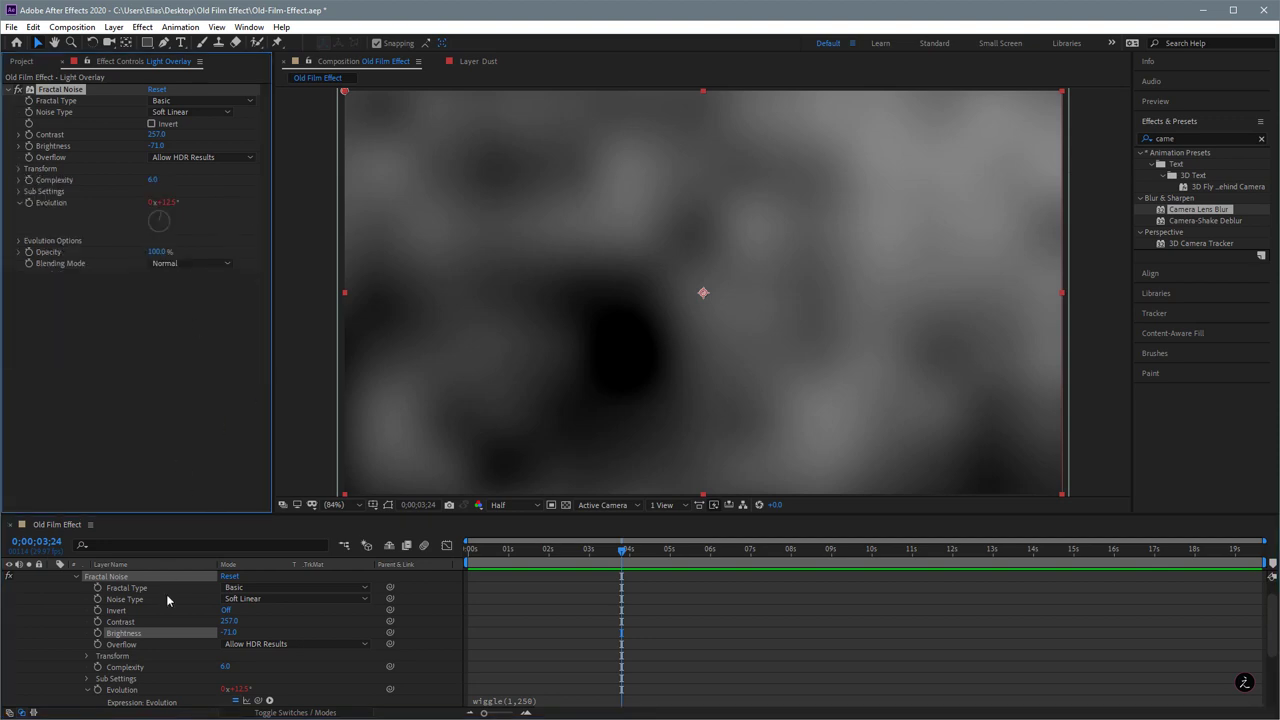
left_click(77, 577)
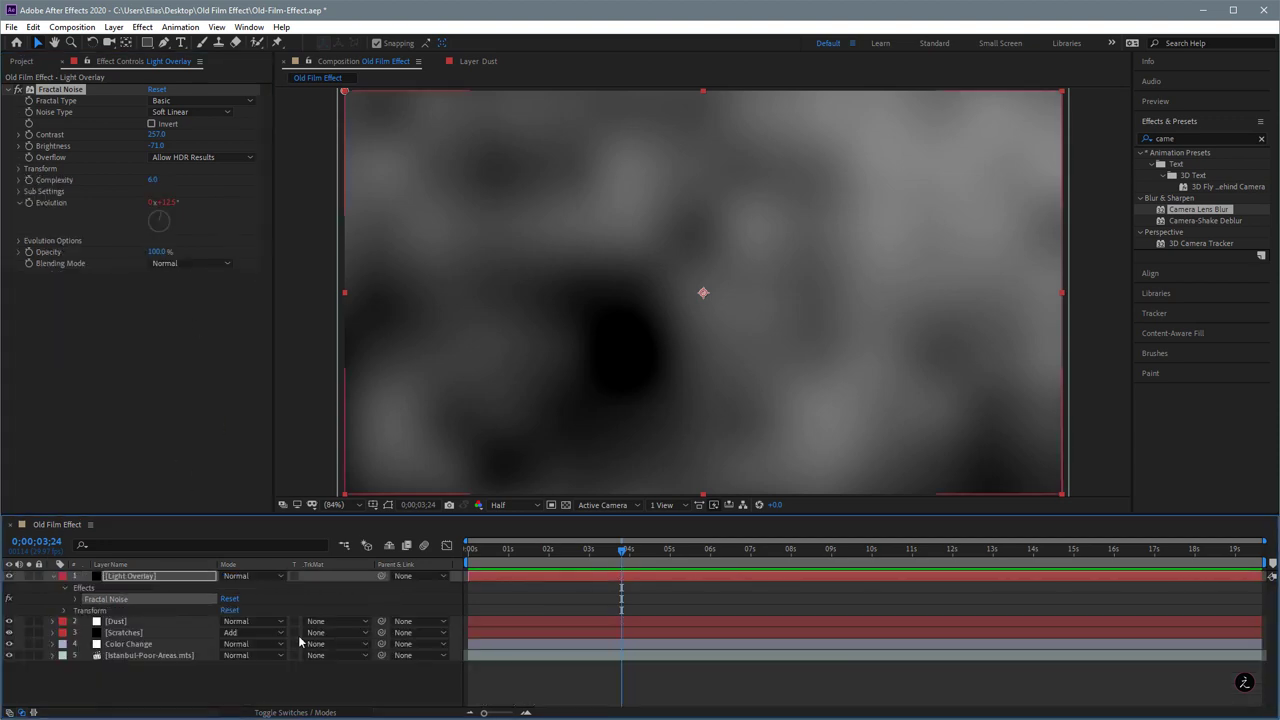
left_click(281, 577)
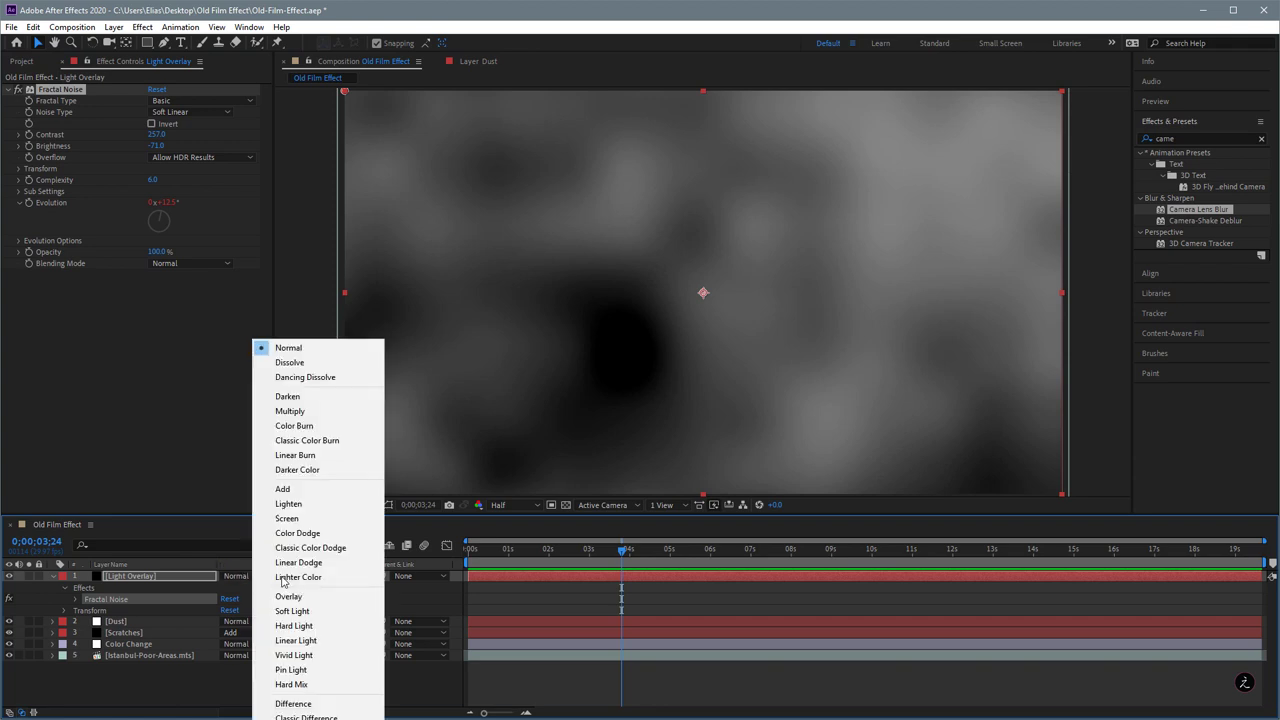
left_click(331, 489)
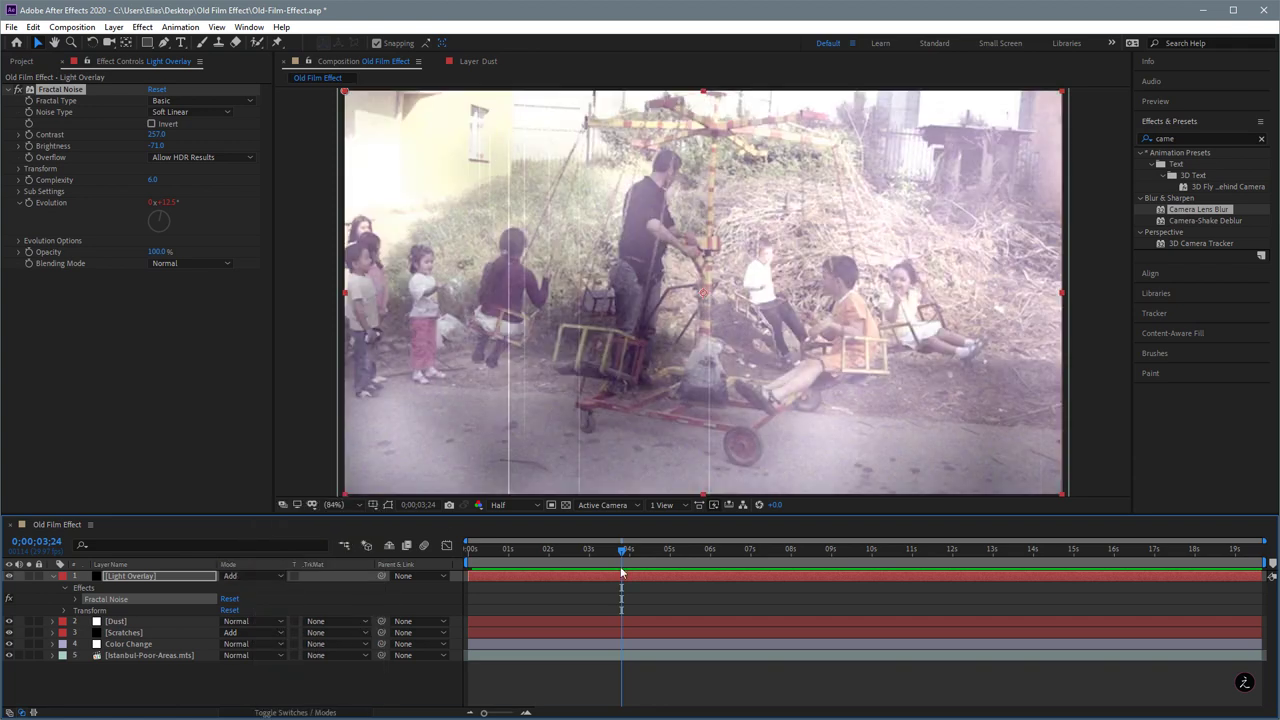
left_click_drag(622, 549, 530, 549)
key("space")
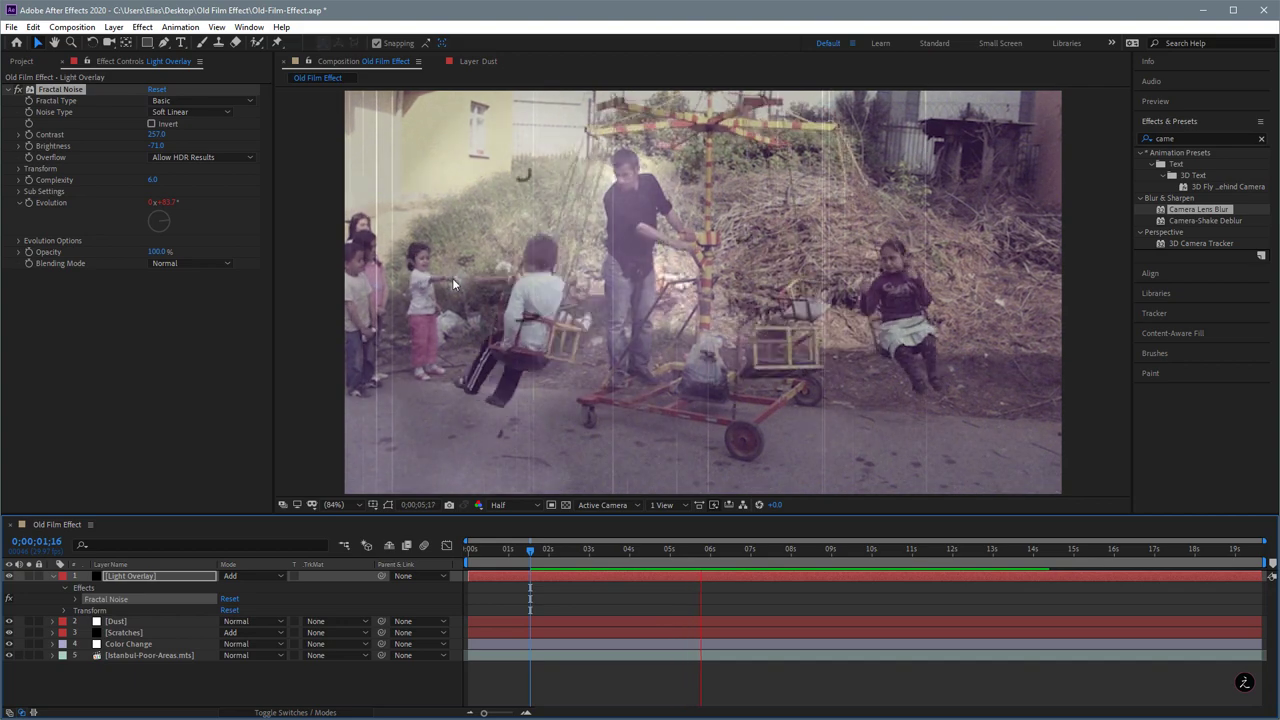
key("space")
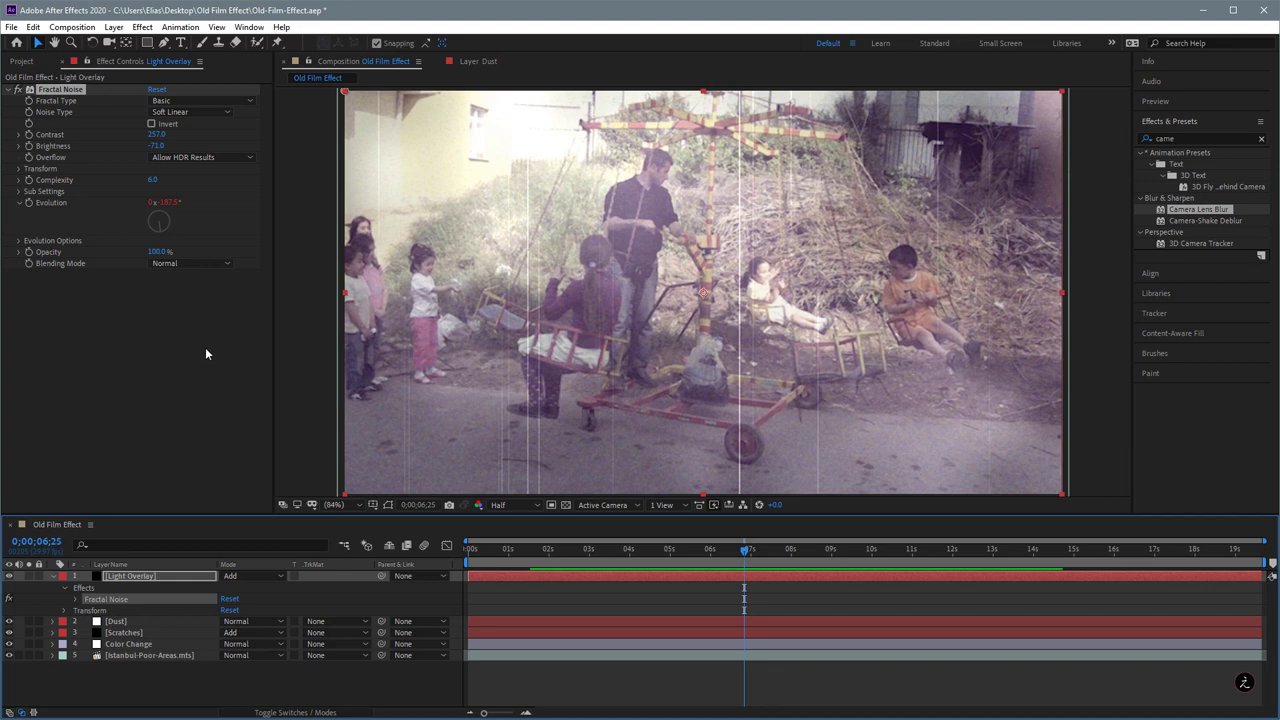
Apply the Colorama effect to the Light Overlay layer with the Sepia 2 preset palette for its Output Cycle.
left_click(143, 27)
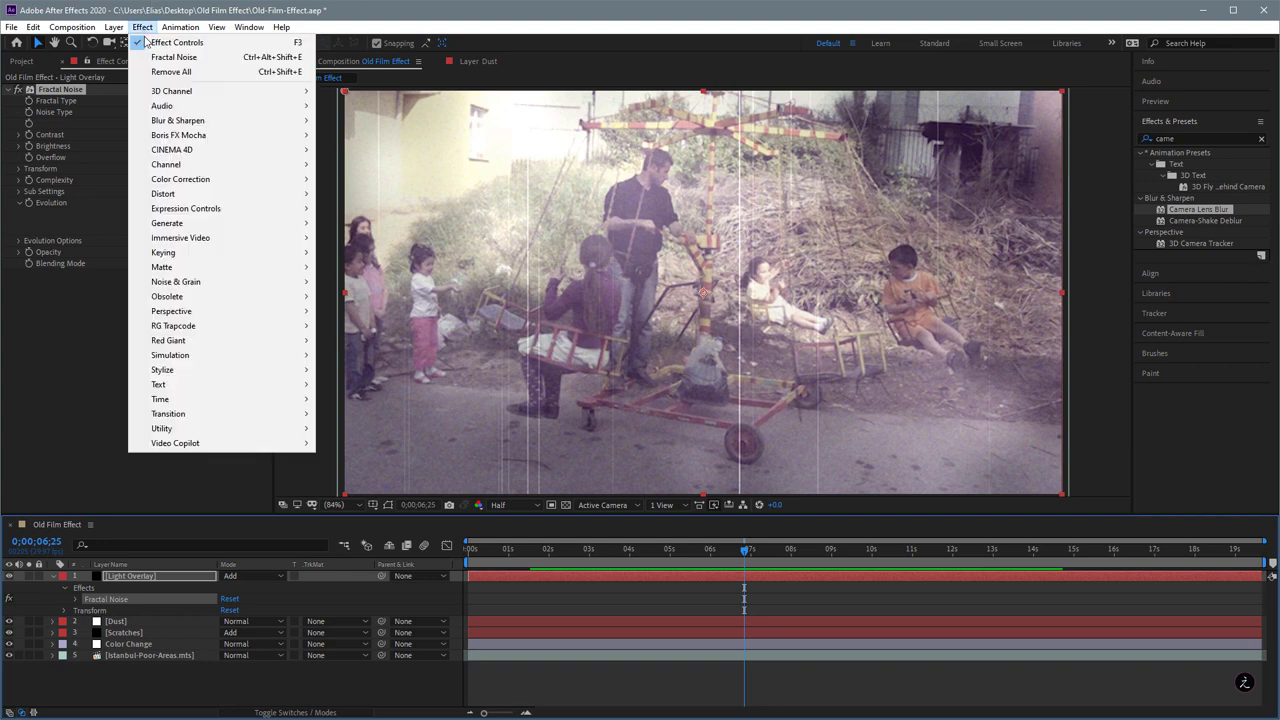
mouse_move(238, 178)
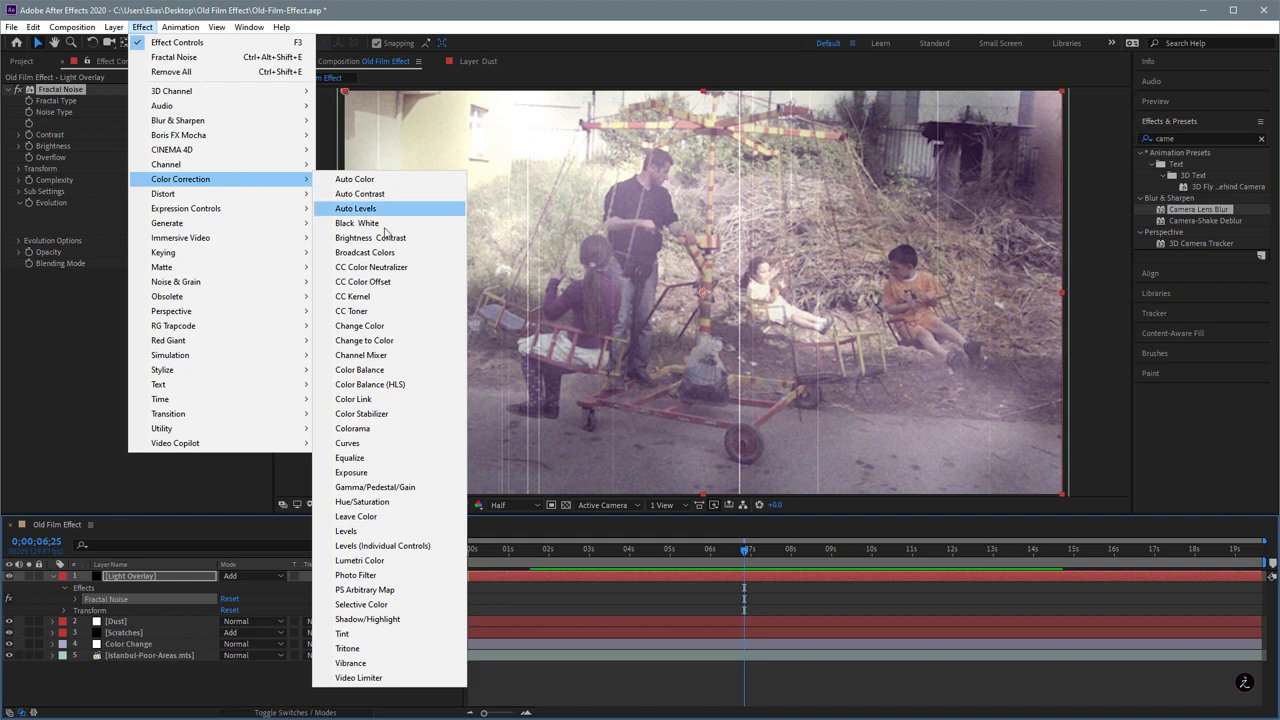
left_click(425, 438)
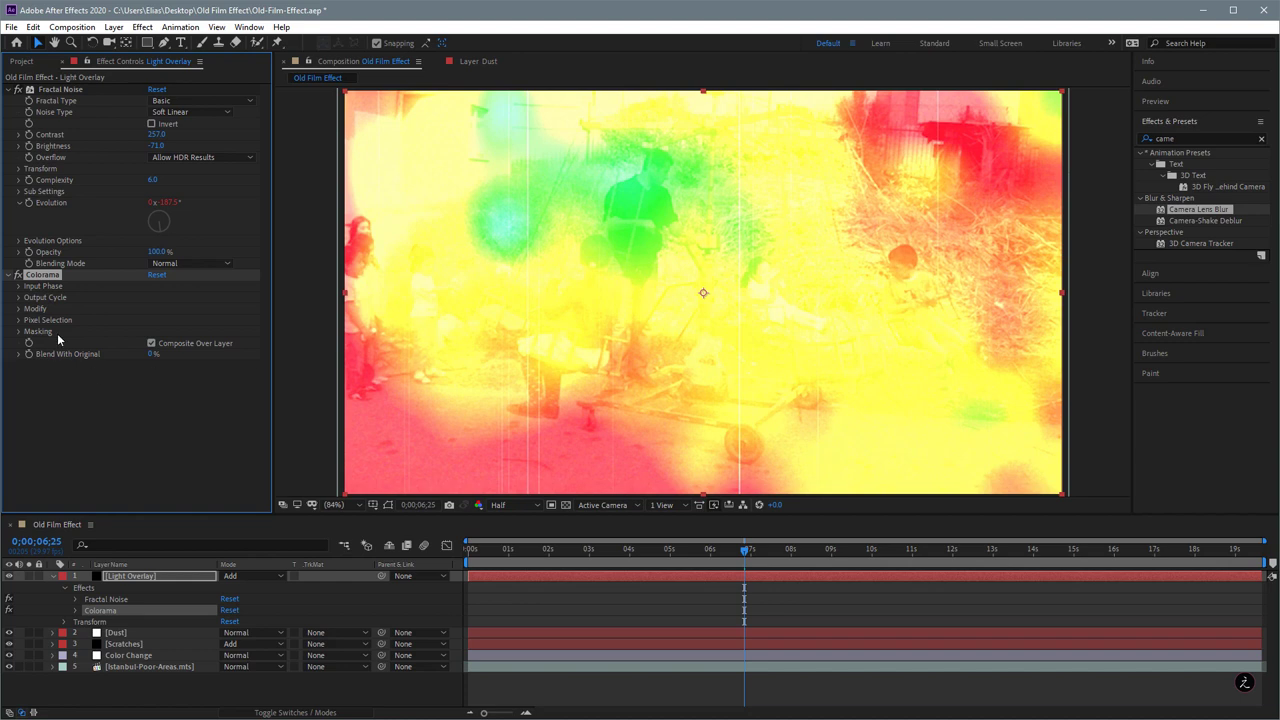
left_click(18, 297)
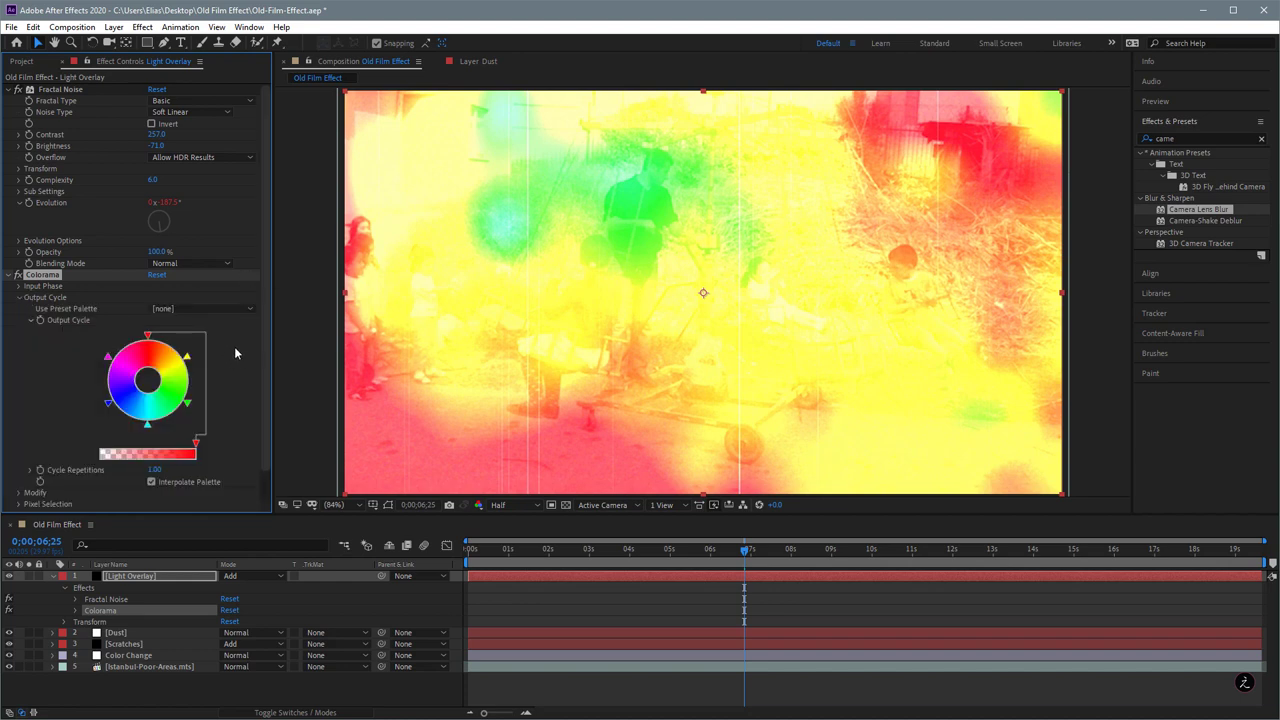
left_click(9, 90)
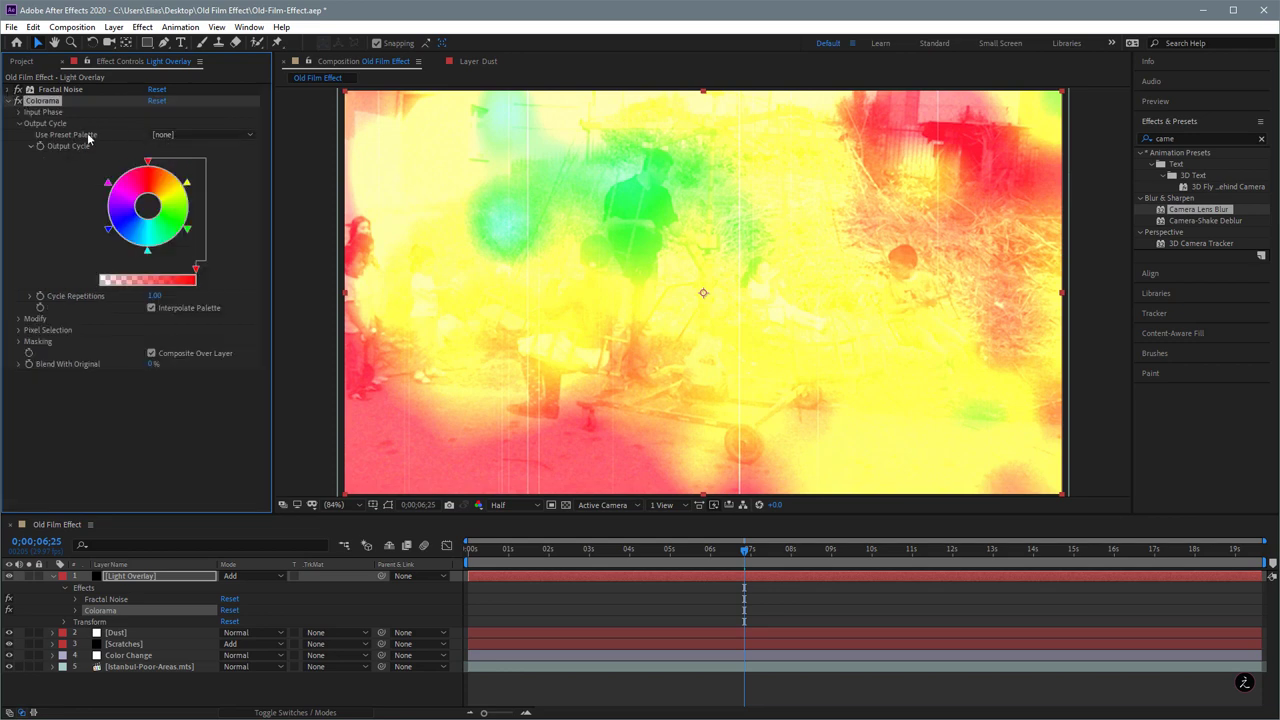
left_click(236, 137)
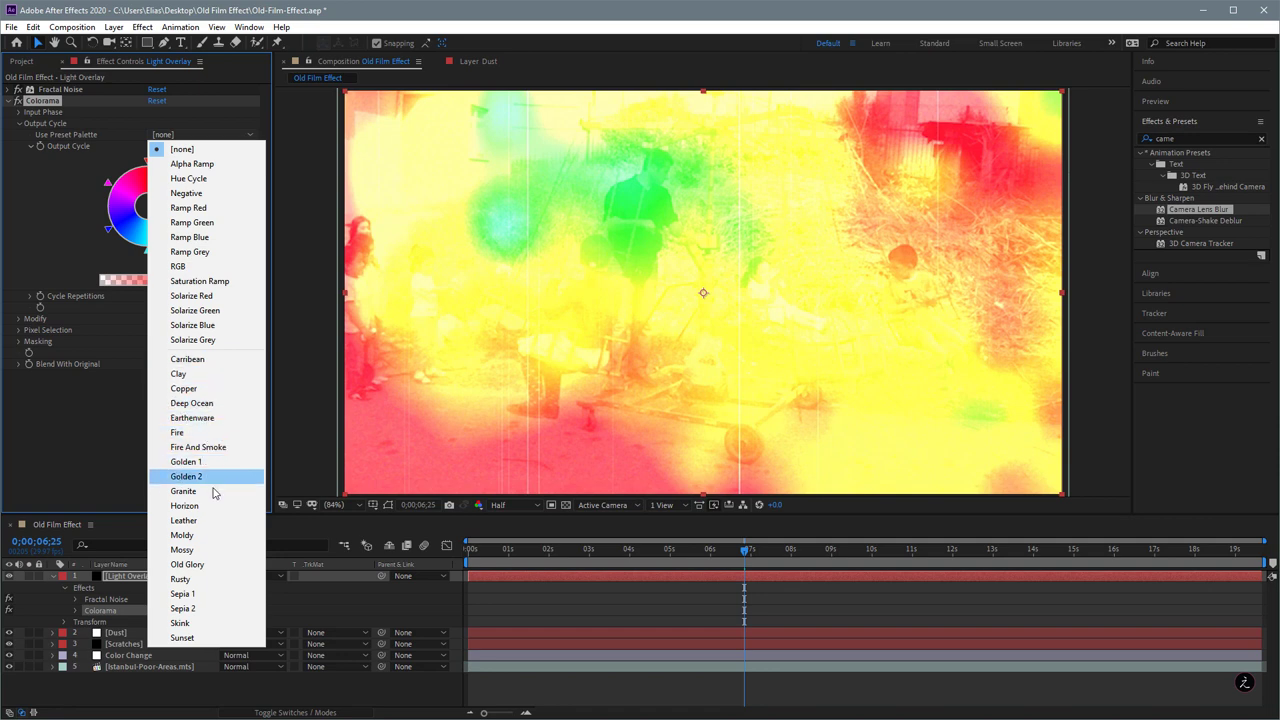
left_click(233, 610)
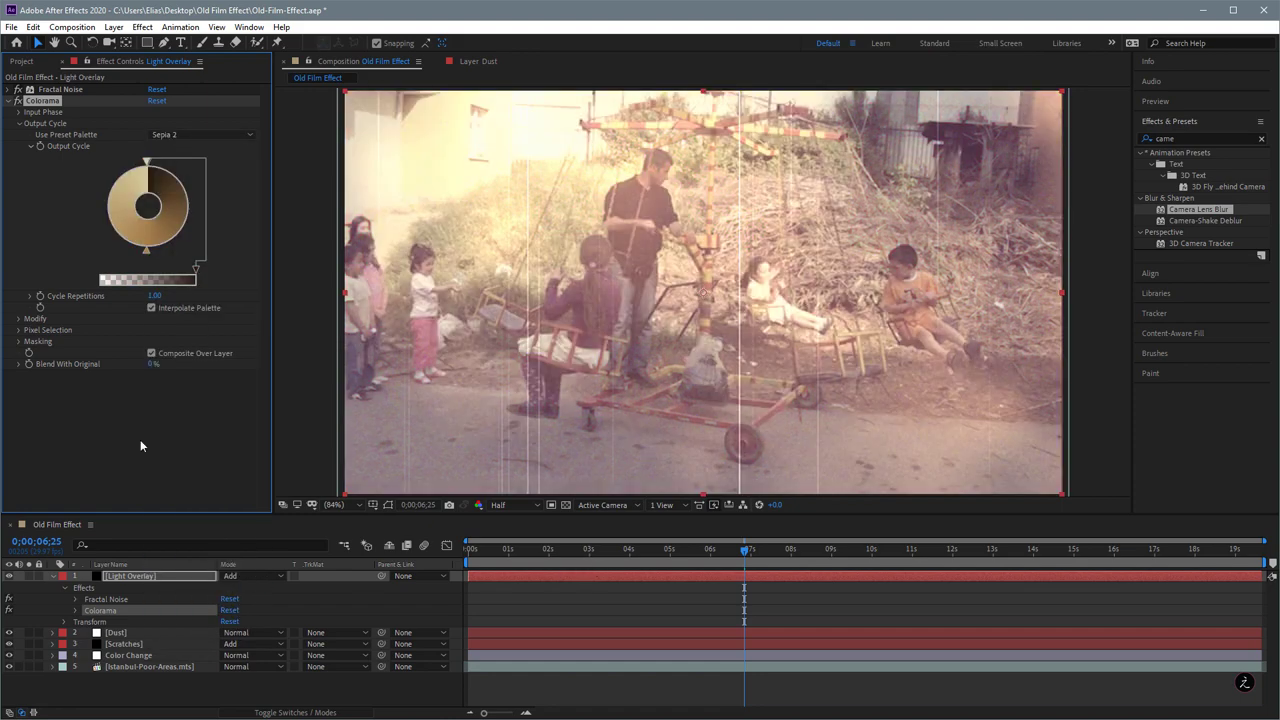
Preview the sepia overlay, set Colorama's Blend With Original to 48%, and preview the change.
key("Home")
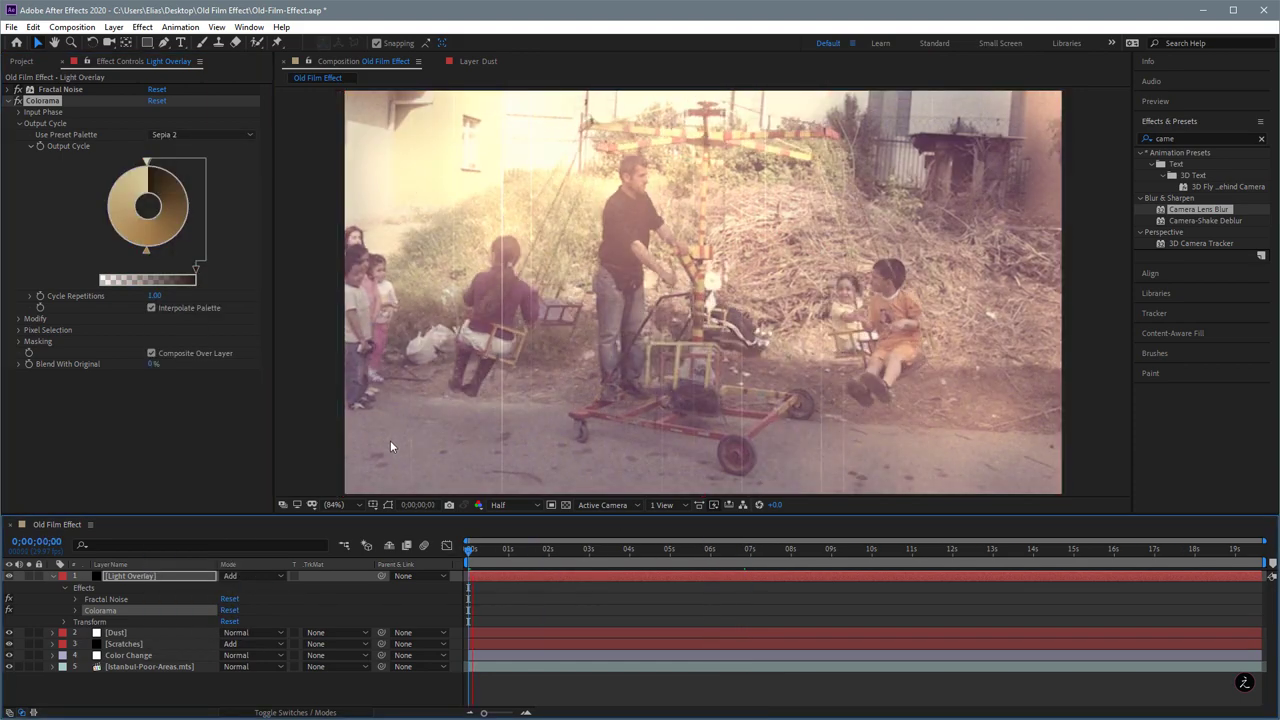
key("space")
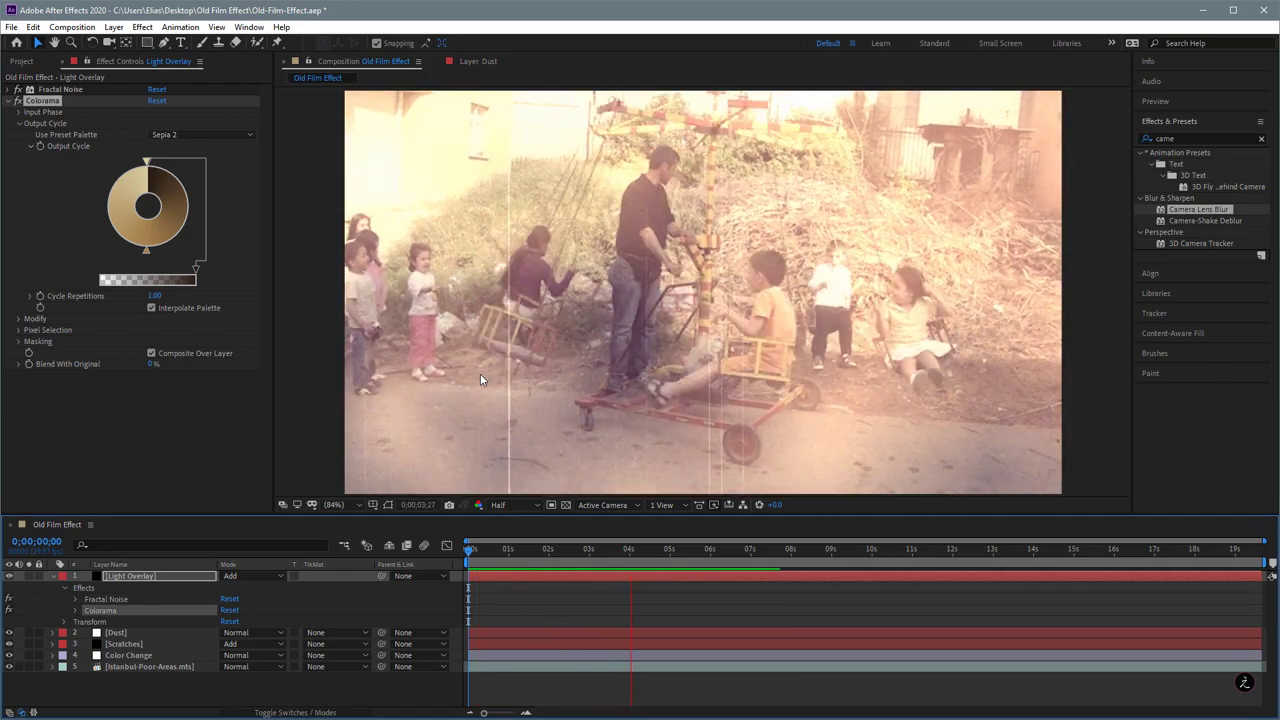
key("space")
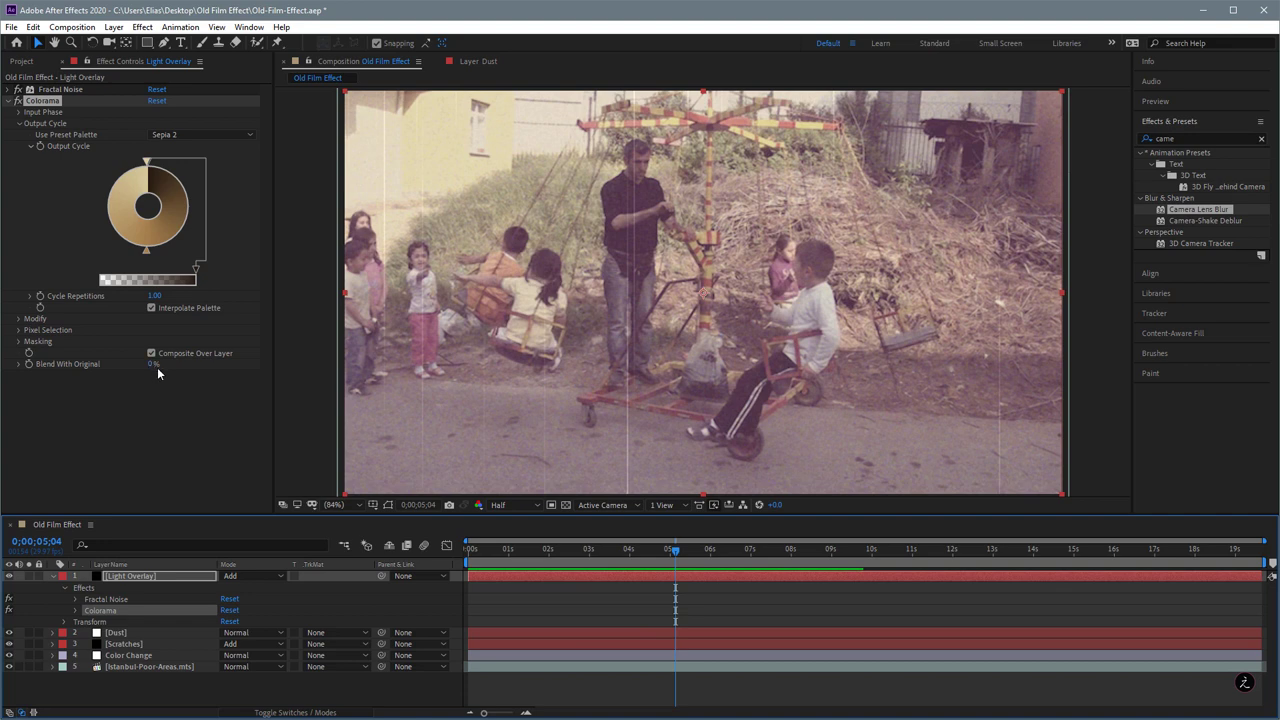
left_click_drag(152, 366, 195, 363)
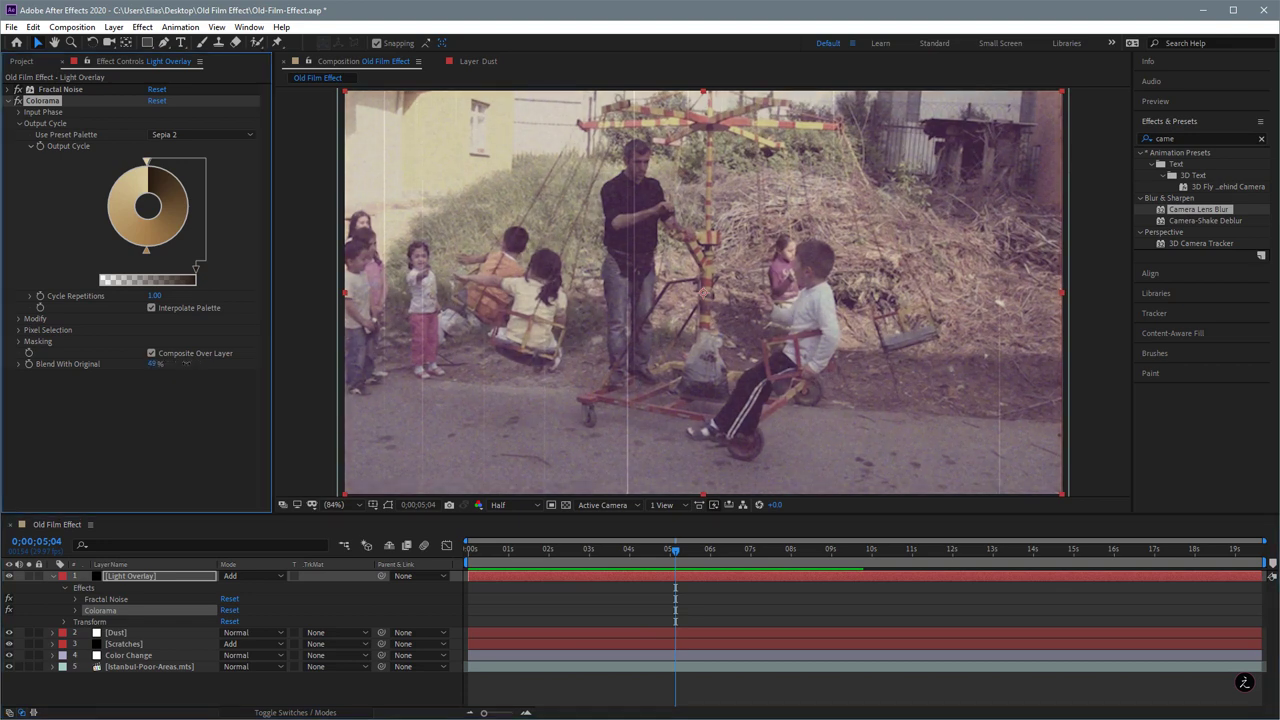
key("space")
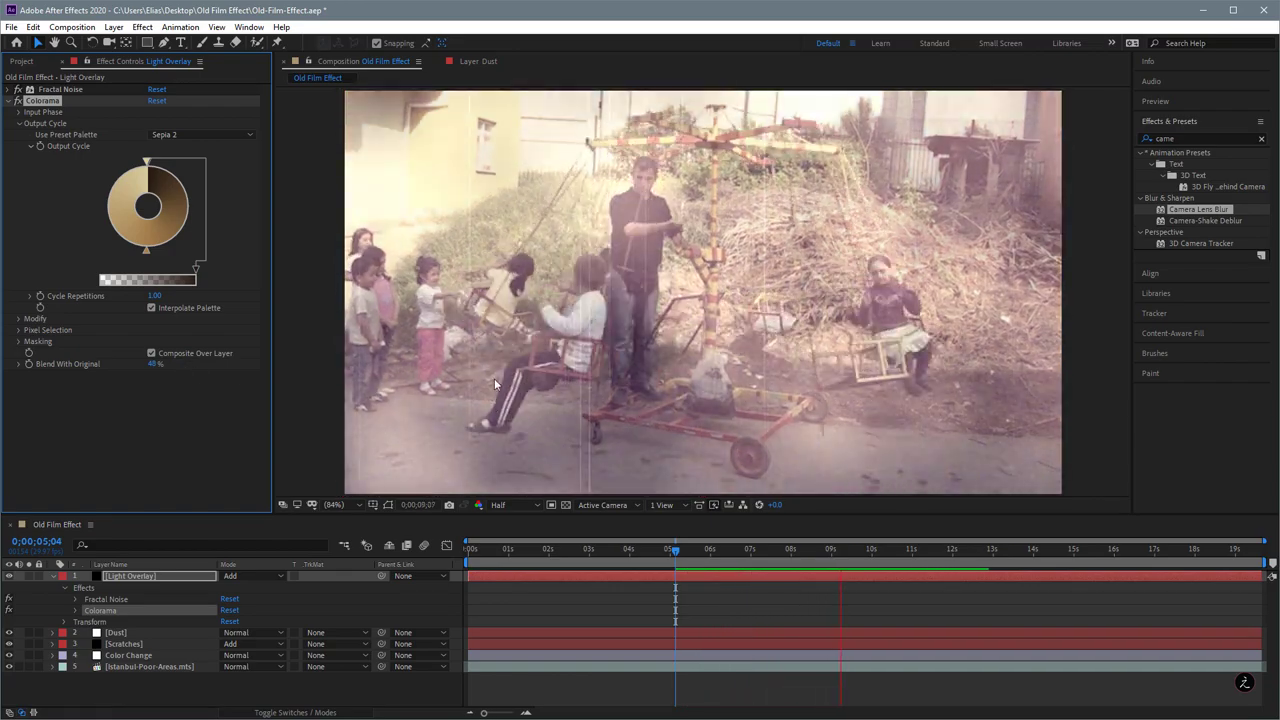
key("space")
Lower the Light Overlay's Fractal Noise Brightness to -80 while checking a bright frame near nine seconds.
left_click(18, 123)
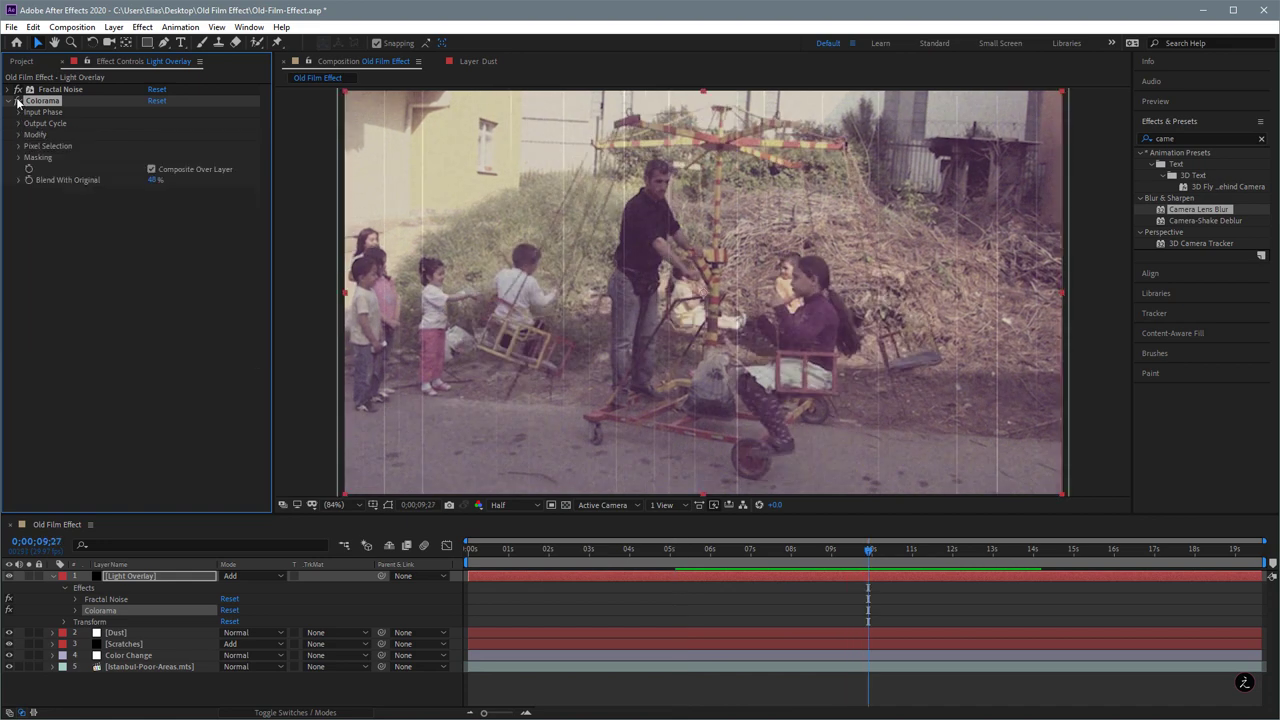
left_click(8, 101)
left_click(8, 89)
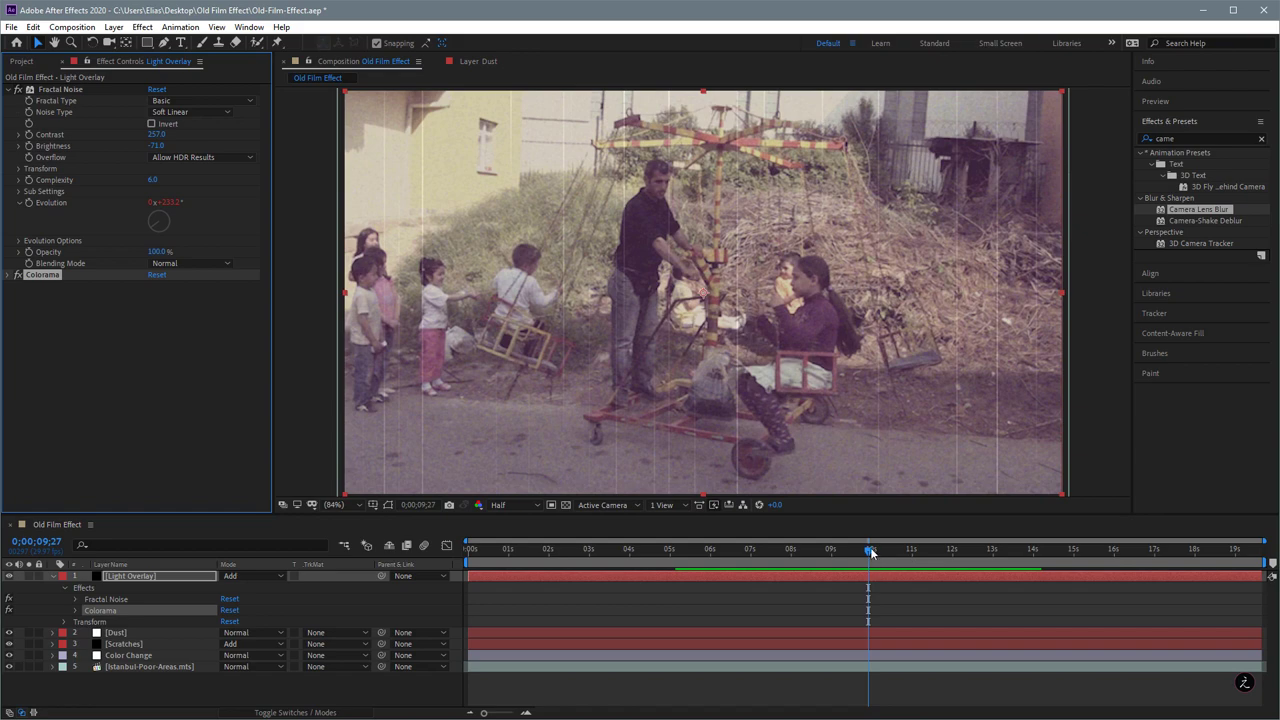
left_click_drag(872, 553, 840, 550)
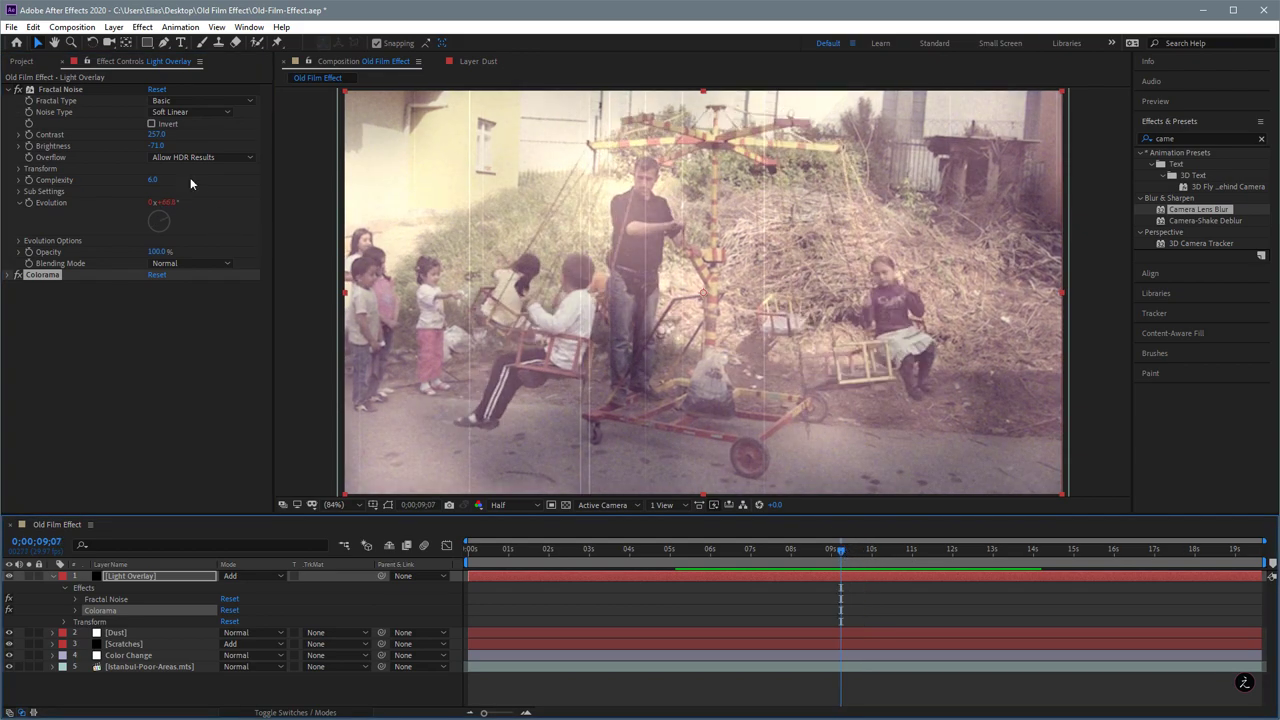
left_click_drag(155, 145, 120, 145)
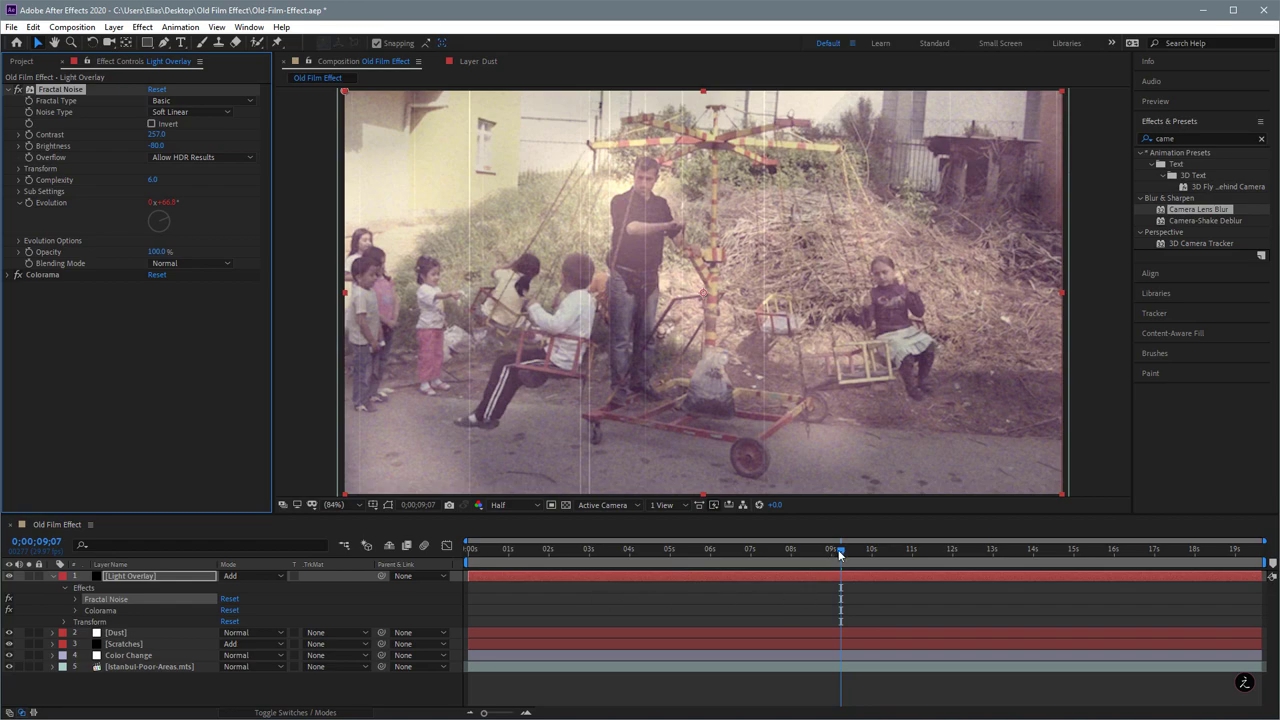
left_click(608, 546)
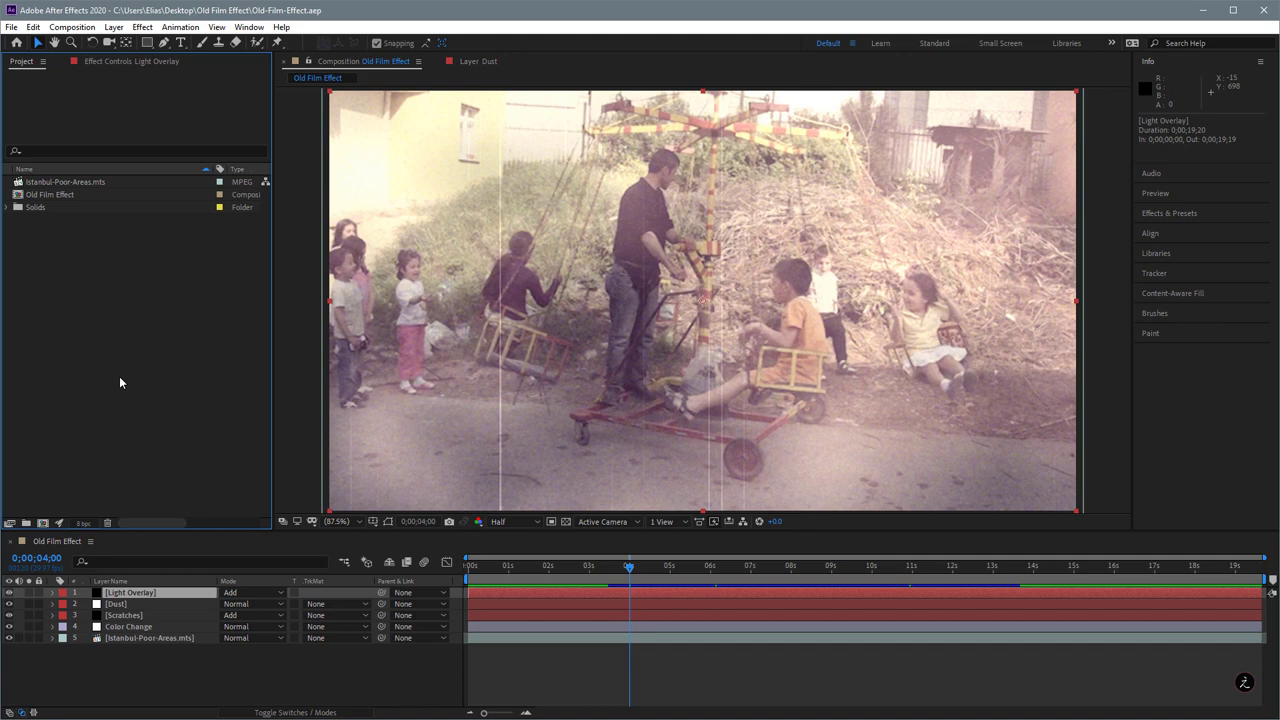
Create a black 1280 x 720 px solid layer named Frame above the Light Overlay layer.
left_click(163, 668)
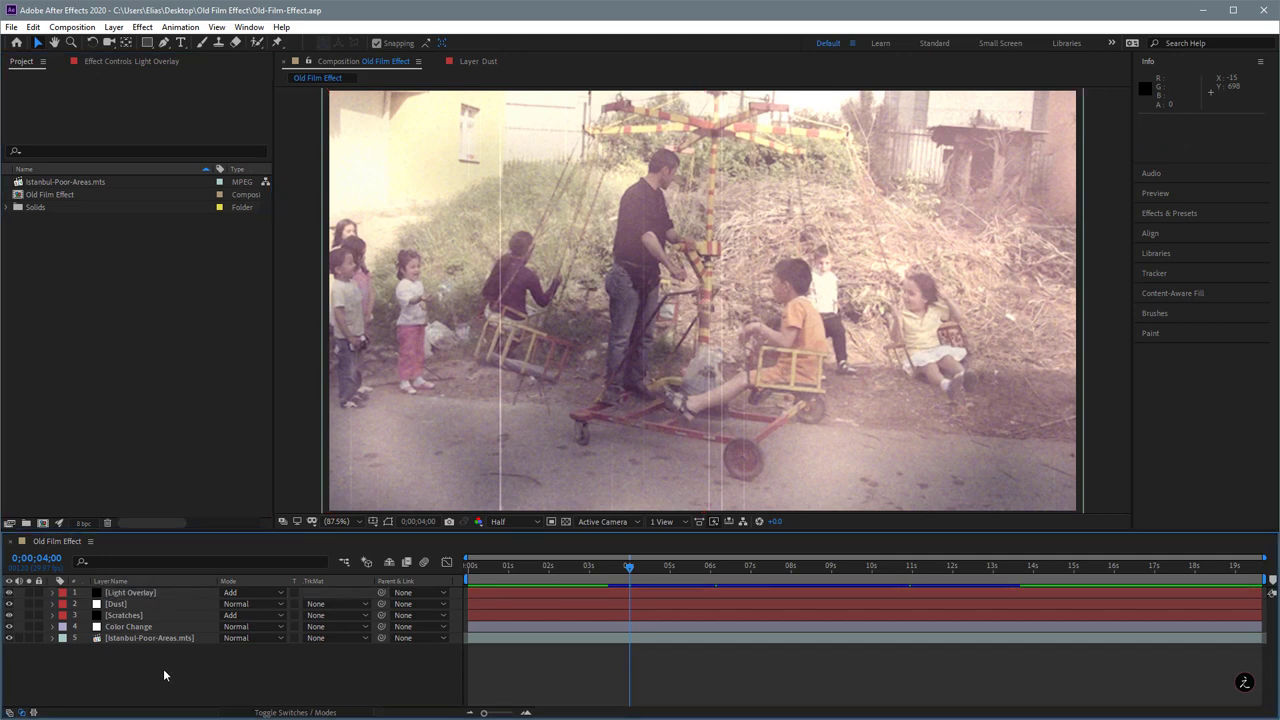
key("ctrl+y")
type("Fra")
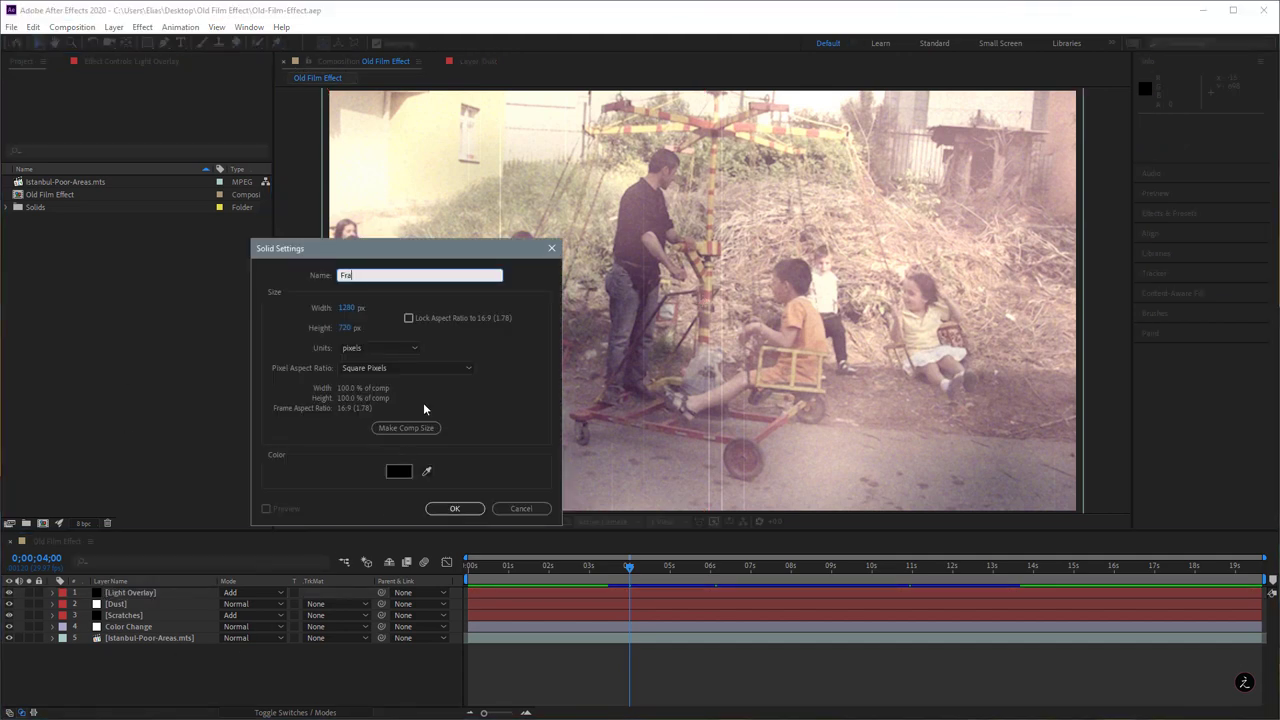
type("me")
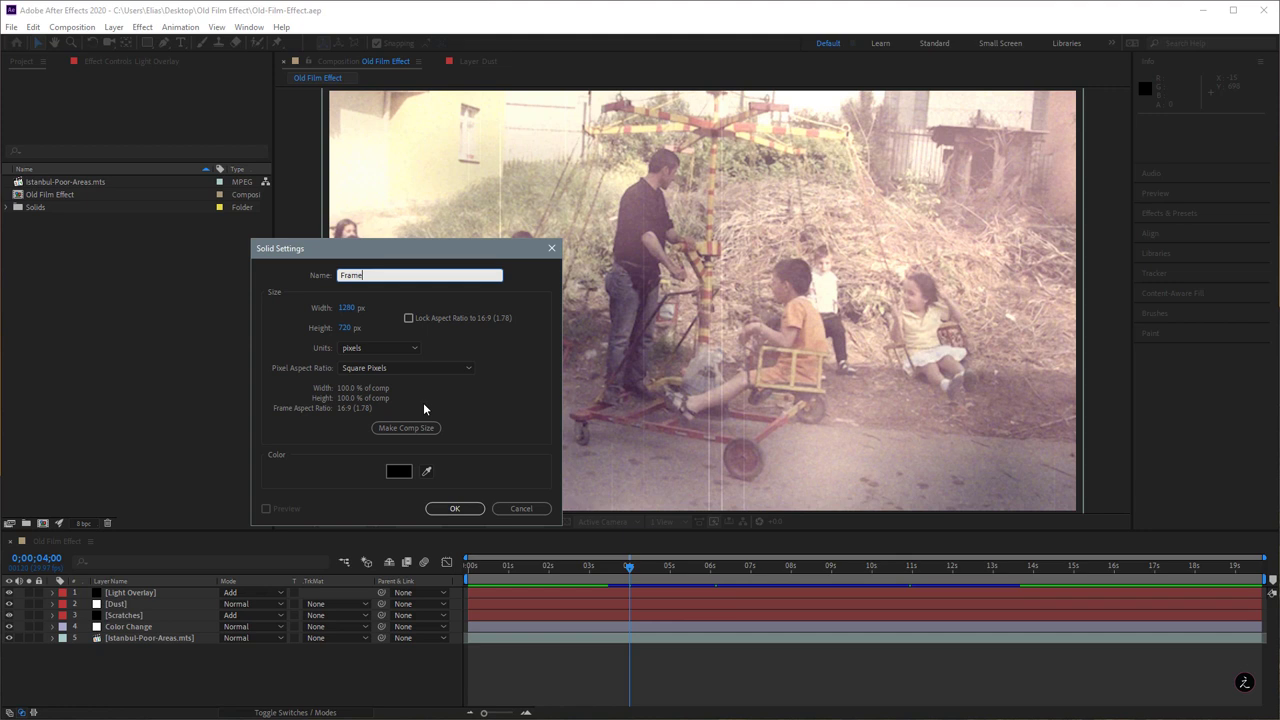
left_click(455, 509)
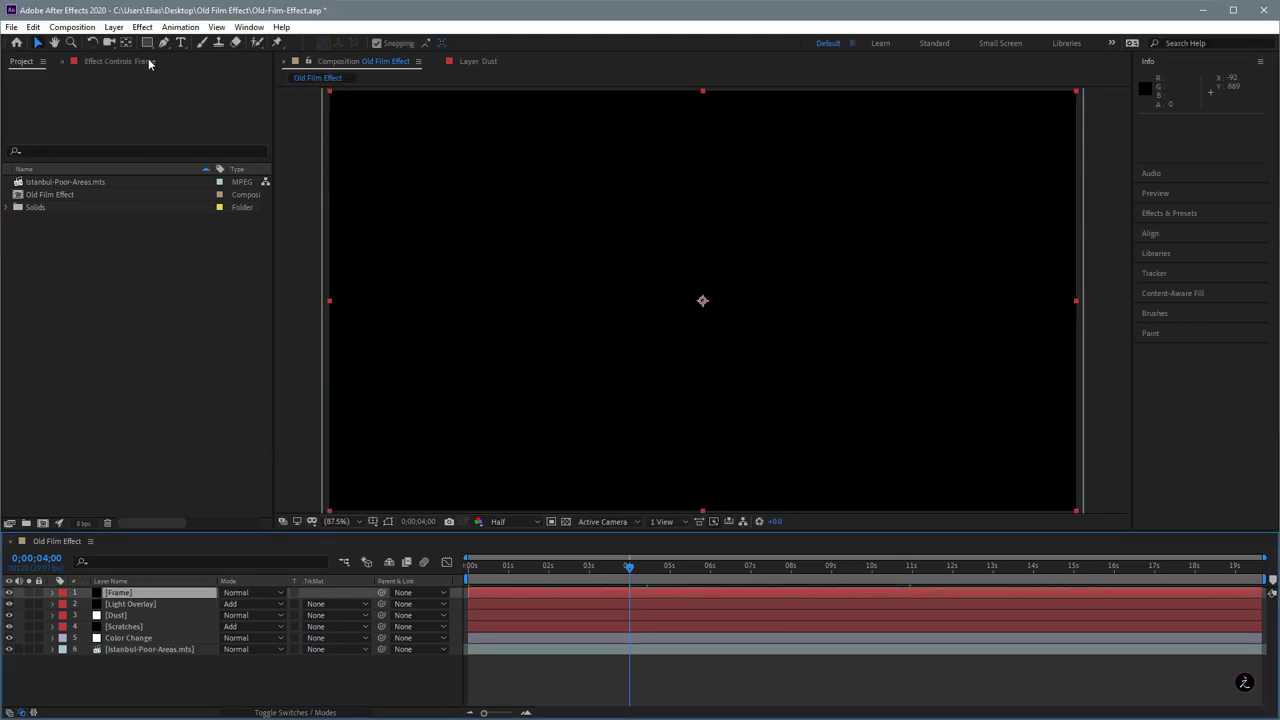
Add a full-size rounded rectangle mask to the Frame layer and set the mask mode to Subtract.
left_click_drag(147, 42, 222, 61)
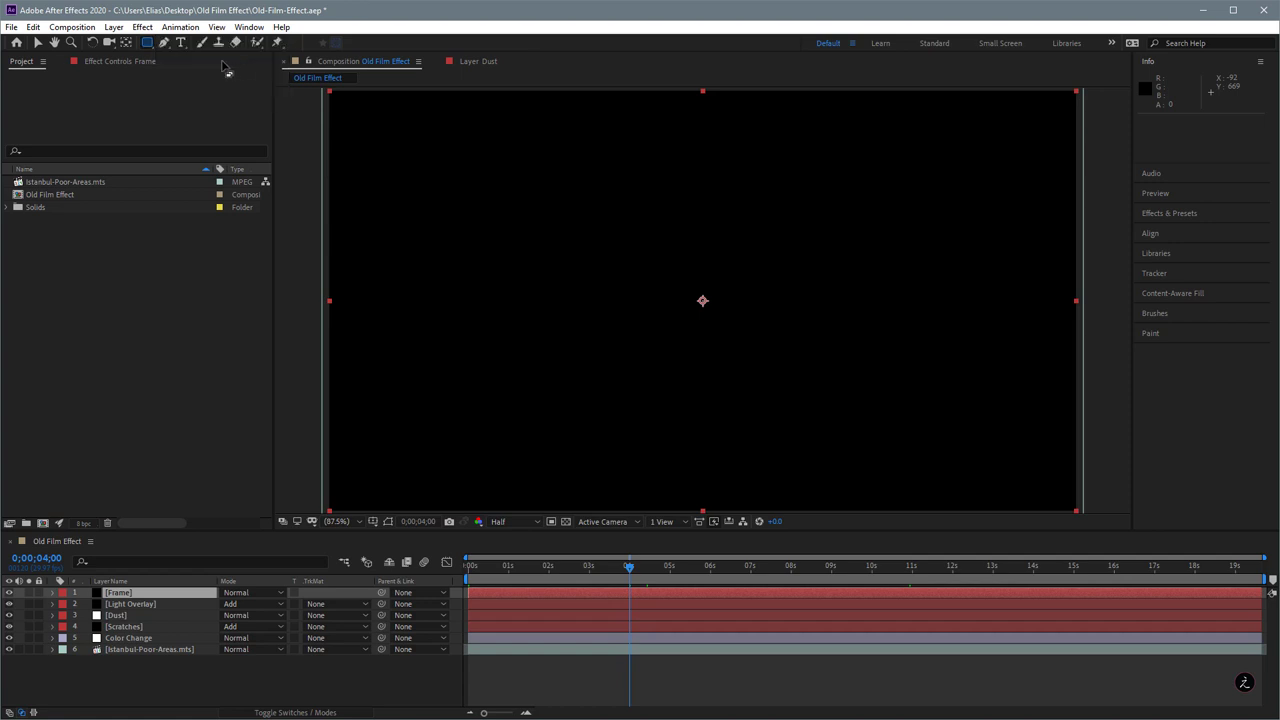
double_click(148, 43)
key("v")
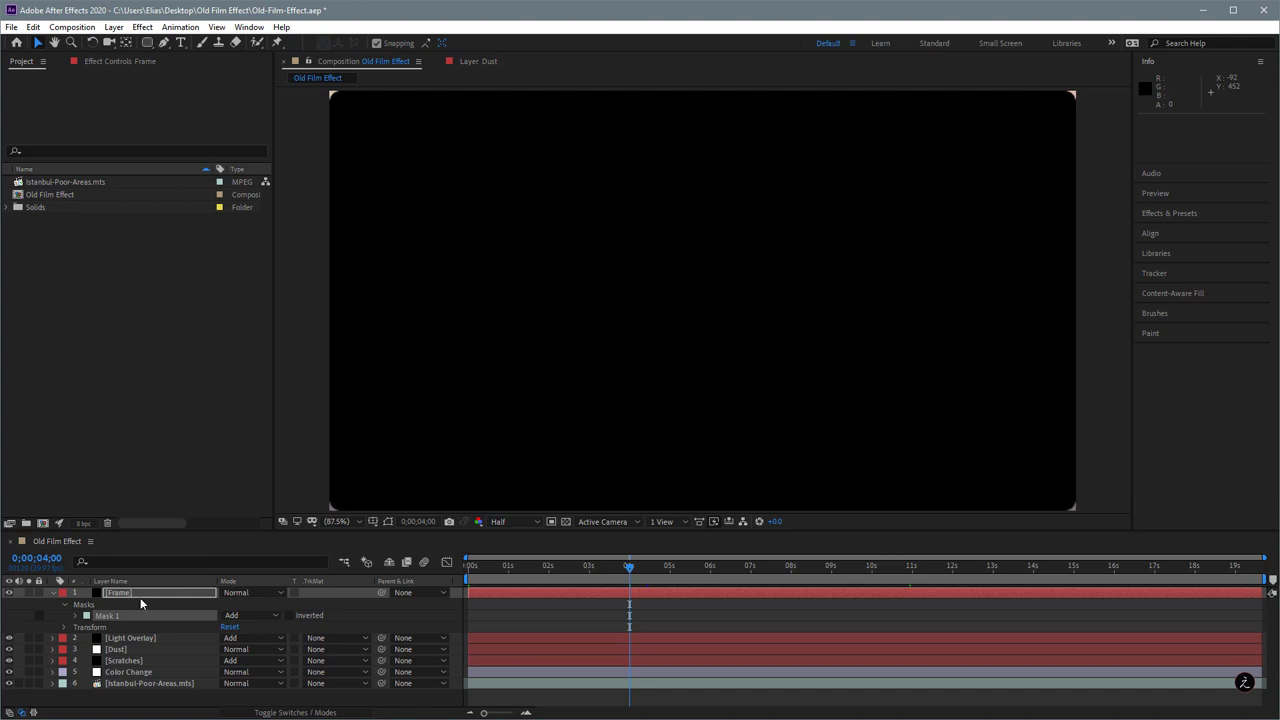
left_click(276, 617)
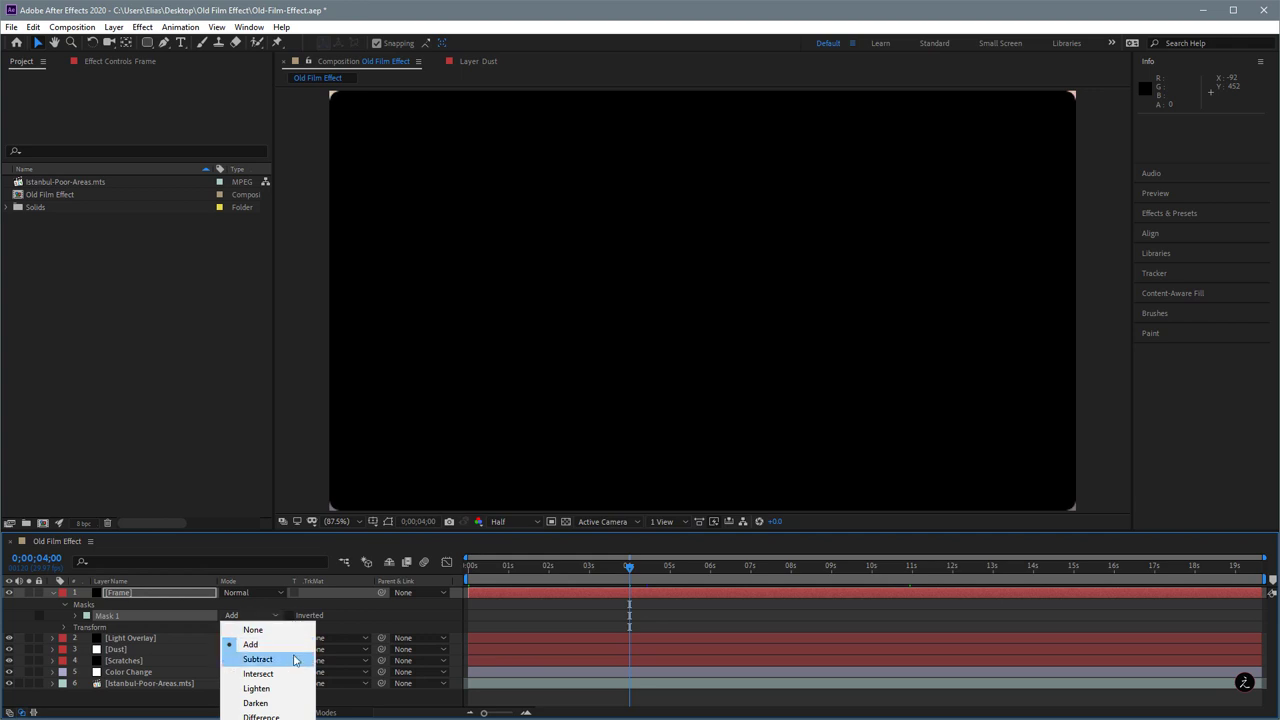
left_click(296, 660)
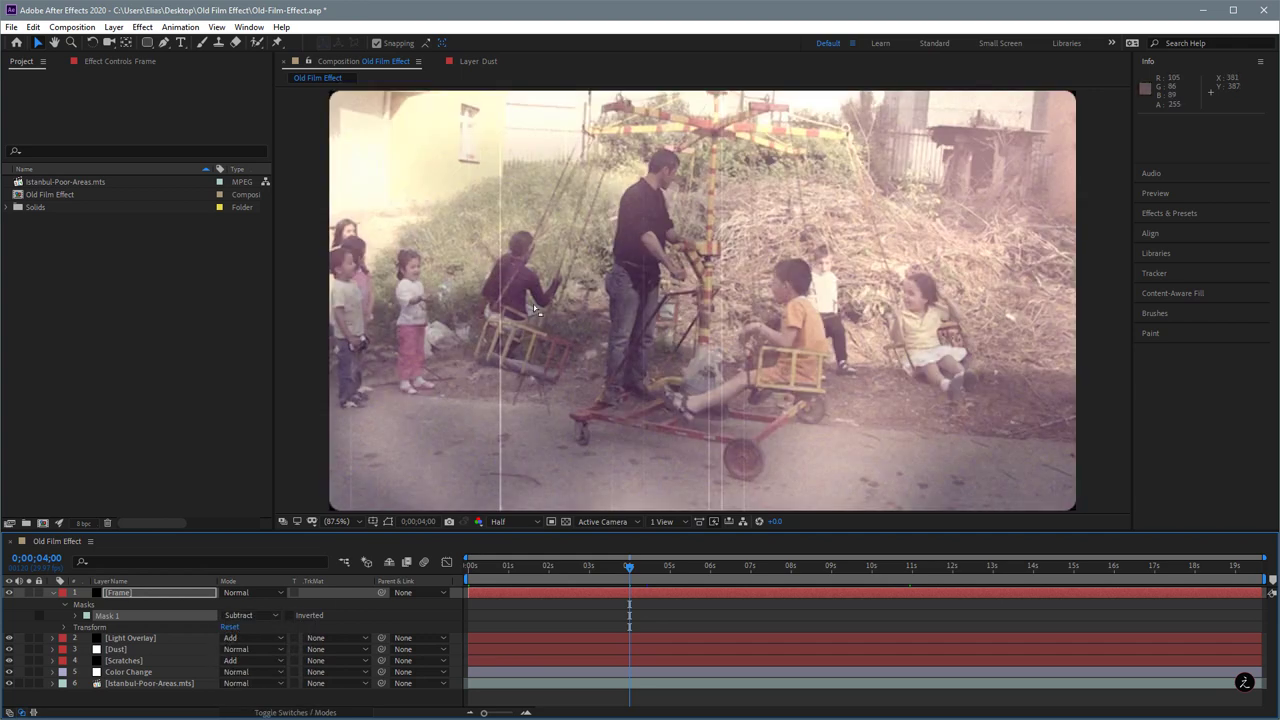
Set the Frame mask's expansion to -28 pixels and its feather to 36 pixels, and preview the frame from about 2.5 seconds.
left_click(77, 616)
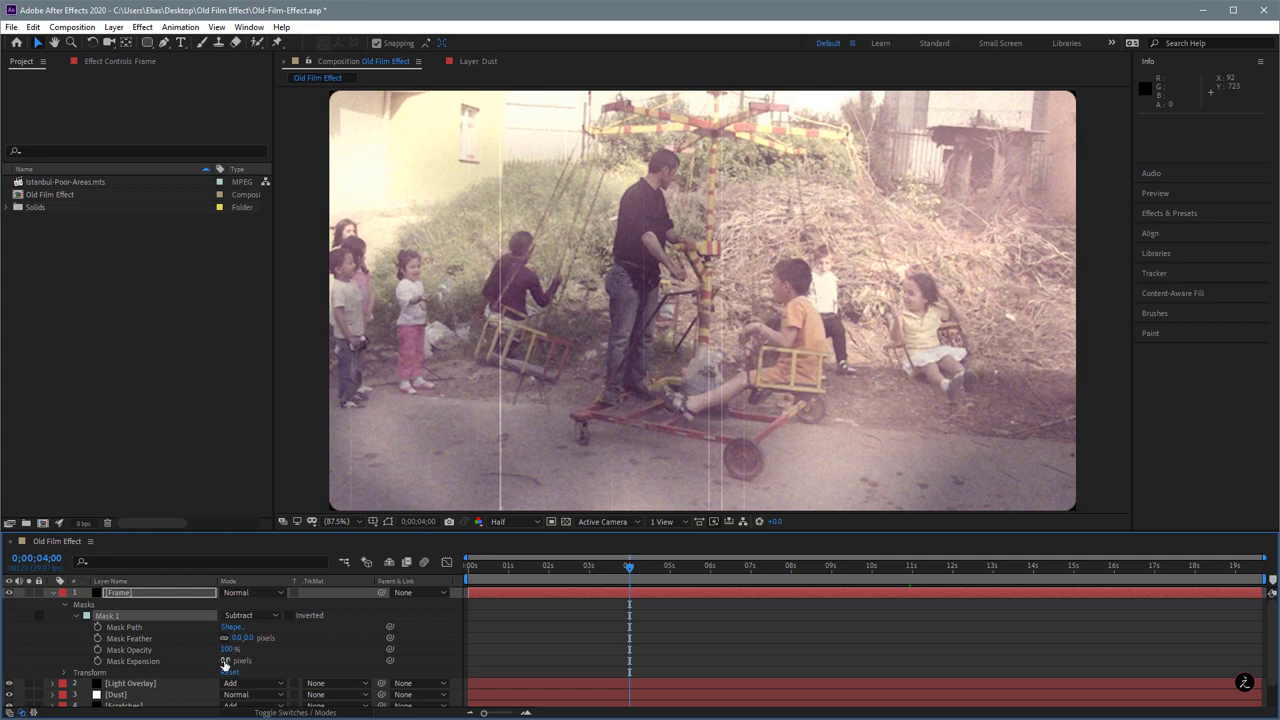
left_click_drag(225, 663, 251, 620)
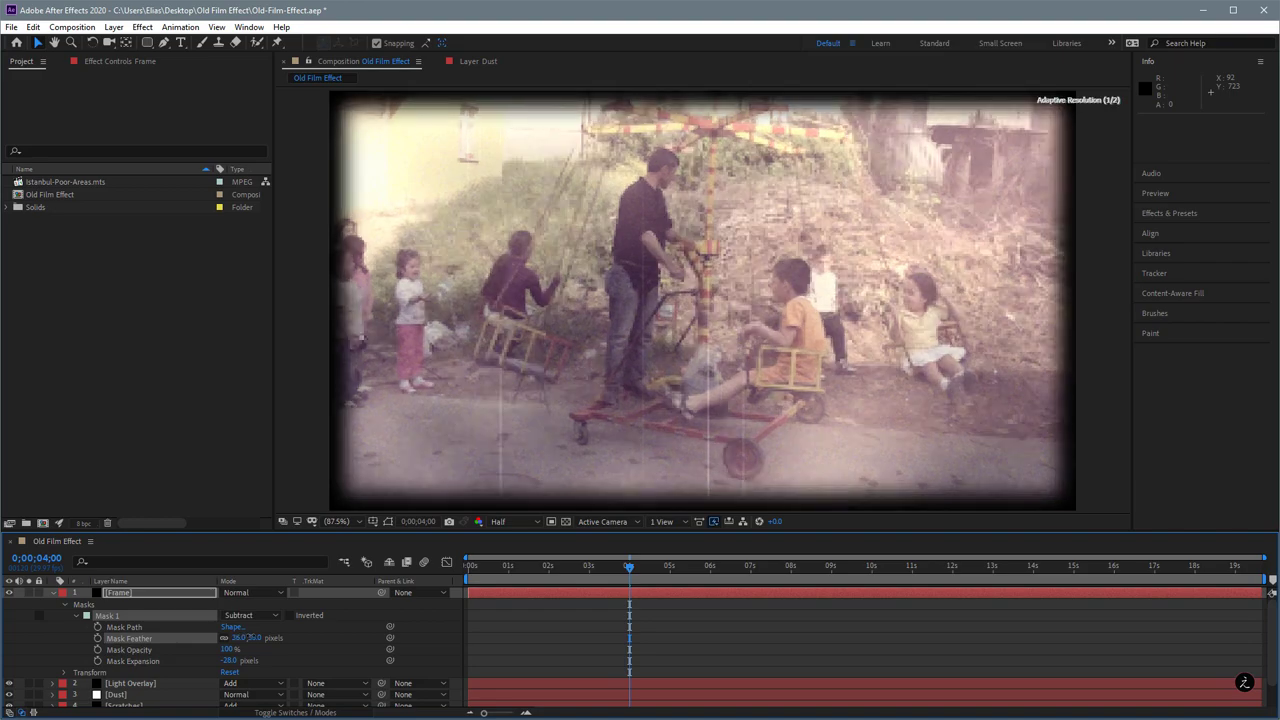
left_click(567, 568)
key("space")
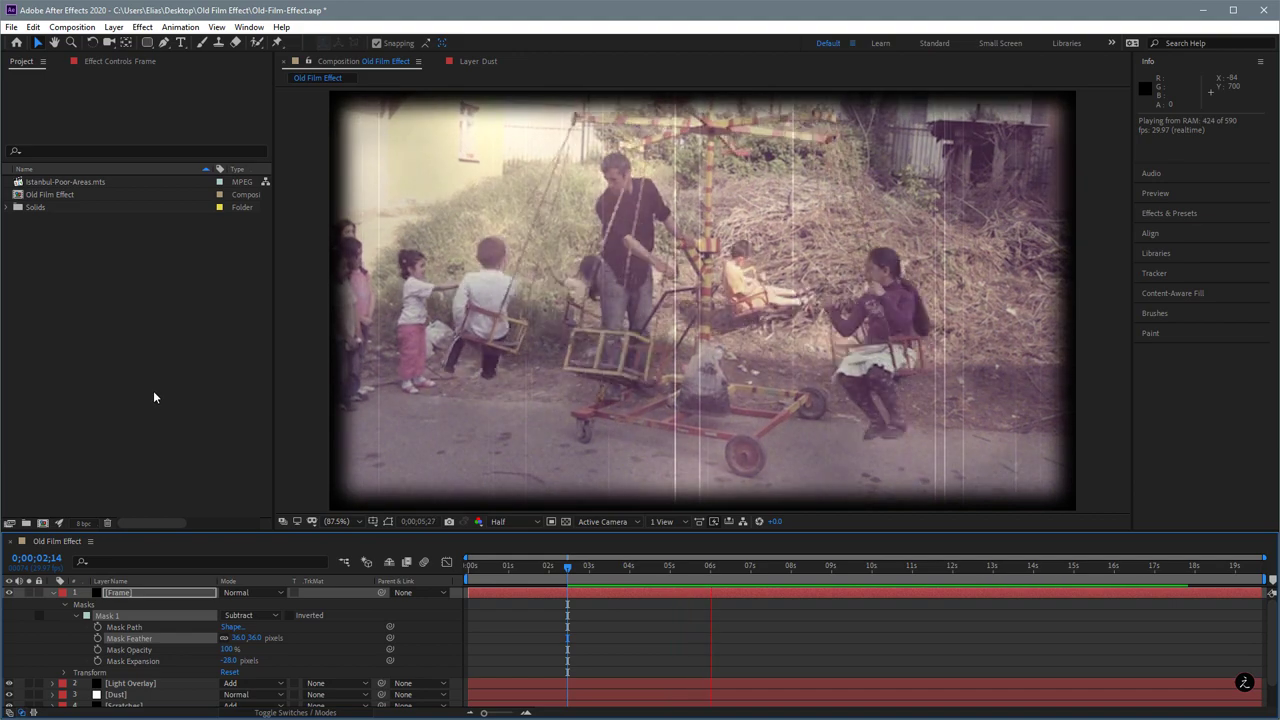
key("space")
left_click(52, 593)
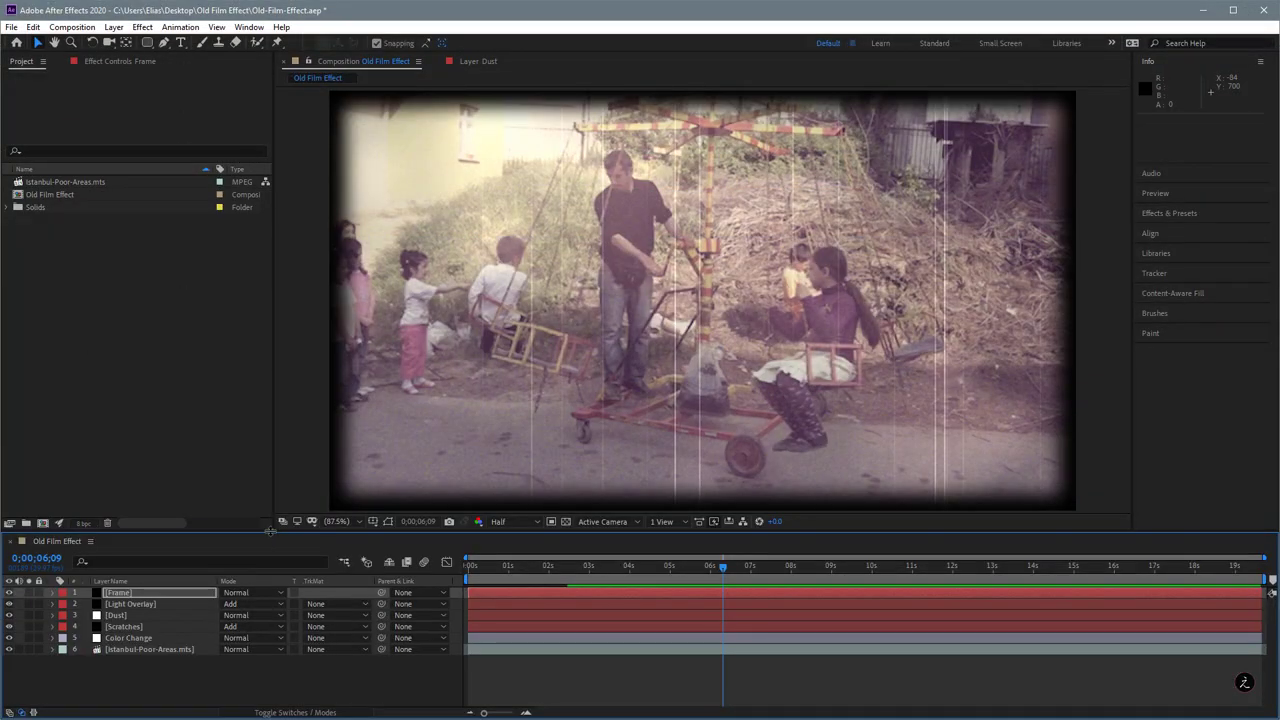
Enlarge the timeline area and separate the Position dimensions of the Istanbul-Poor-Areas.mts layer into X and Y.
left_click_drag(267, 532, 267, 504)
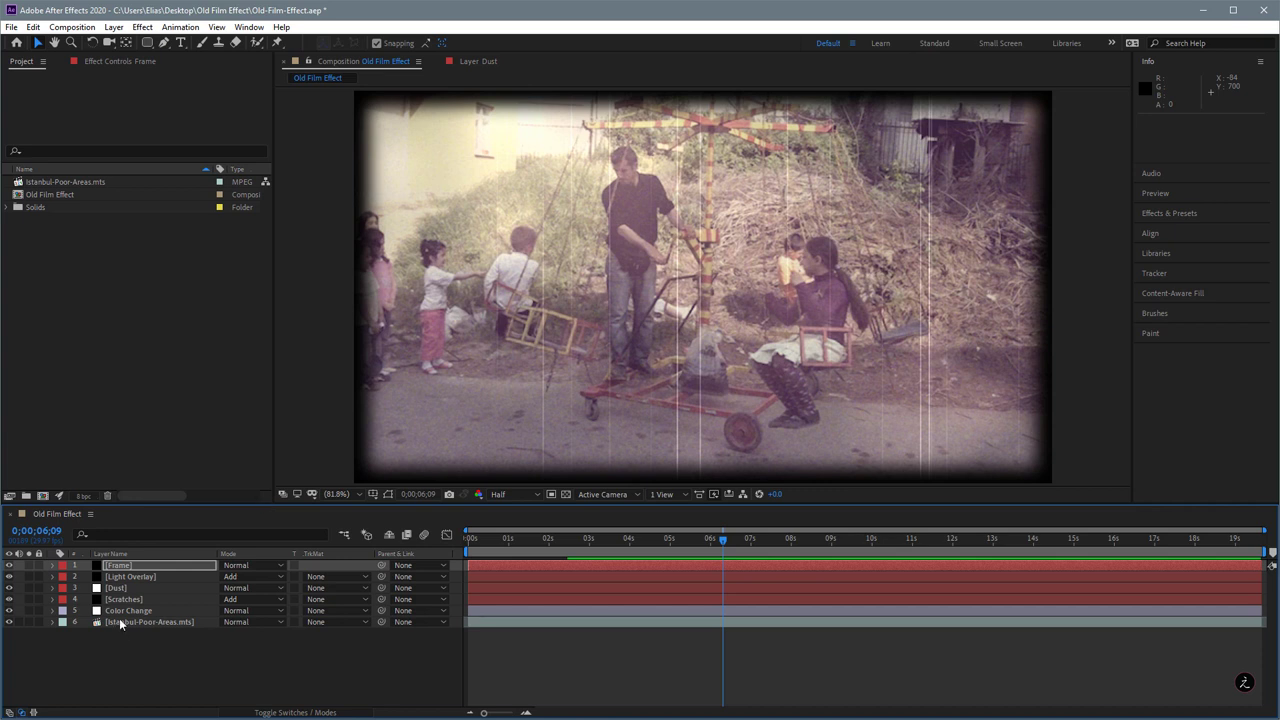
left_click(121, 622)
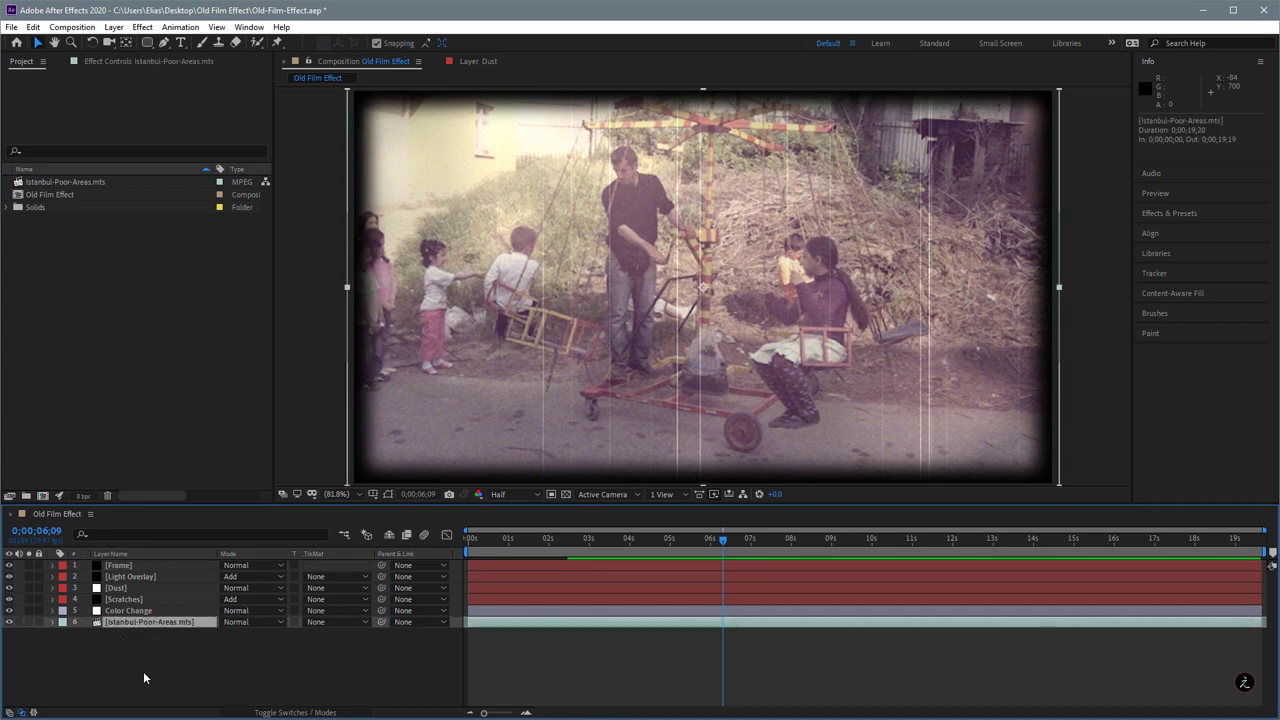
key("p")
right_click(163, 634)
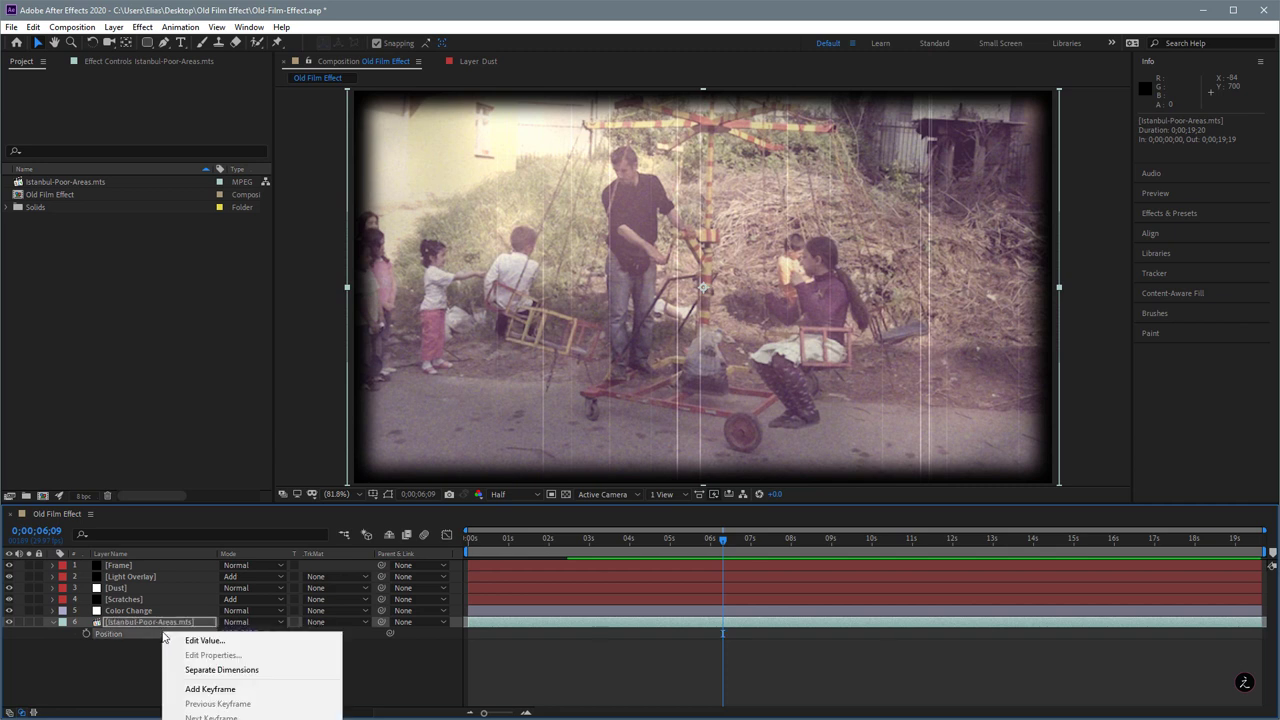
left_click(293, 668)
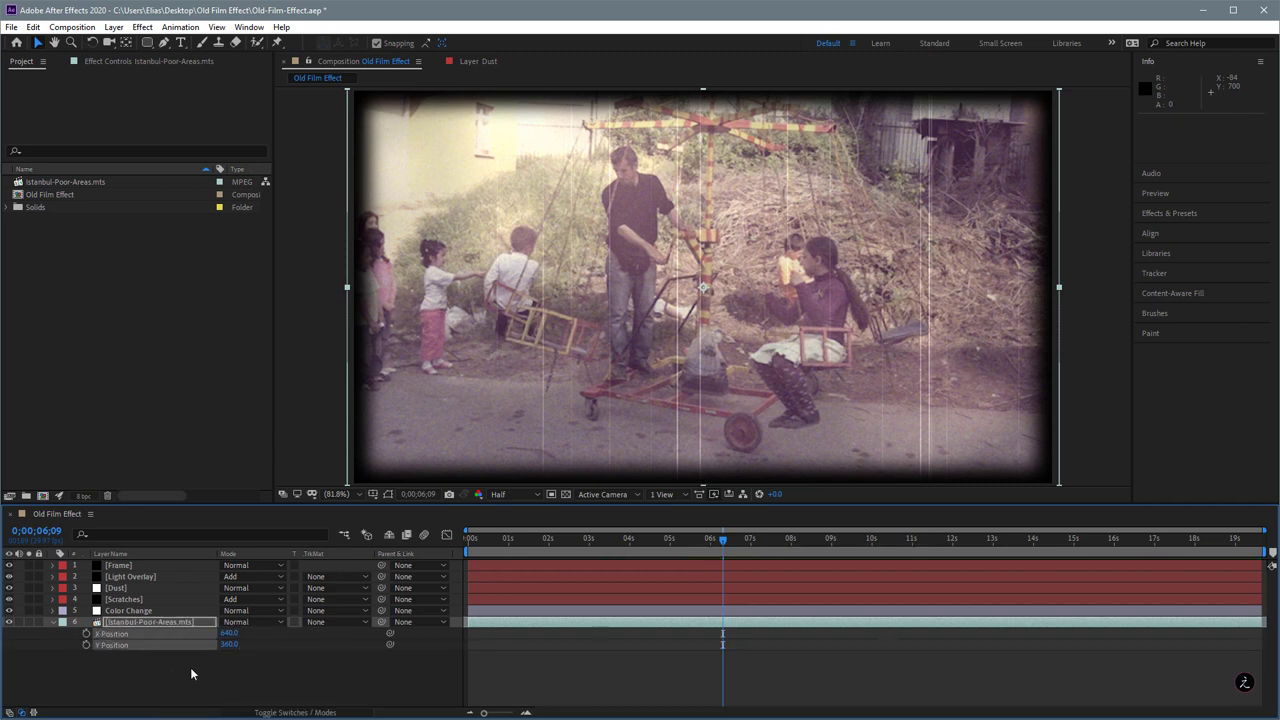
left_click(114, 667)
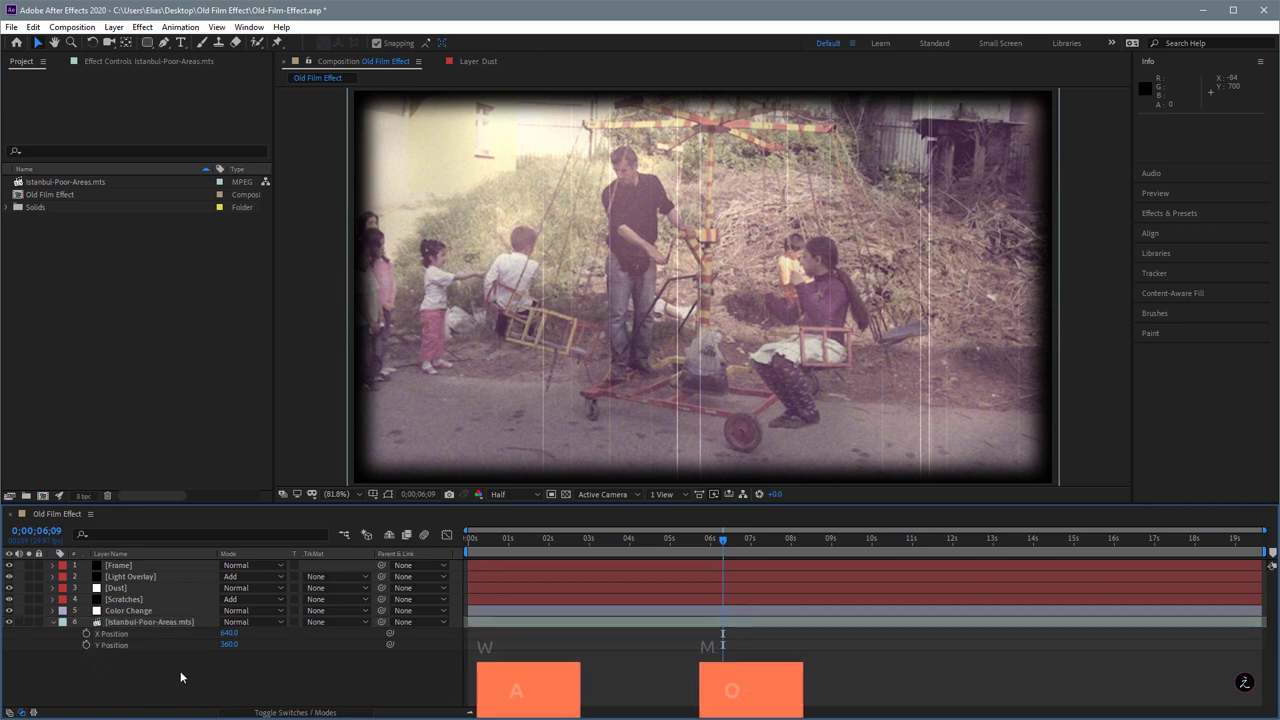
Add the expression wiggle(1,4) to the Y Position of the Istanbul-Poor-Areas.mts layer.
left_click(86, 644, "alt")
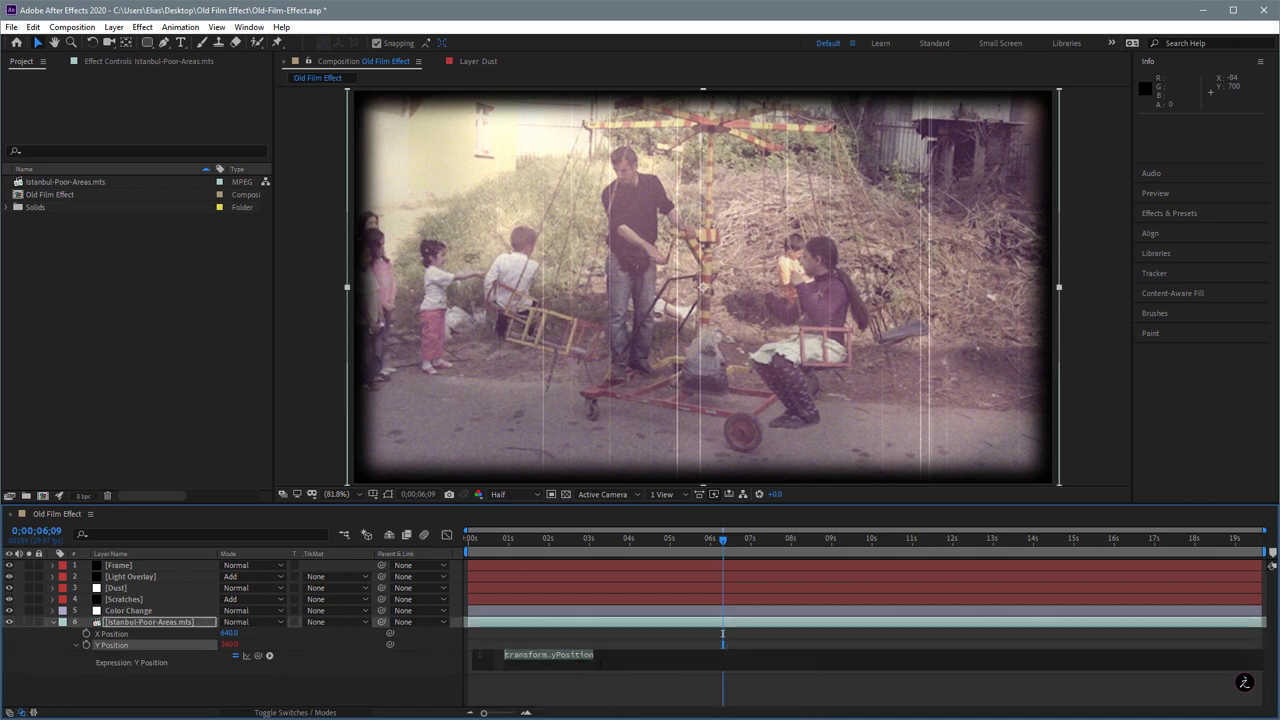
type("wi")
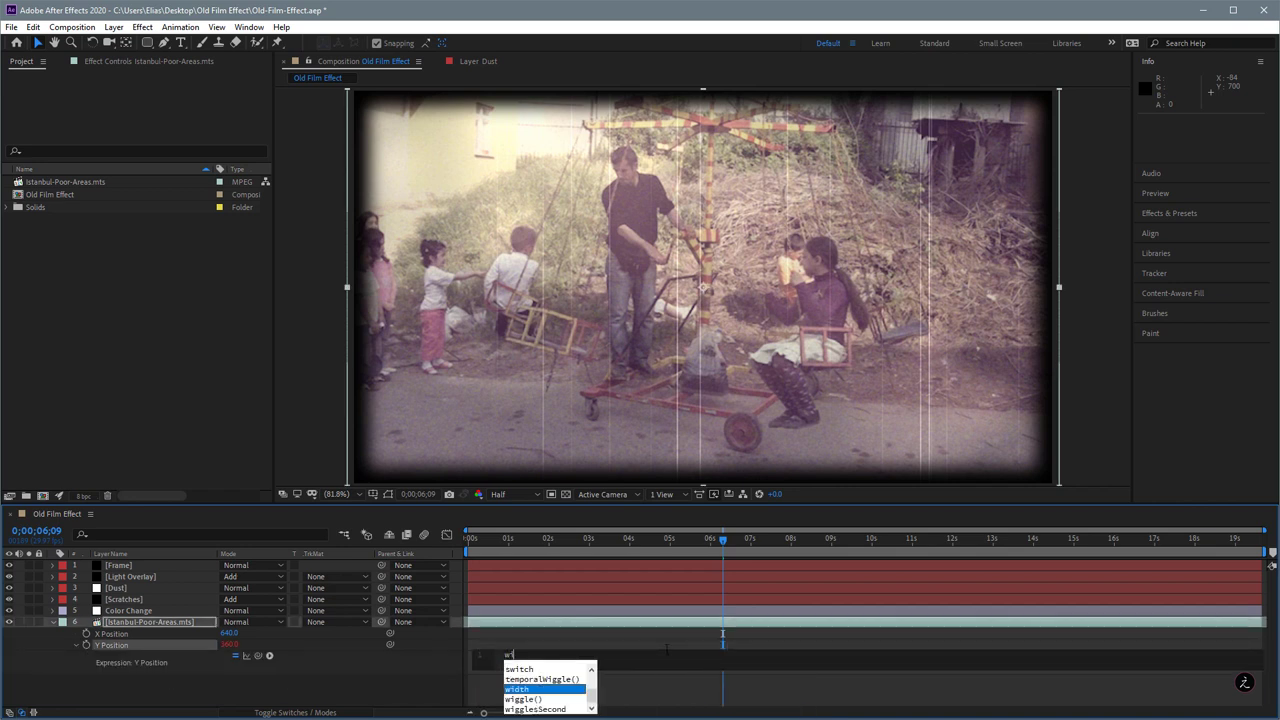
type("ggle")
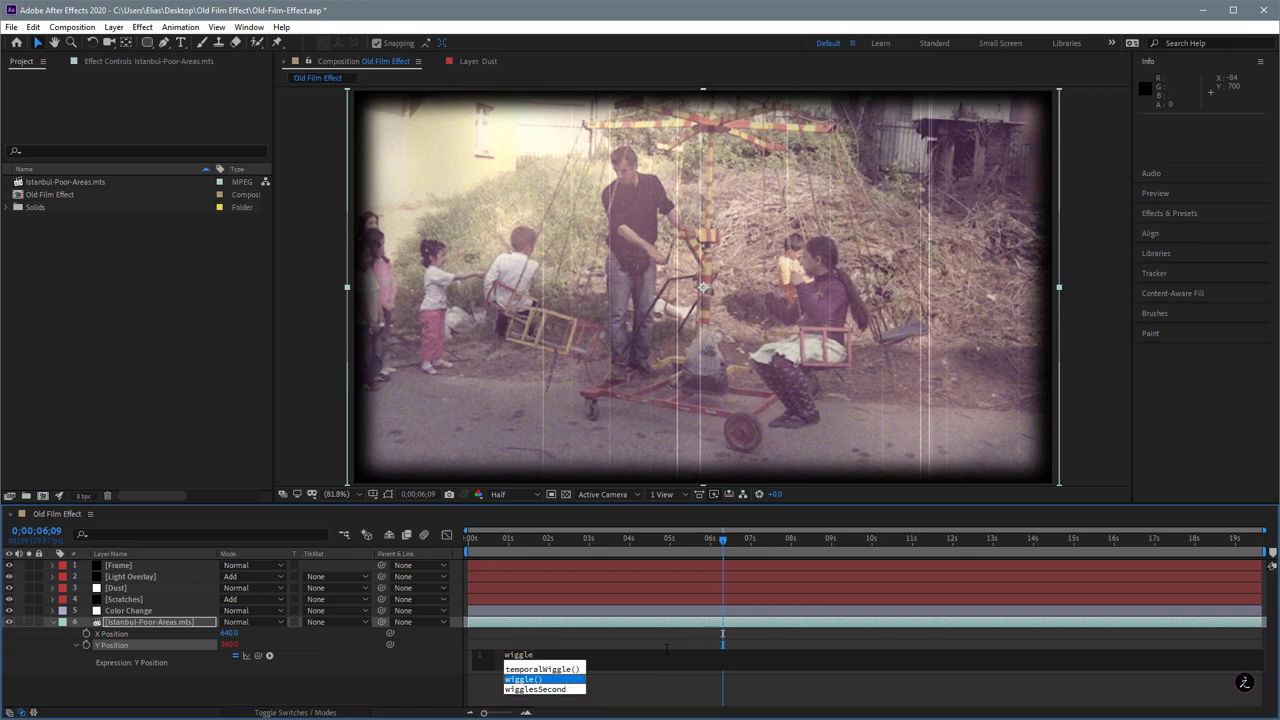
key("Return")
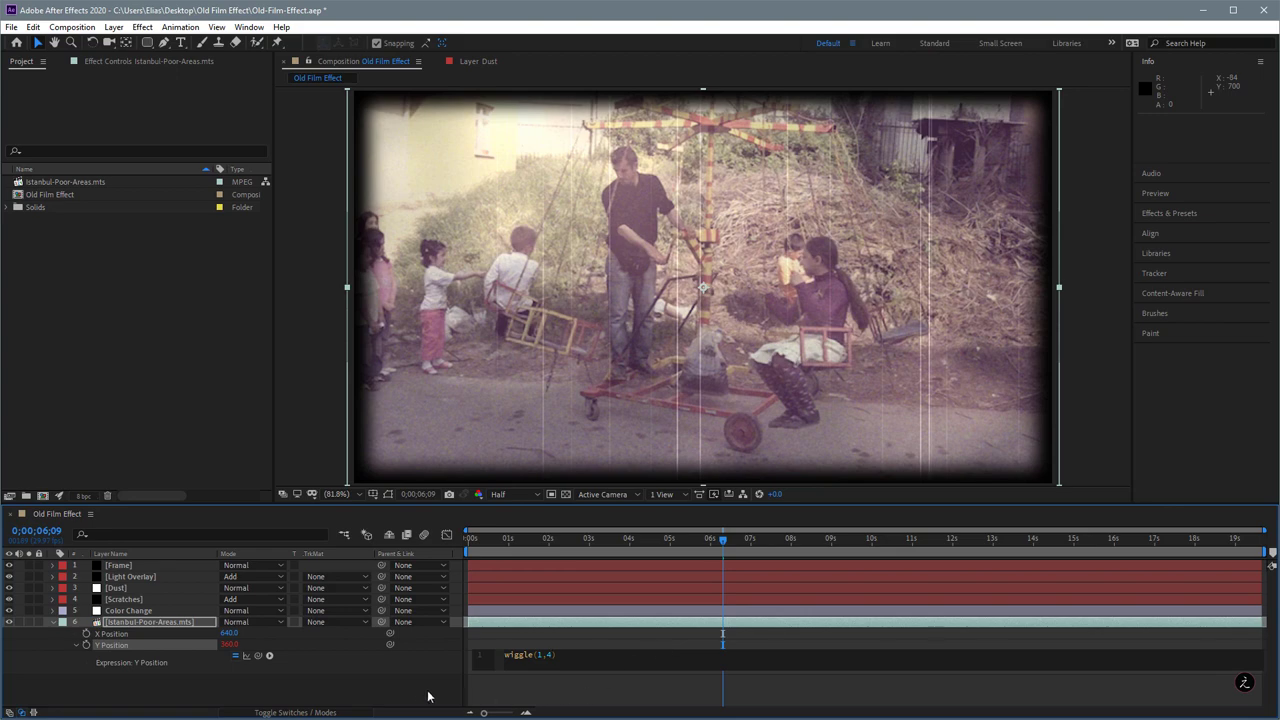
type("1,4")
Preview the vertical wiggle from the start of the composition and collapse the footage layer's properties.
left_click_drag(722, 543, 462, 553)
key("space")
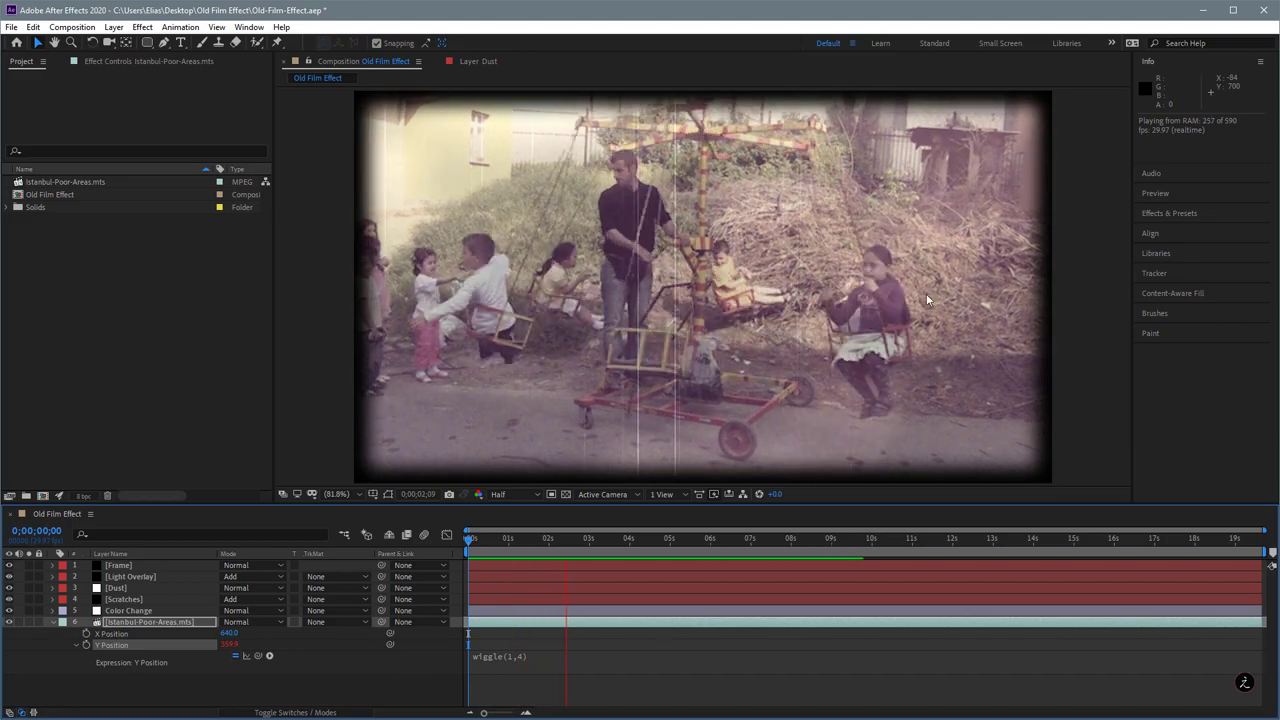
left_click(58, 626)
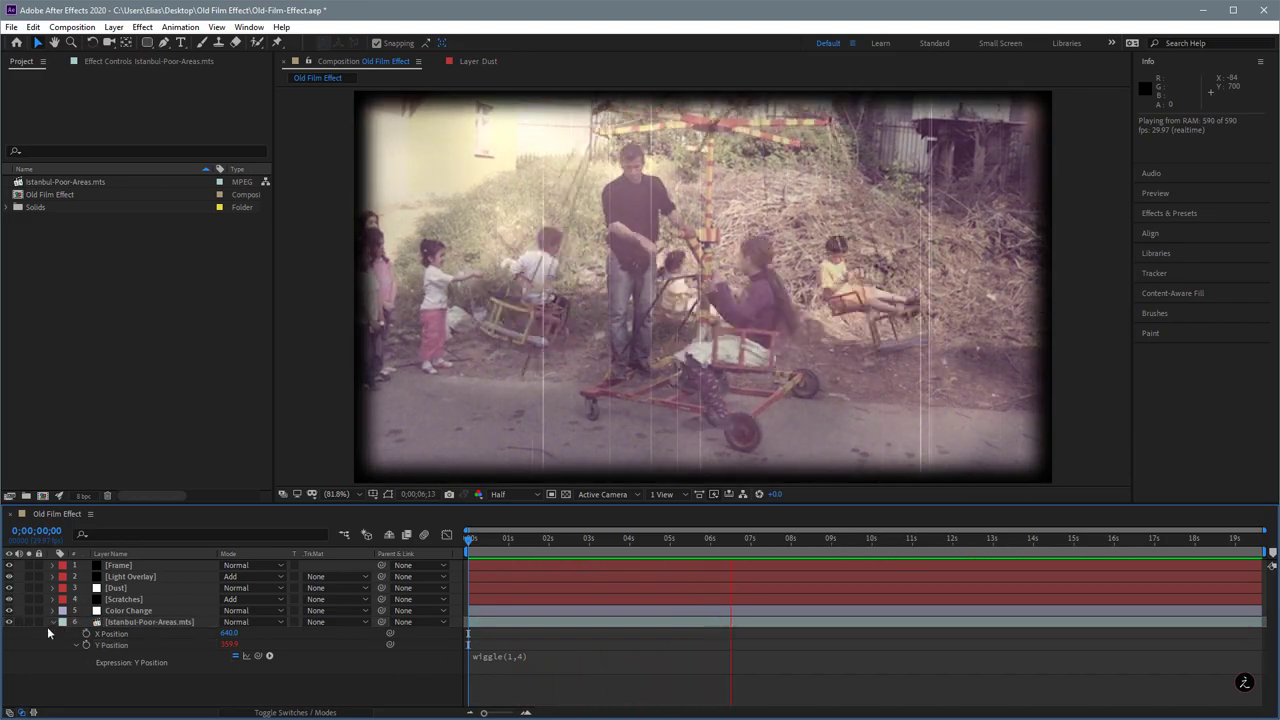
left_click(52, 621)
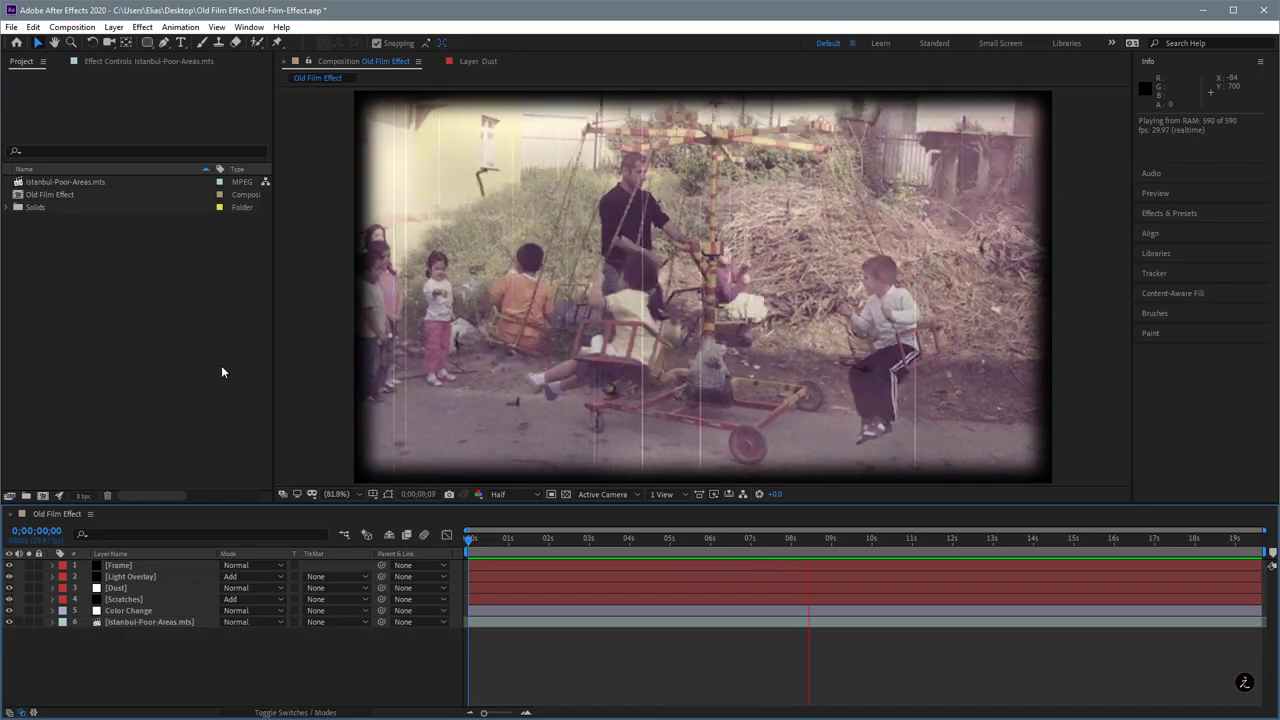